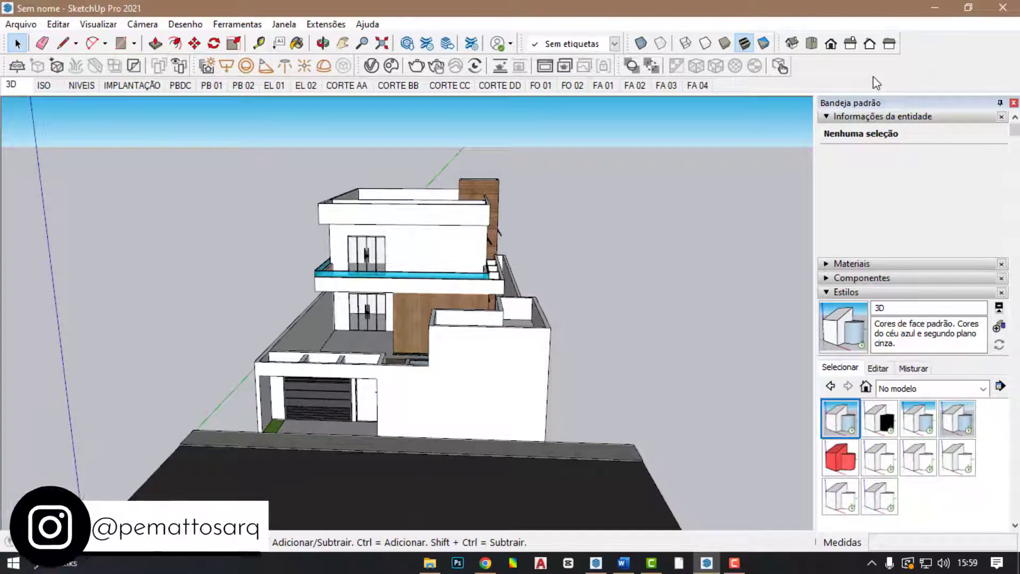
- Examine the list of available toolbars and which ones are enabled, and close the toolbar settings without changing anything
click(94, 25)
click(116, 39)
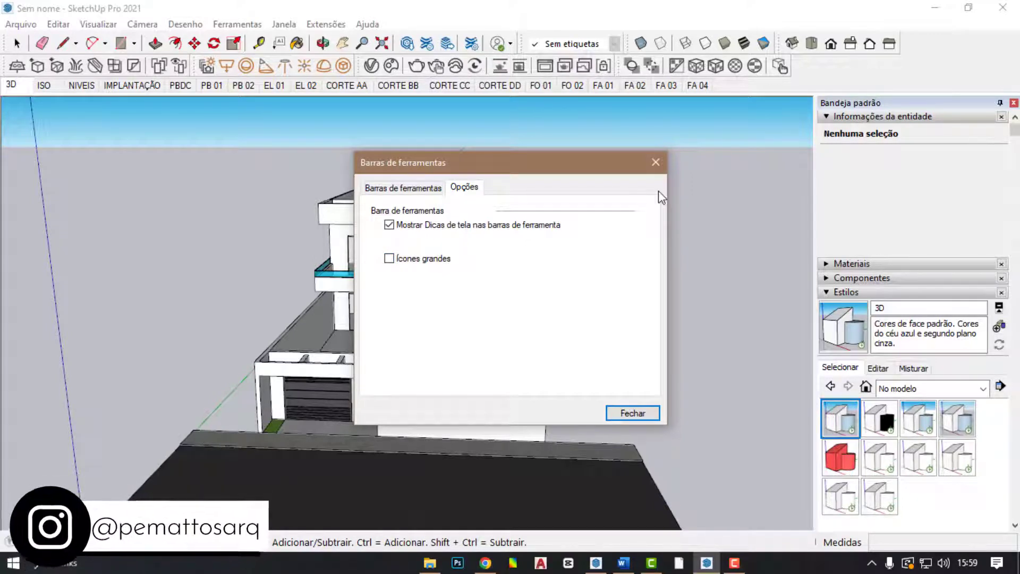
click(655, 163)
click(97, 24)
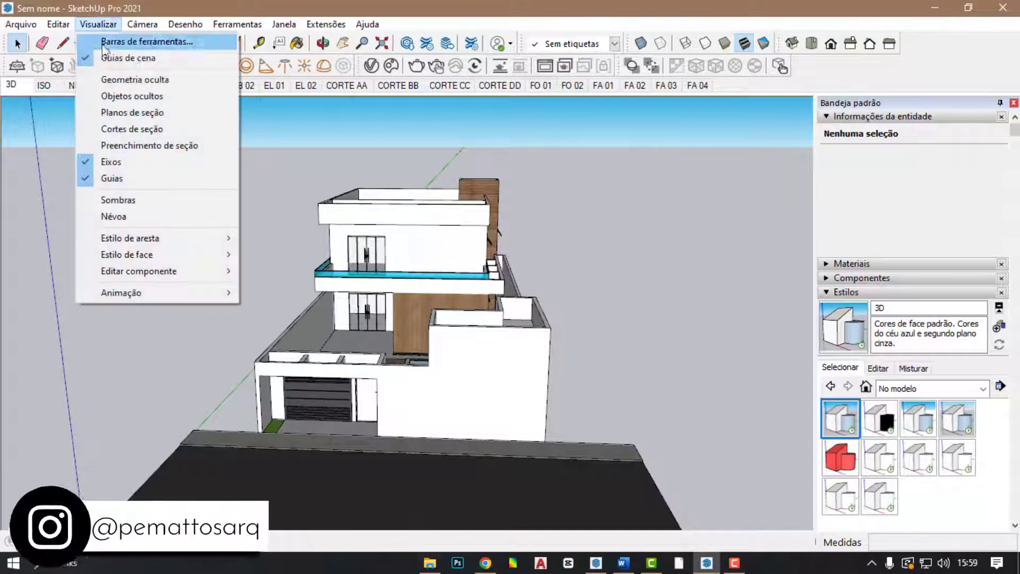
click(143, 41)
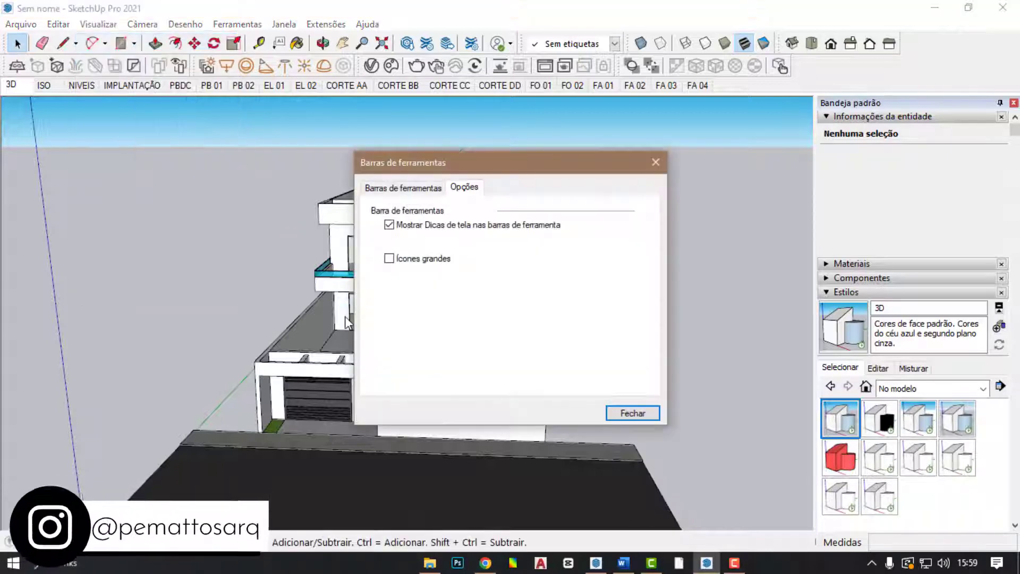
click(399, 188)
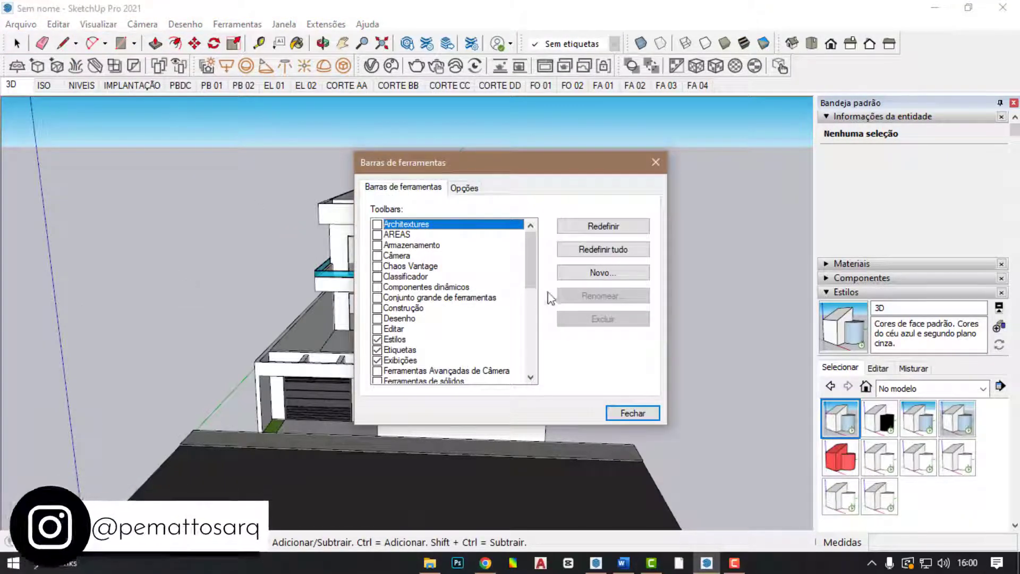
drag(534, 257, 532, 337)
scroll(503, 297, up, 2)
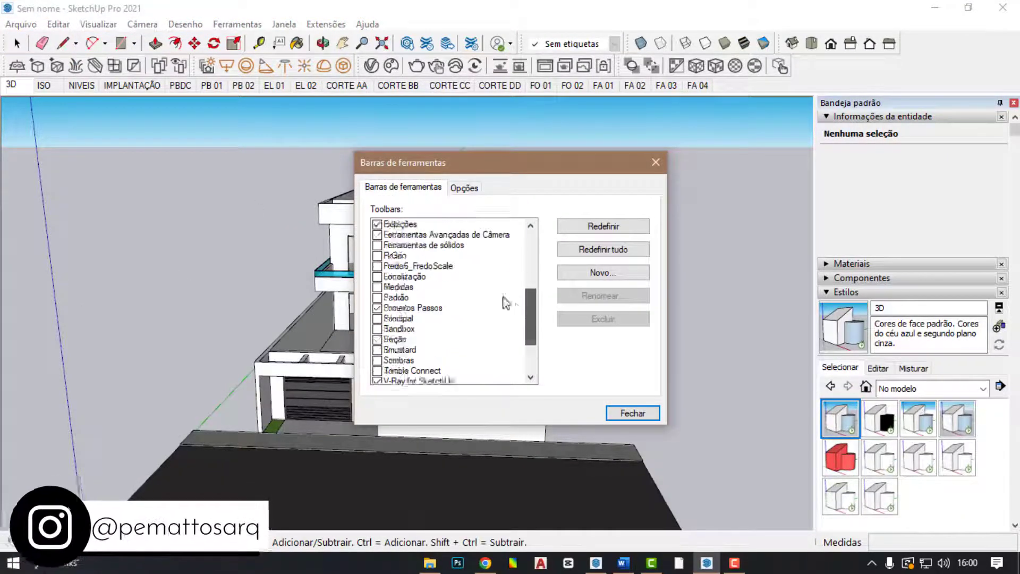
click(656, 162)
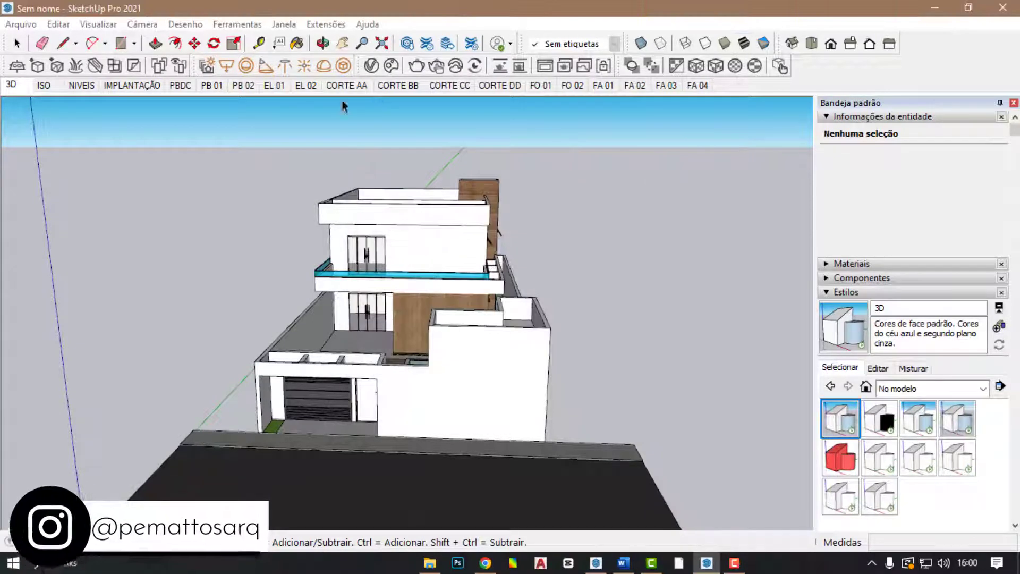
drag(7, 43, 234, 44)
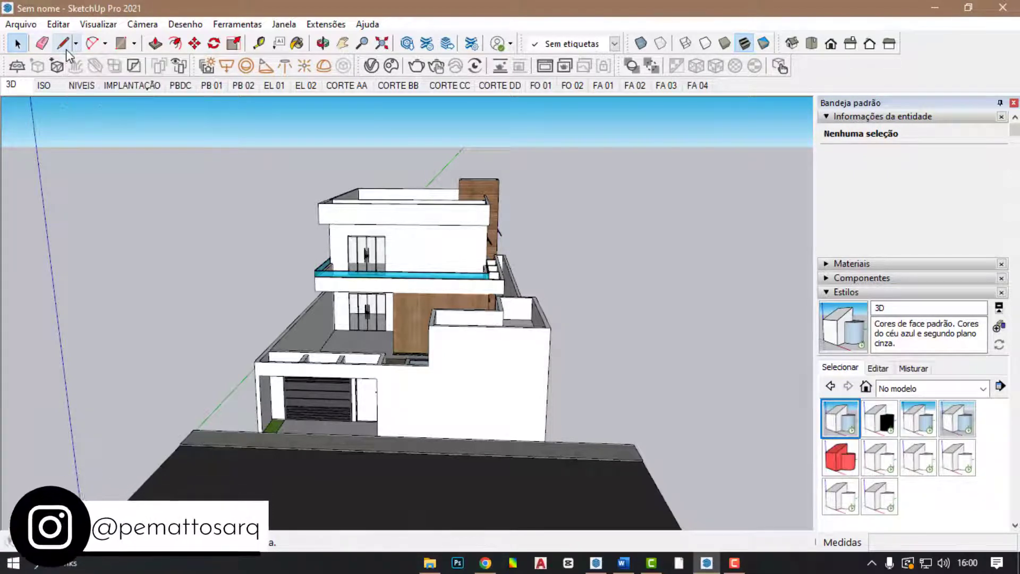
- In the NIVEIS scene, rename the lowest section plane, marked with symbol 5, as PB 01
middle_drag(512, 271, 594, 271)
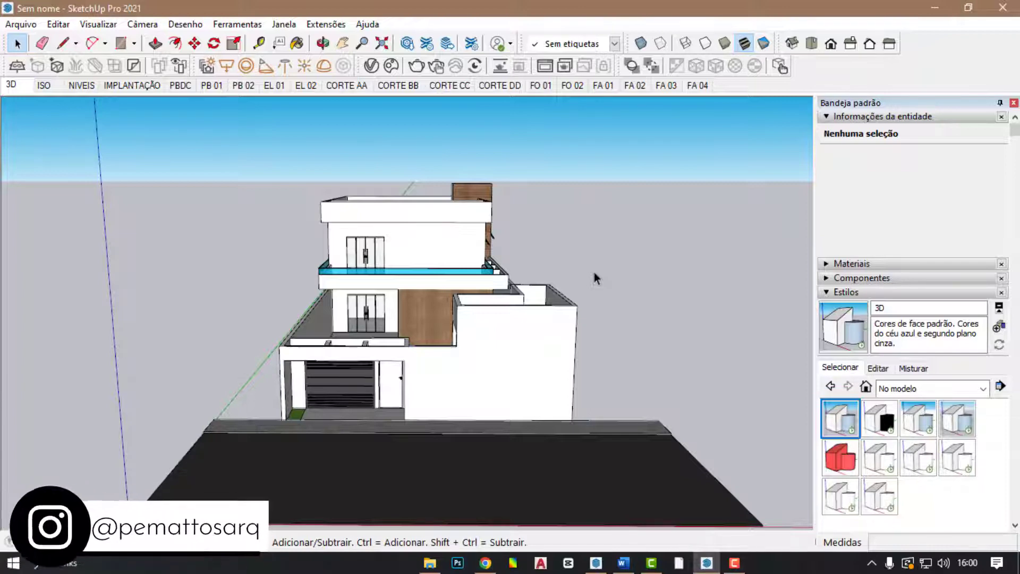
middle_drag(594, 272, 536, 280)
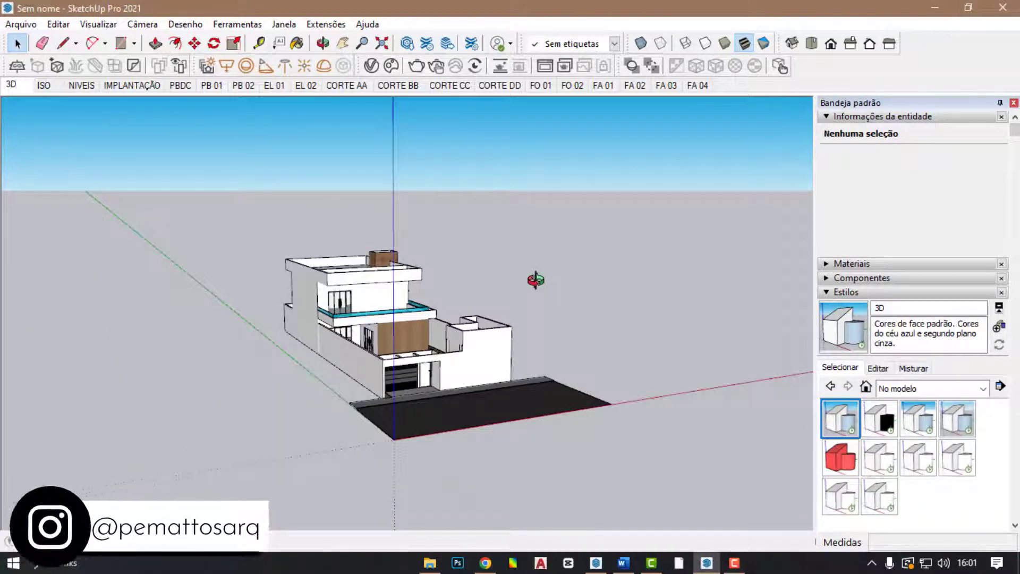
click(86, 87)
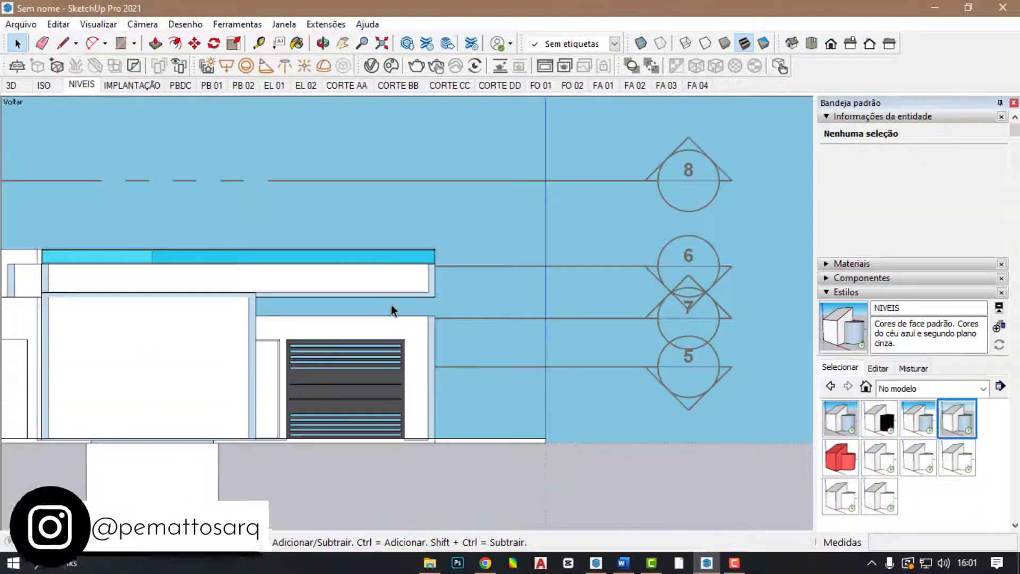
click(569, 369)
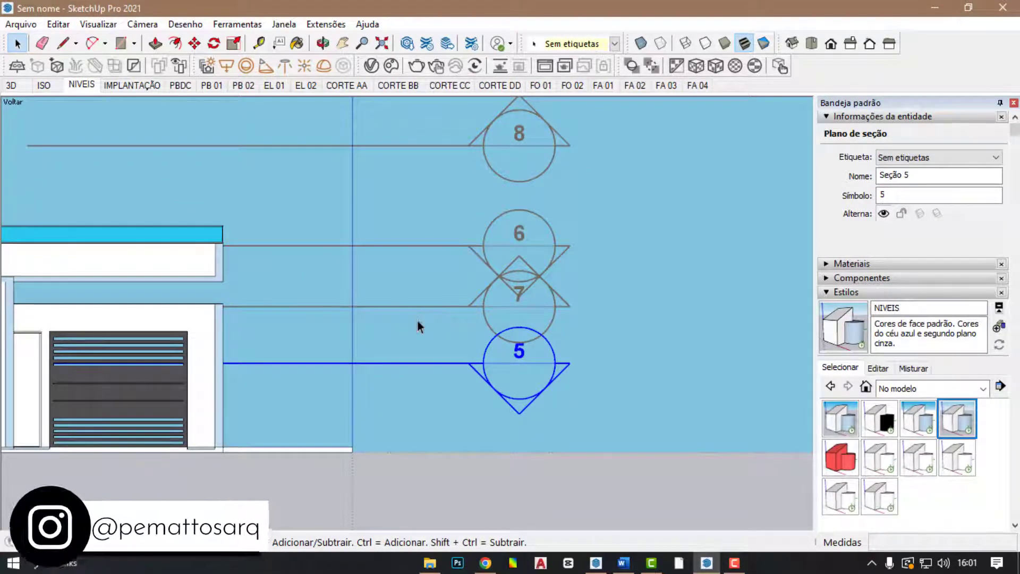
scroll(619, 367, down, 2)
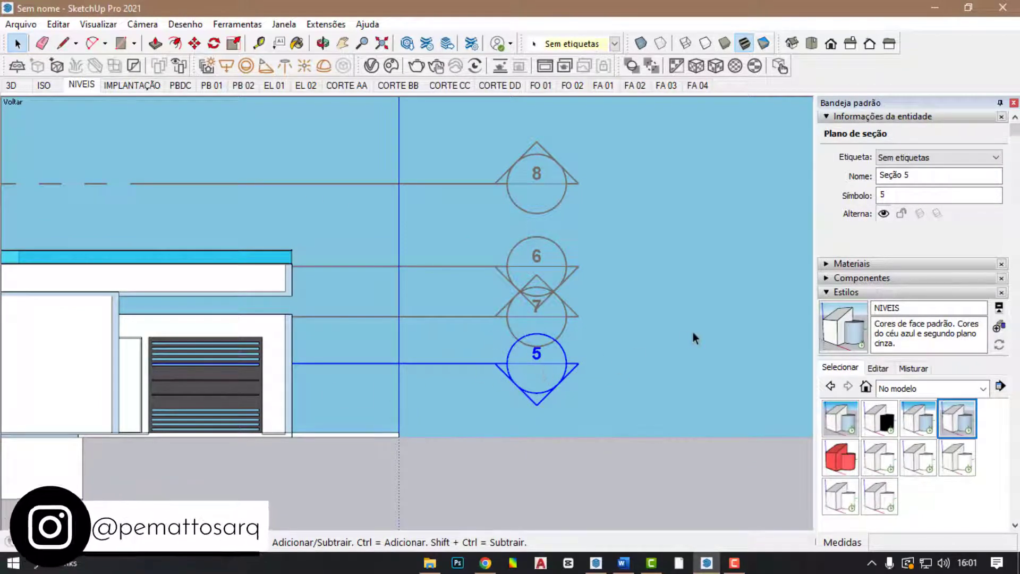
scroll(540, 368, up, 1)
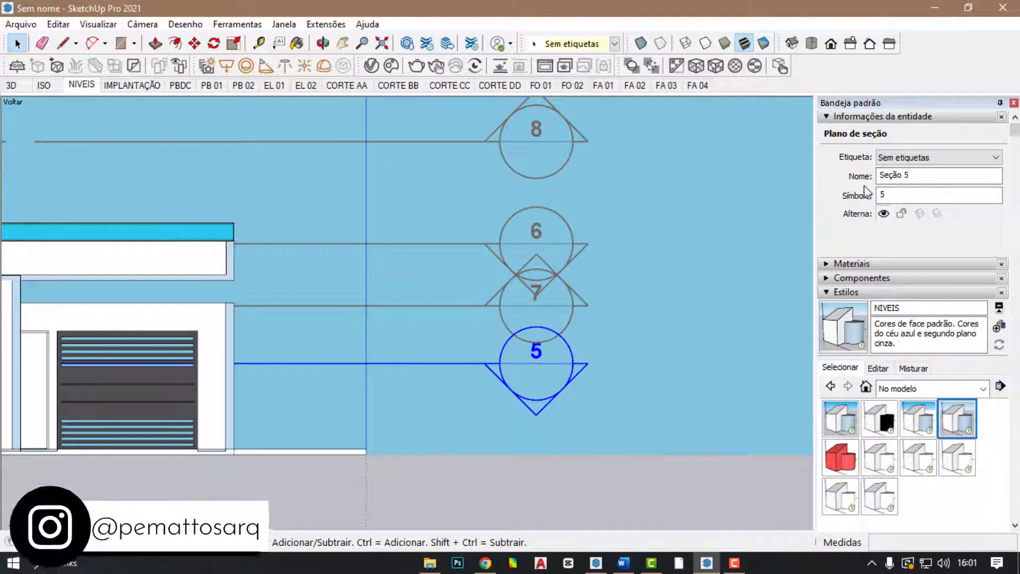
drag(940, 175, 879, 175)
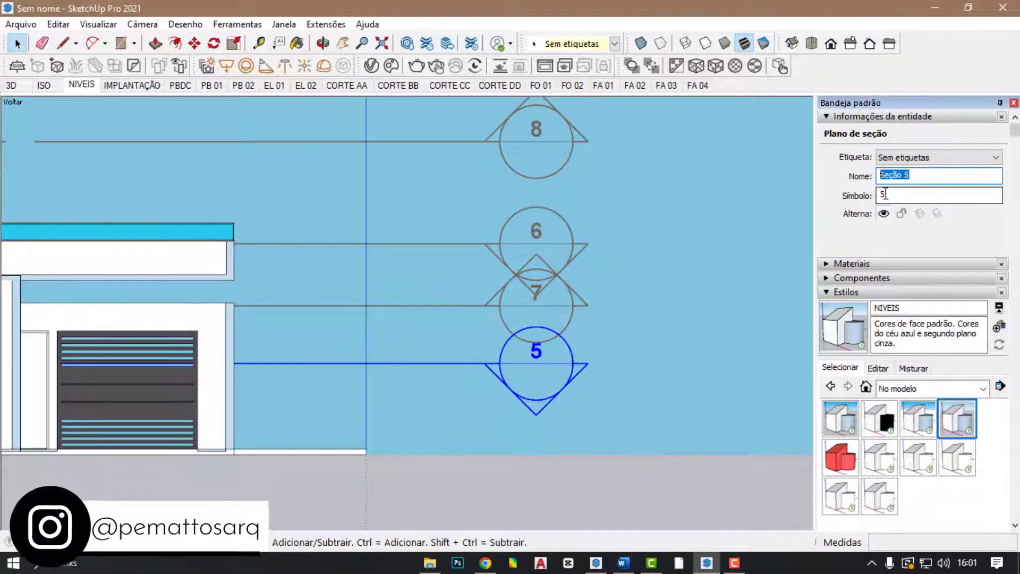
text(PL)
text(B 01)
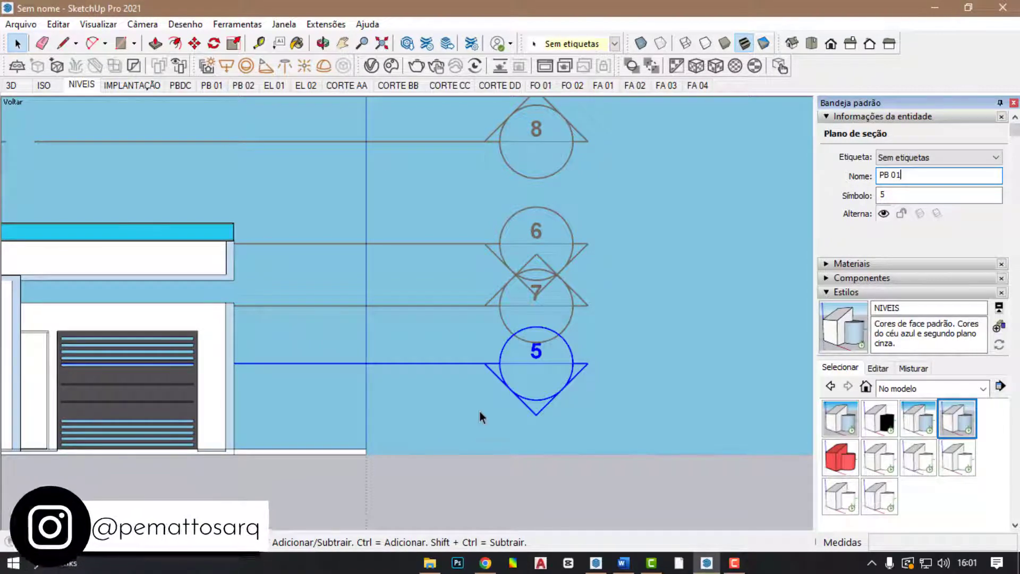
click(461, 307)
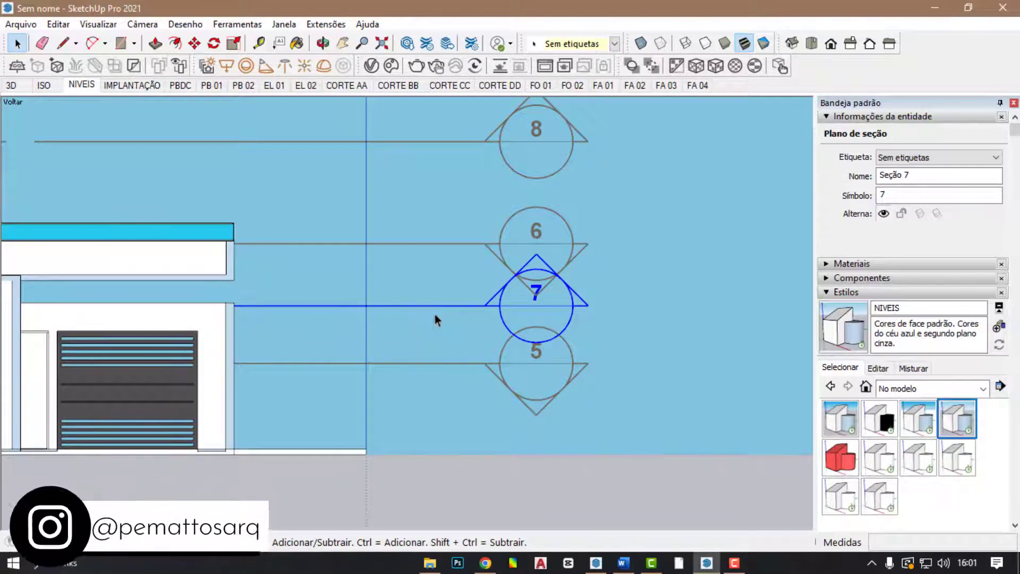
key(m)
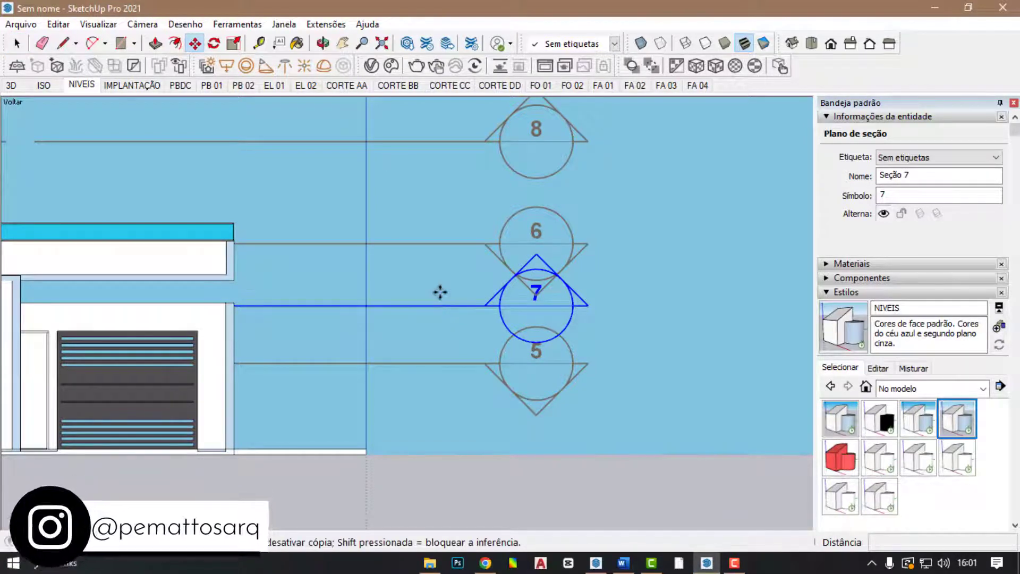
click(441, 304)
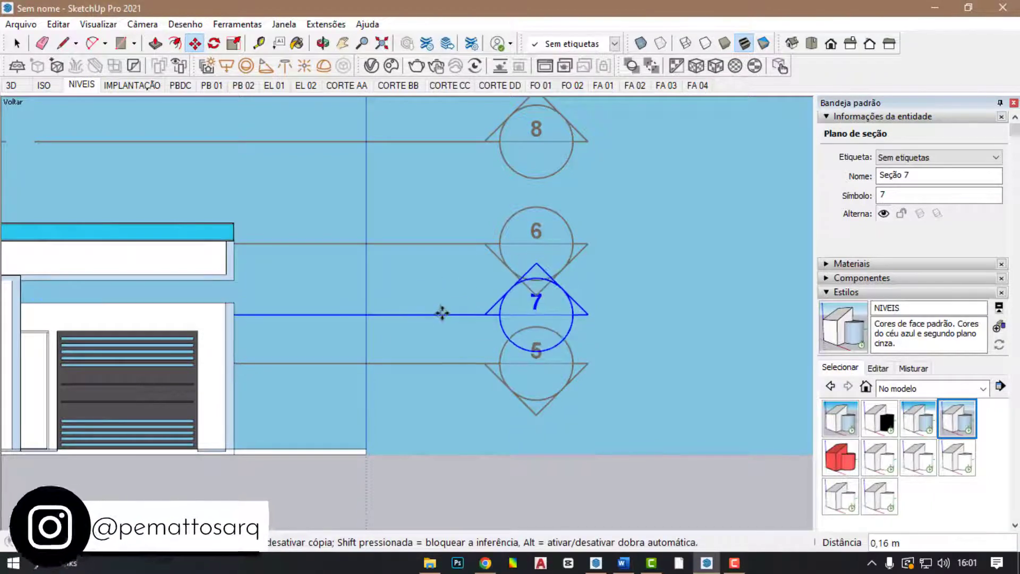
key(Escape)
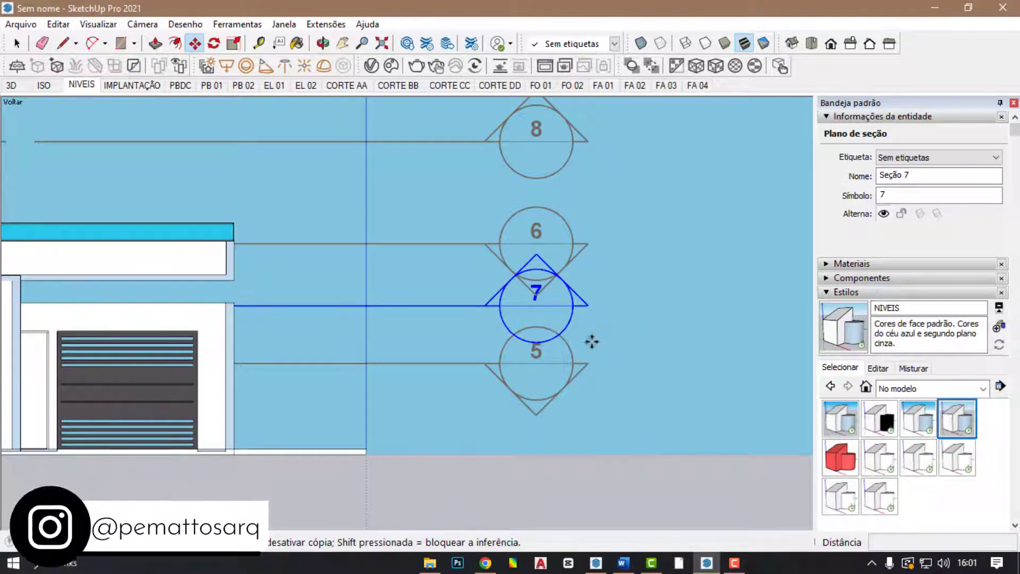
- Copy the PB 01 section plane about 3.15 m straight up, placing it between section planes 6 and 8
scroll(590, 342, down, 2)
scroll(560, 323, up, 1)
key(space)
click(449, 394)
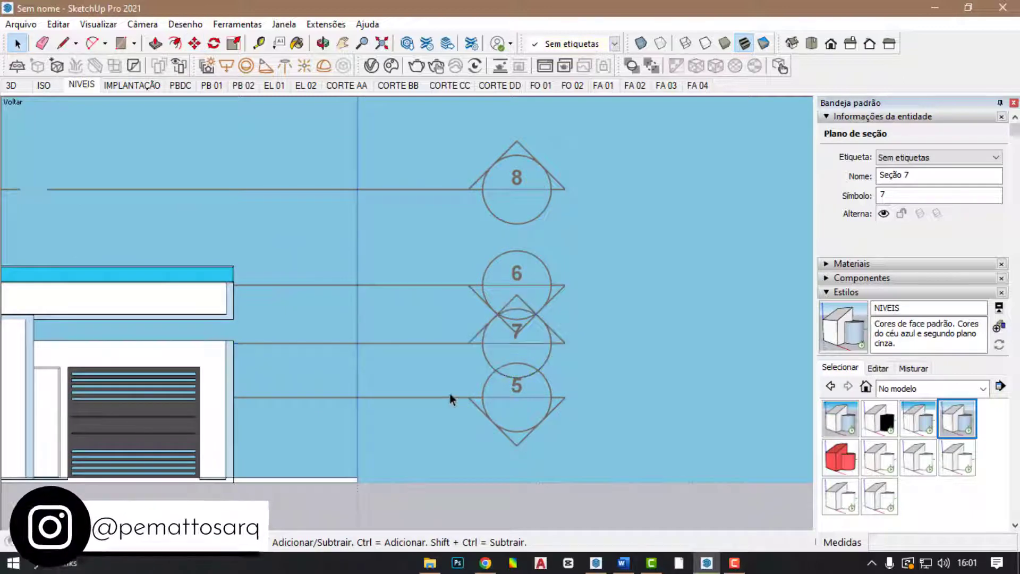
click(454, 397)
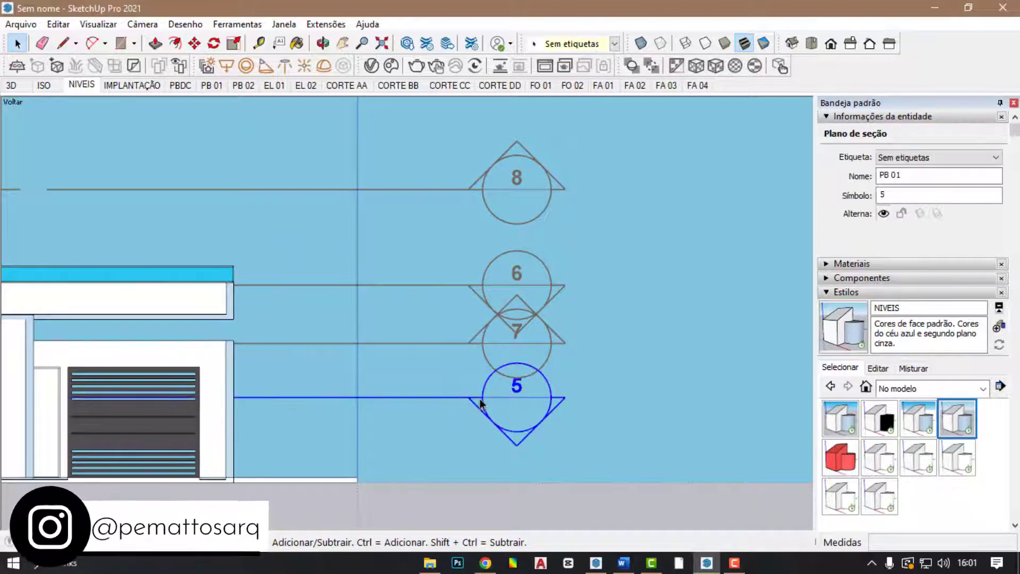
key(m)
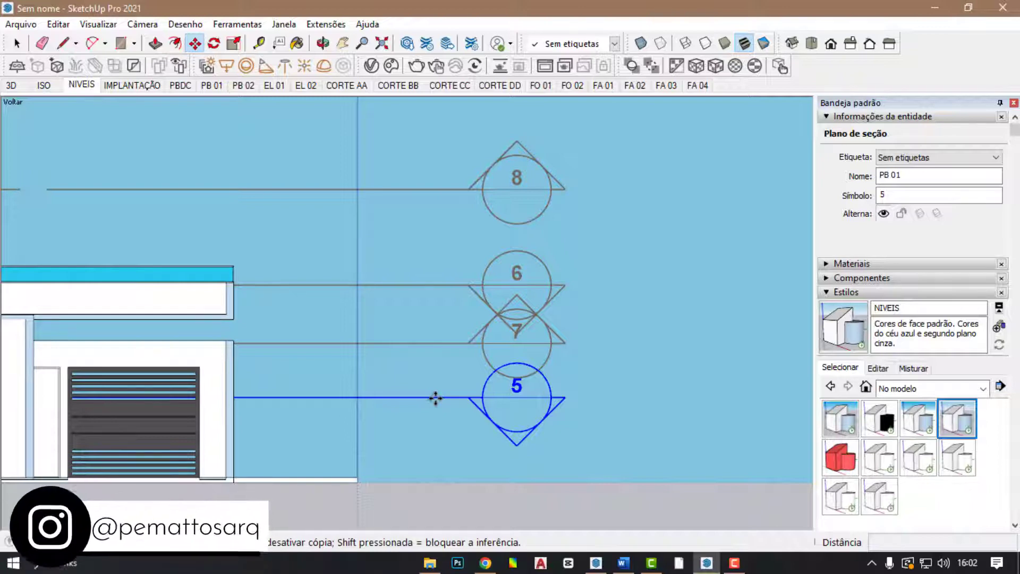
click(436, 397)
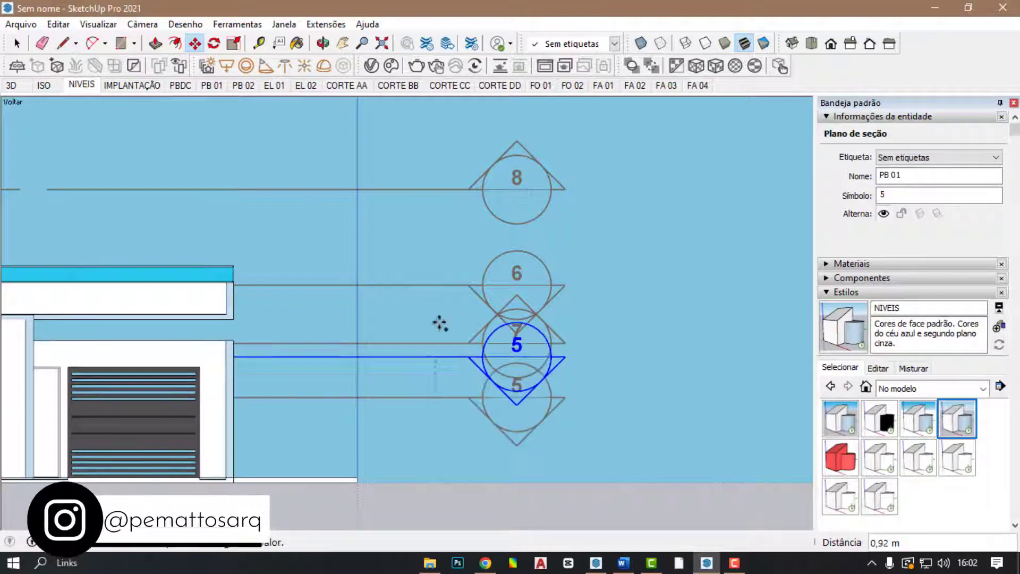
click(436, 232)
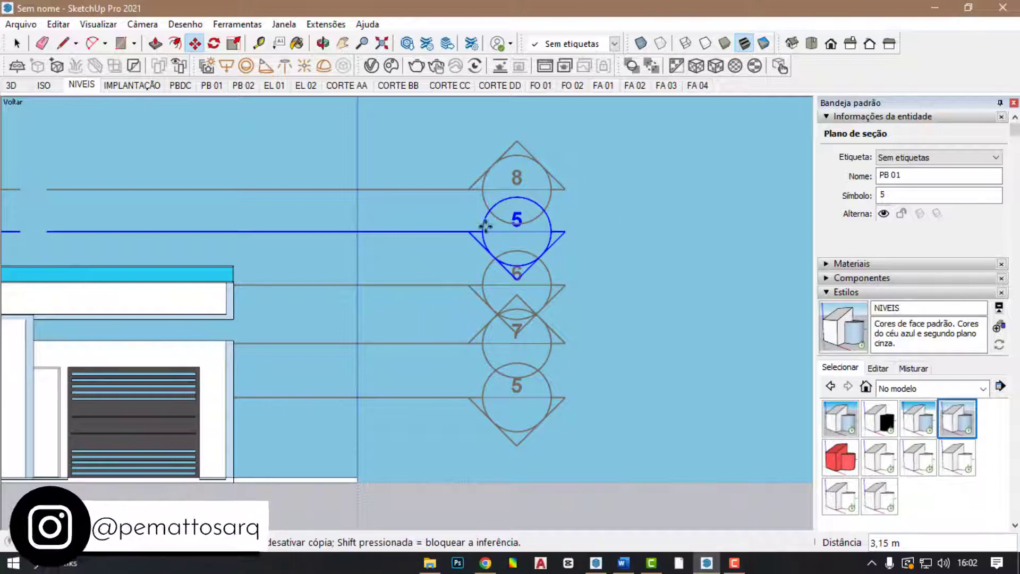
- Name the copied section plane PB 03 and set its symbol to 4
click(900, 176)
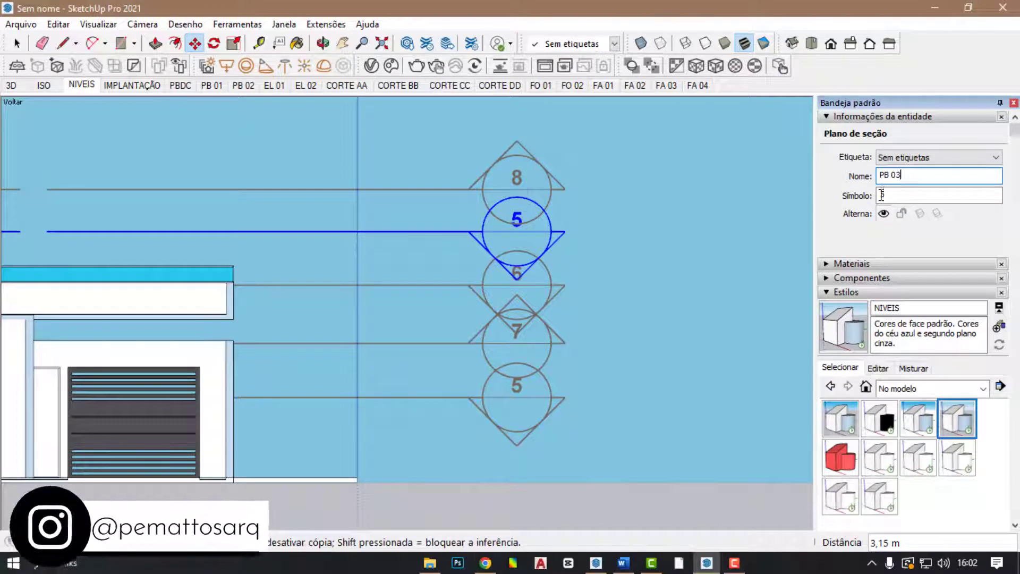
click(894, 196)
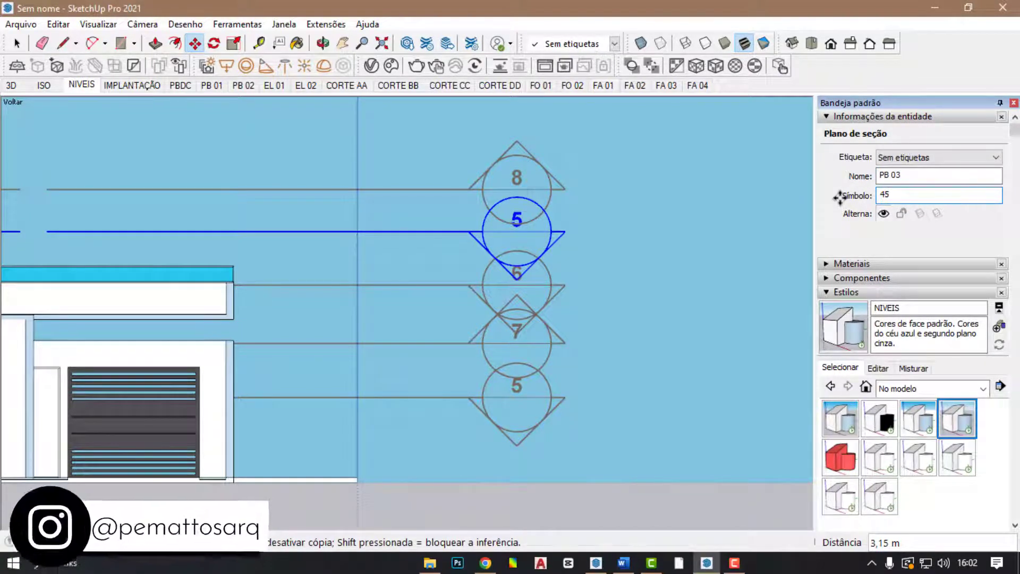
double_click(887, 195)
- Open the PB 02 scene and examine its floor plan and the section planes around it
click(244, 86)
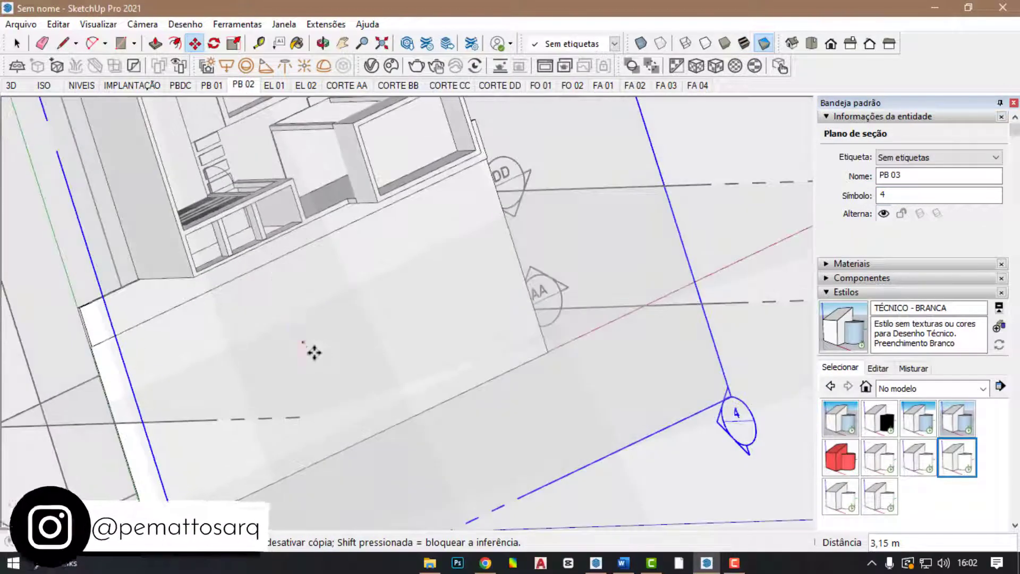
scroll(406, 420, down, 3)
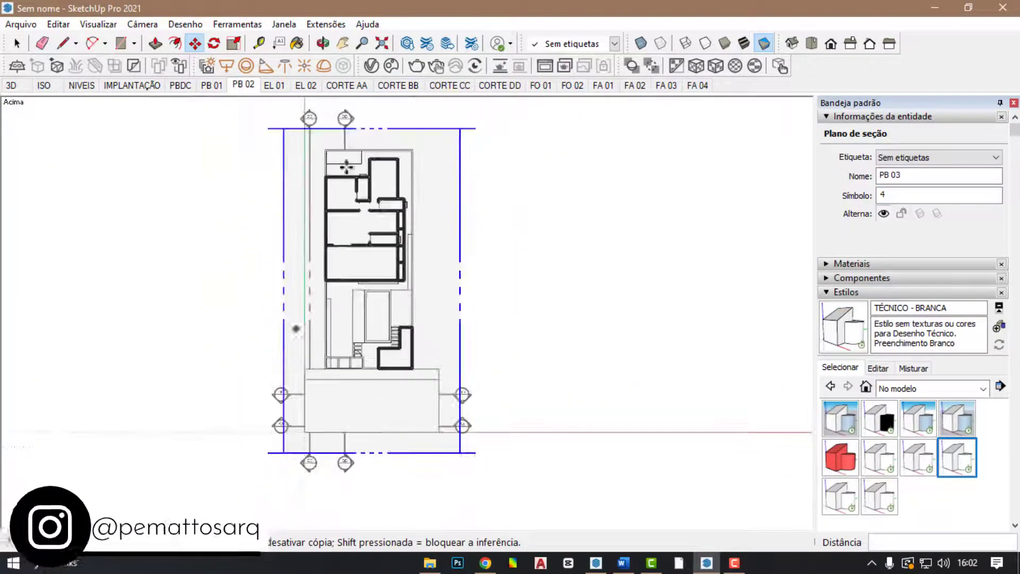
scroll(428, 128, up, 2)
scroll(483, 140, up, 3)
key(space)
scroll(507, 196, down, 1)
scroll(434, 182, down, 3)
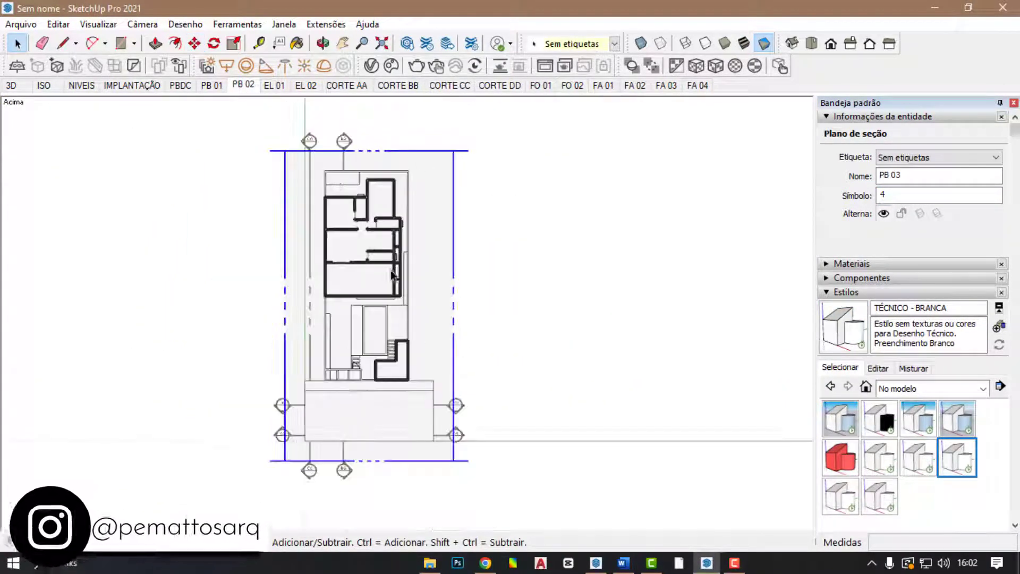
scroll(382, 270, up, 5)
scroll(305, 228, up, 2)
scroll(314, 227, down, 2)
scroll(355, 224, down, 3)
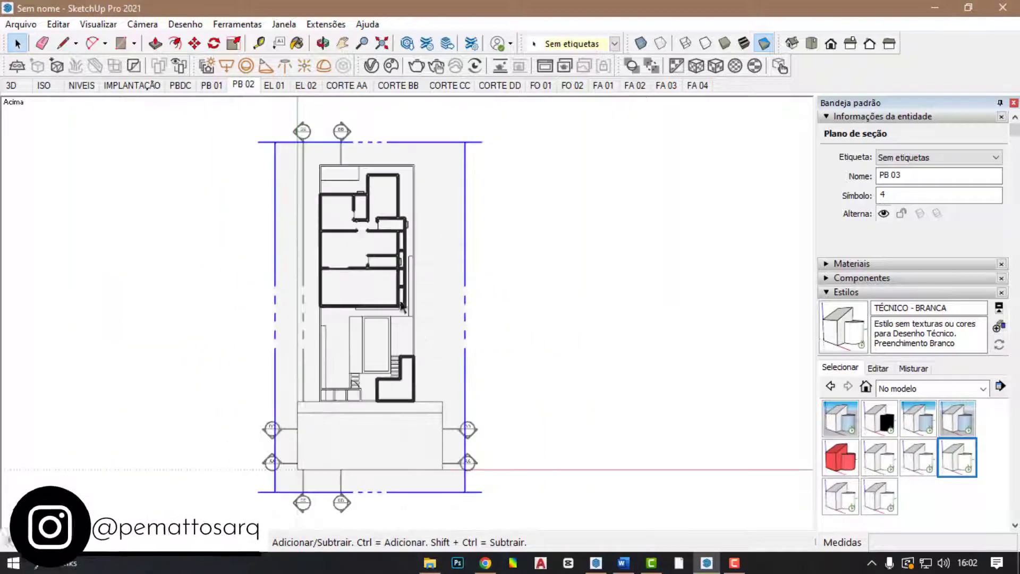
scroll(452, 170, up, 3)
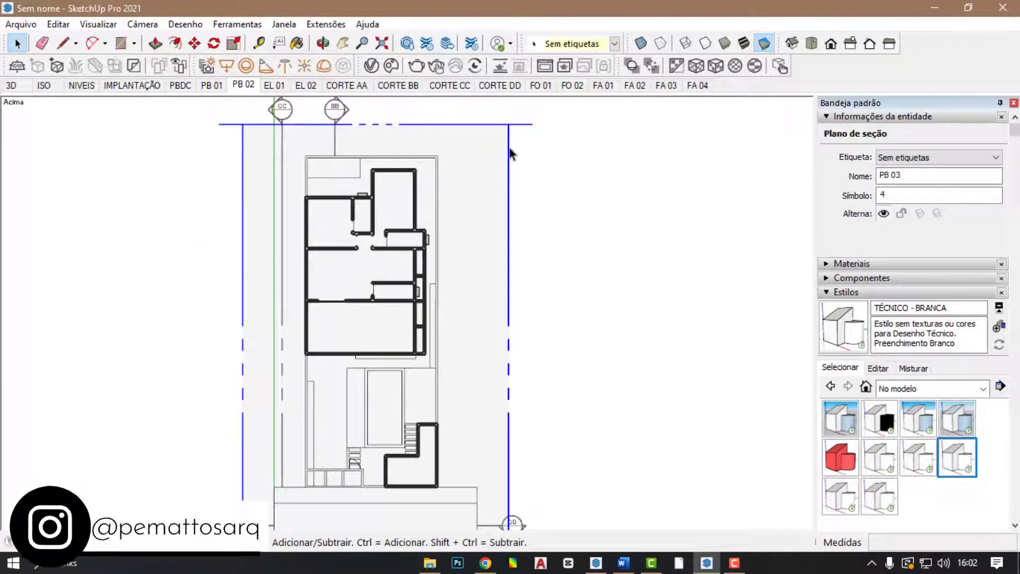
- Add a new scene after PB 02 and rename it PB 03
right_click(245, 91)
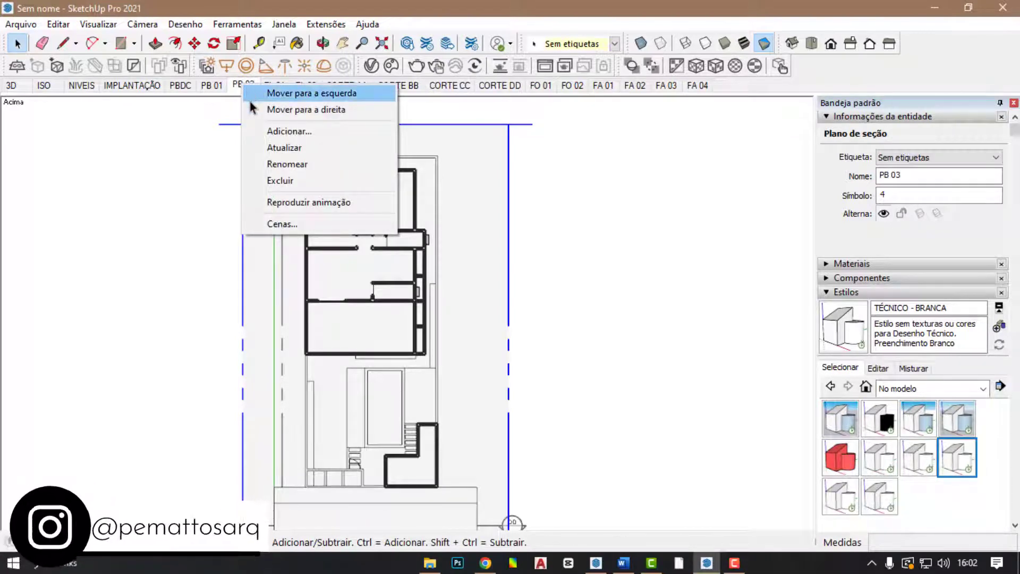
click(295, 131)
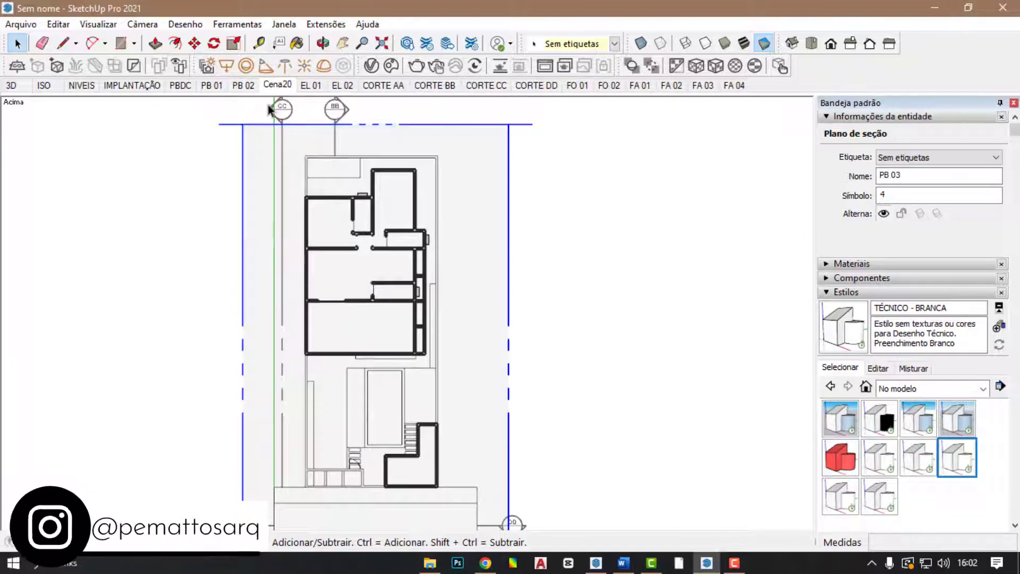
right_click(275, 85)
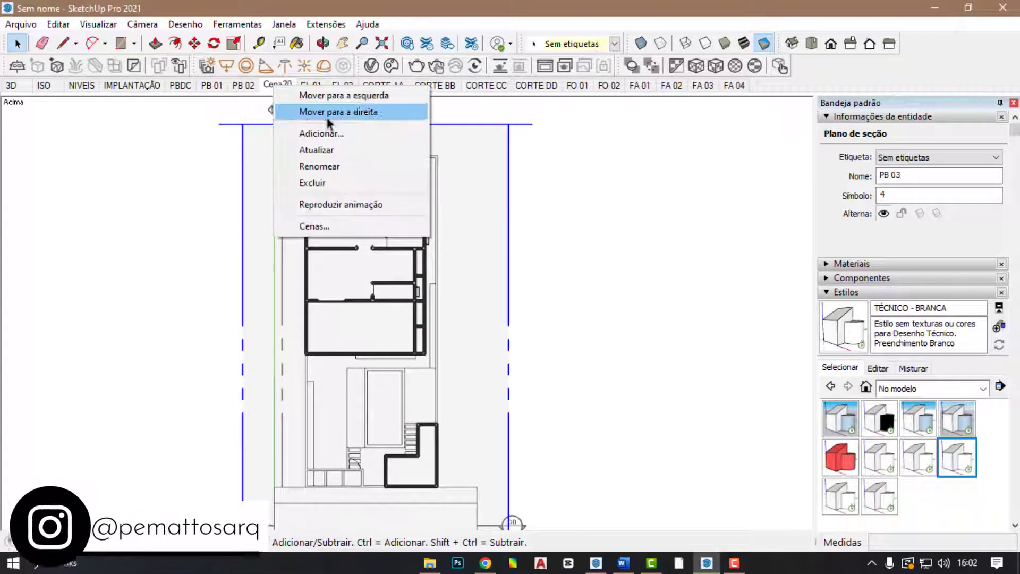
click(324, 166)
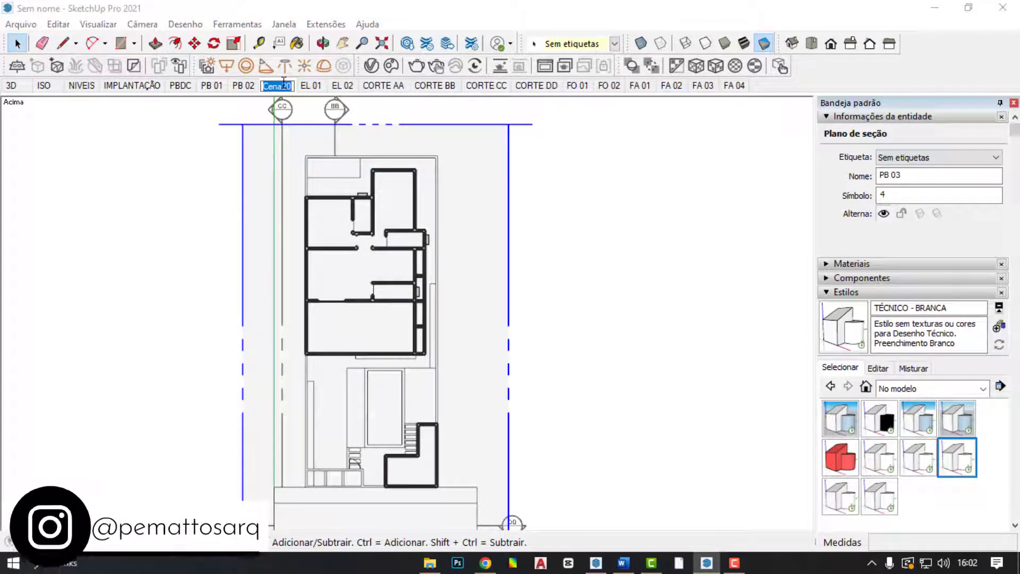
text(PB 03)
key(Return)
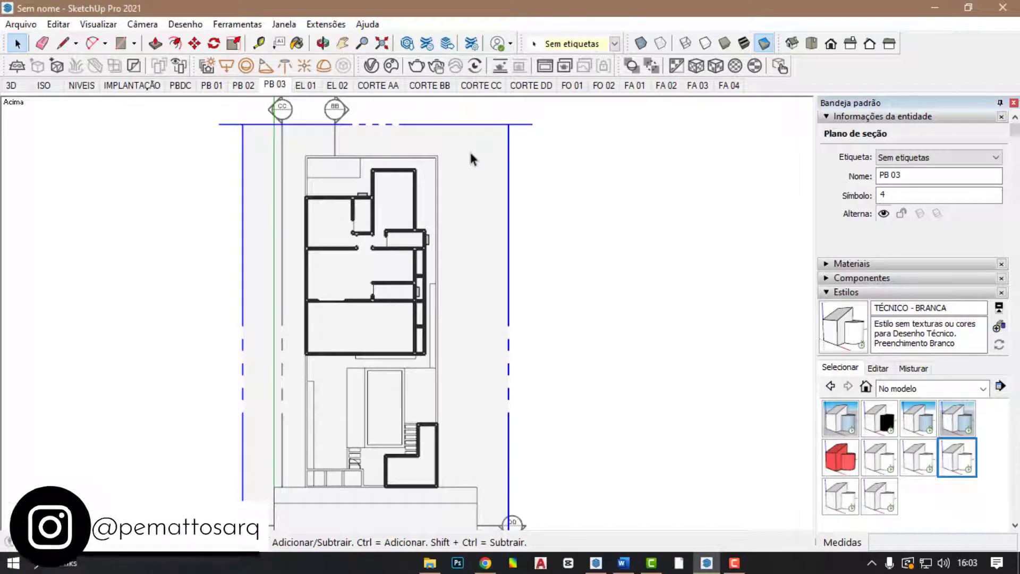
- Make the PB 03 section plane the active cut in the PB 03 scene and check the resulting floor plan
scroll(307, 154, down, 1)
scroll(307, 149, down, 1)
scroll(406, 169, up, 1)
scroll(355, 167, up, 1)
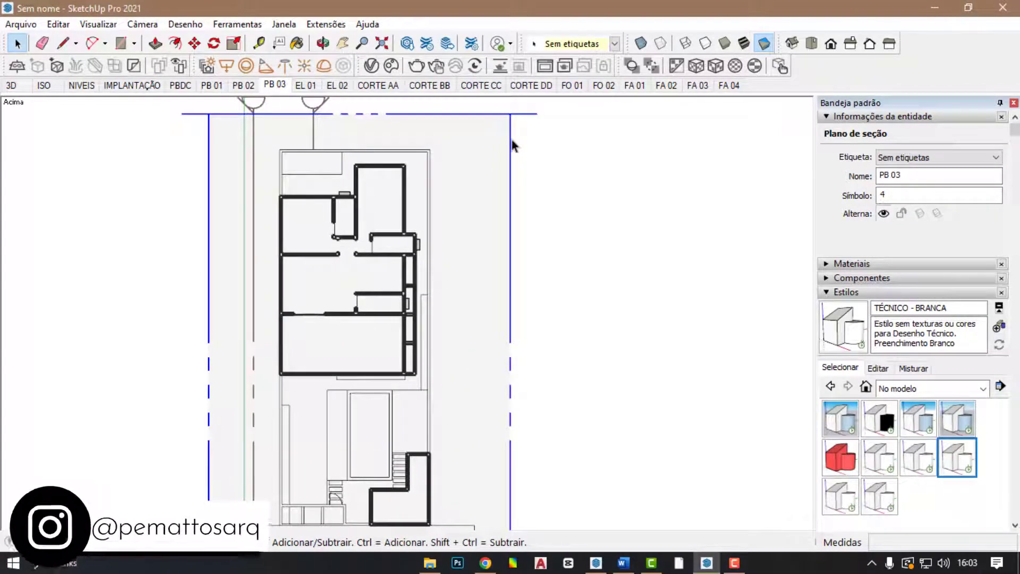
double_click(511, 139)
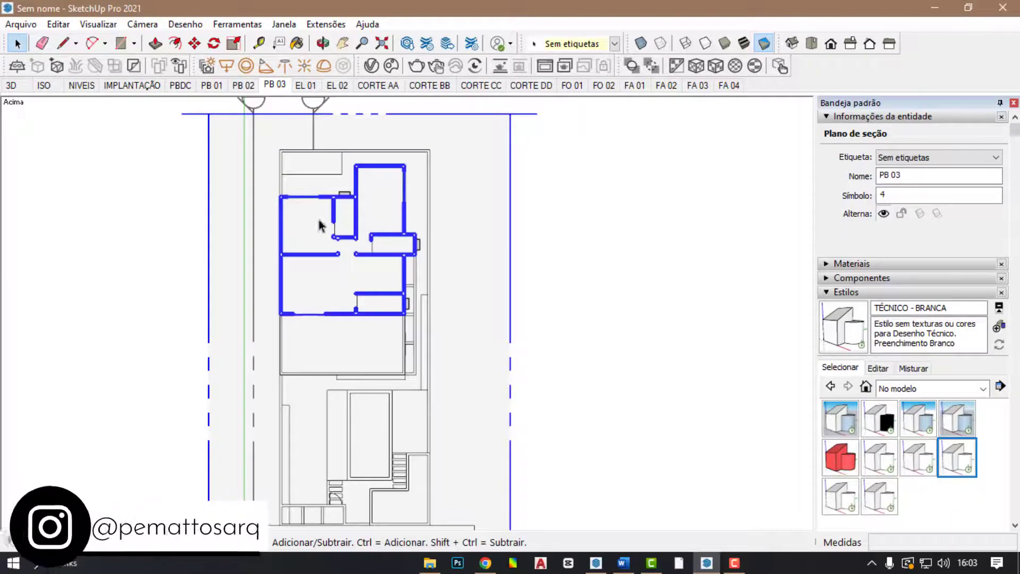
scroll(328, 208, down, 2)
scroll(364, 207, up, 1)
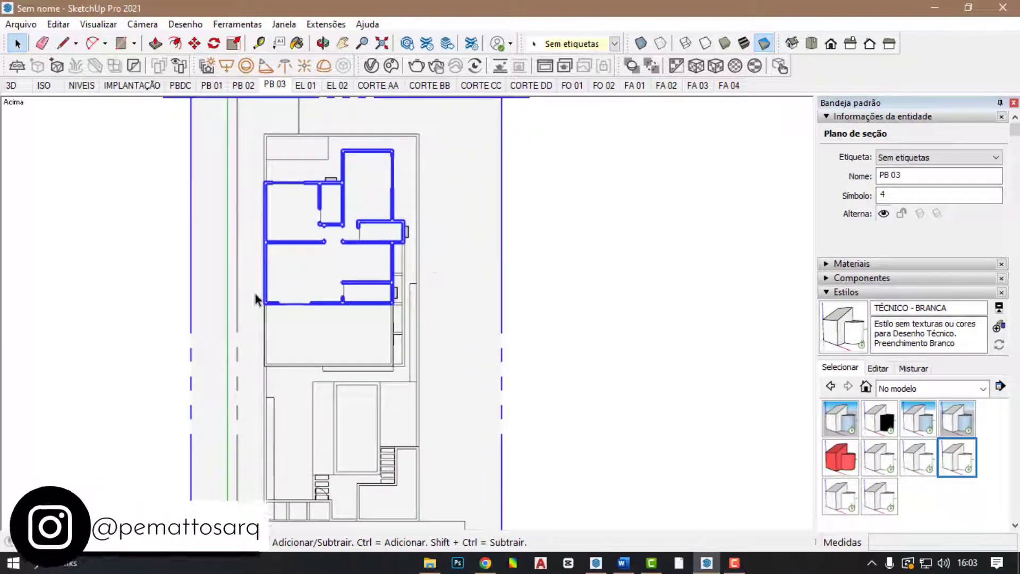
scroll(320, 181, up, 3)
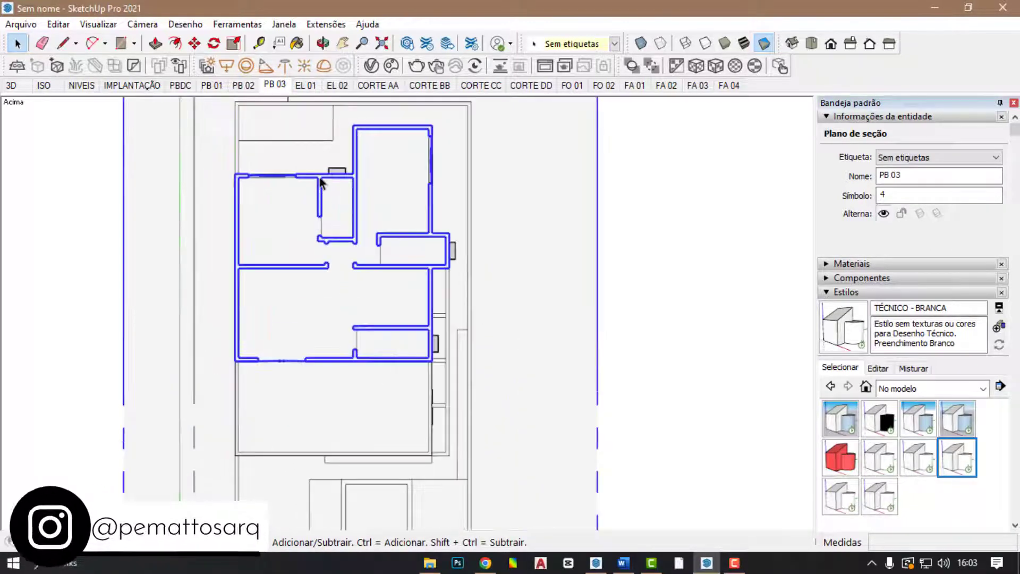
scroll(346, 287, down, 1)
scroll(383, 182, up, 1)
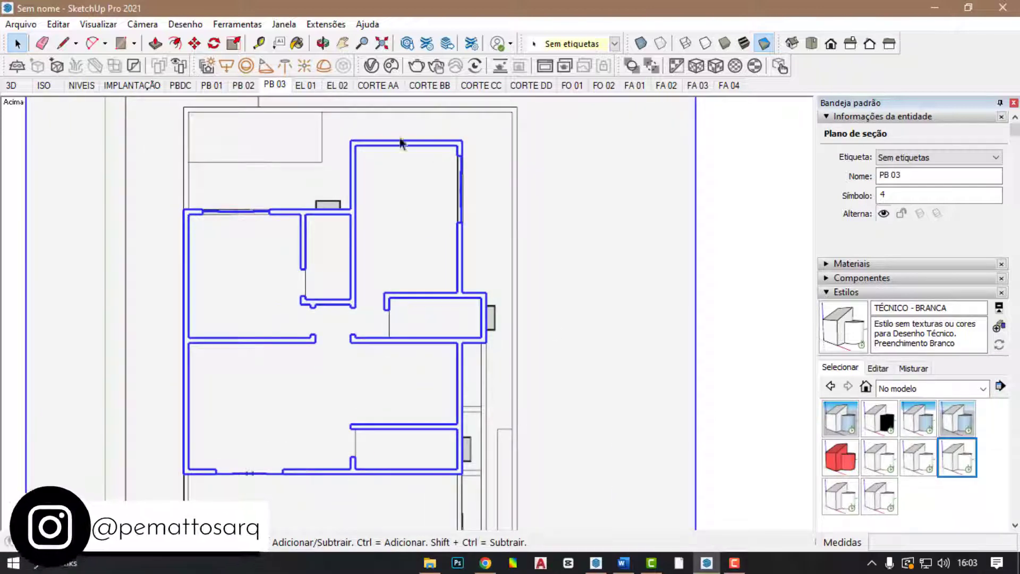
scroll(371, 200, down, 3)
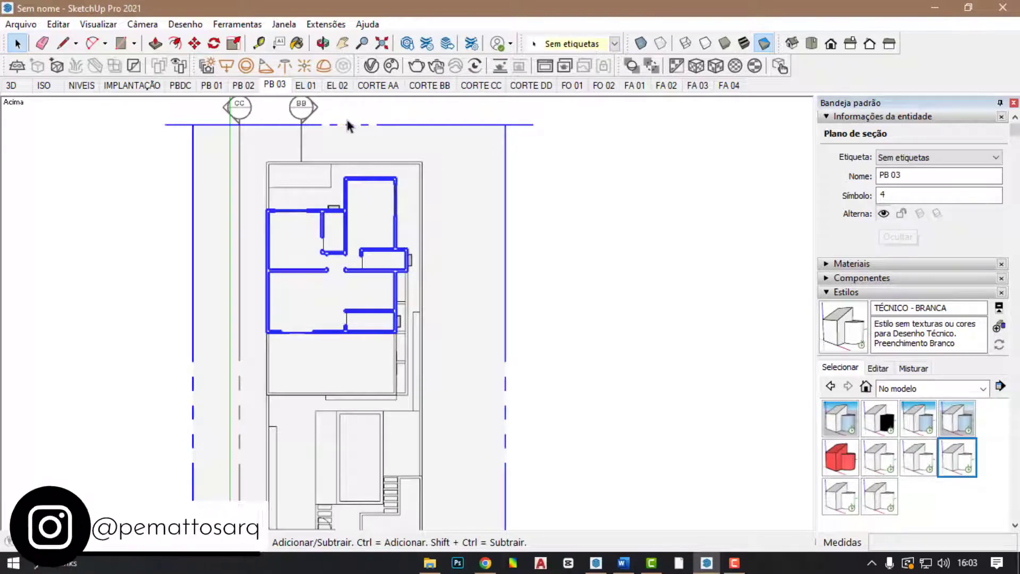
- Hide the PB 03 section plane and update the PB 03 scene
click(883, 213)
scroll(465, 194, down, 1)
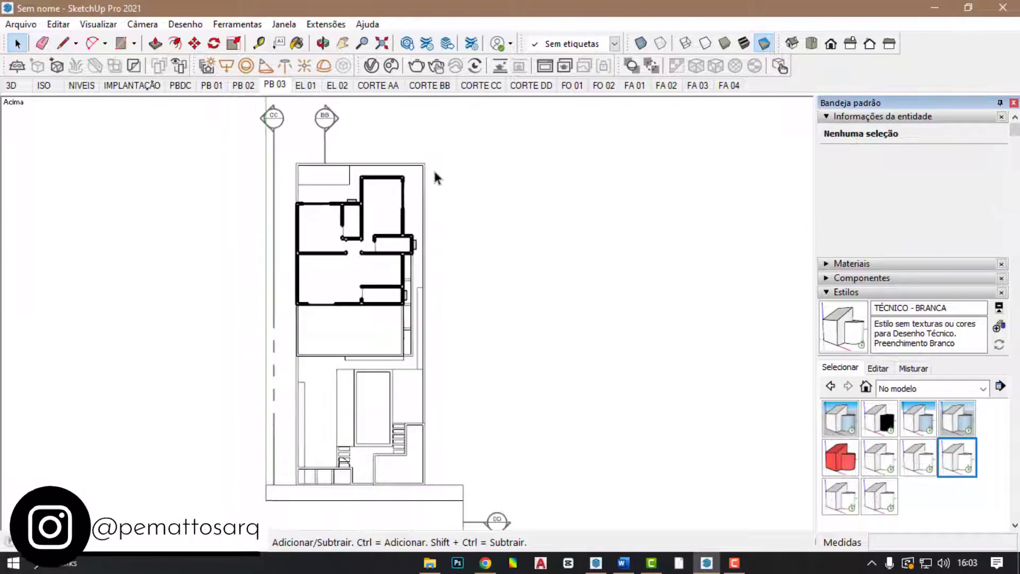
scroll(372, 157, down, 1)
scroll(406, 146, down, 1)
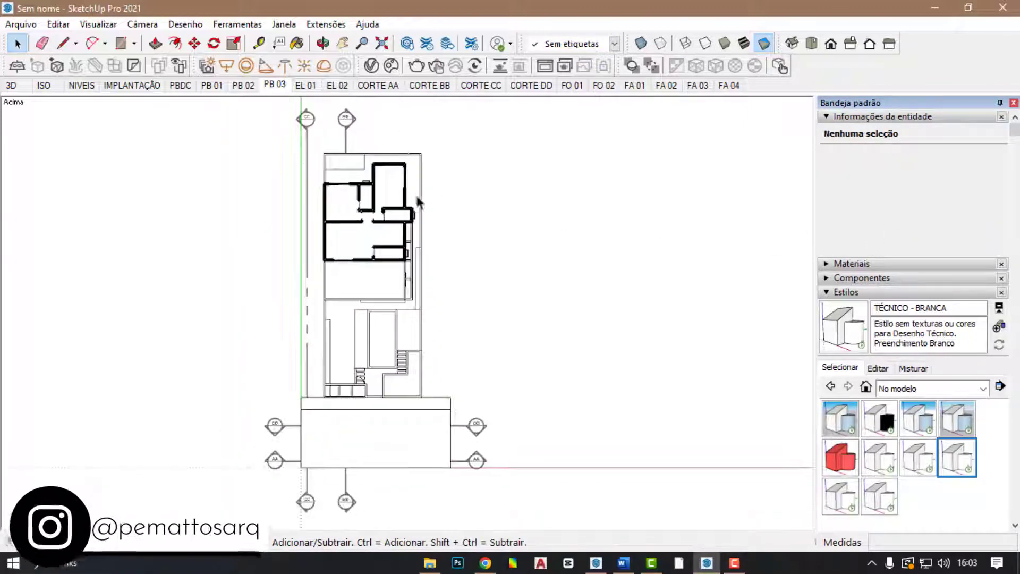
scroll(411, 217, up, 1)
right_click(275, 89)
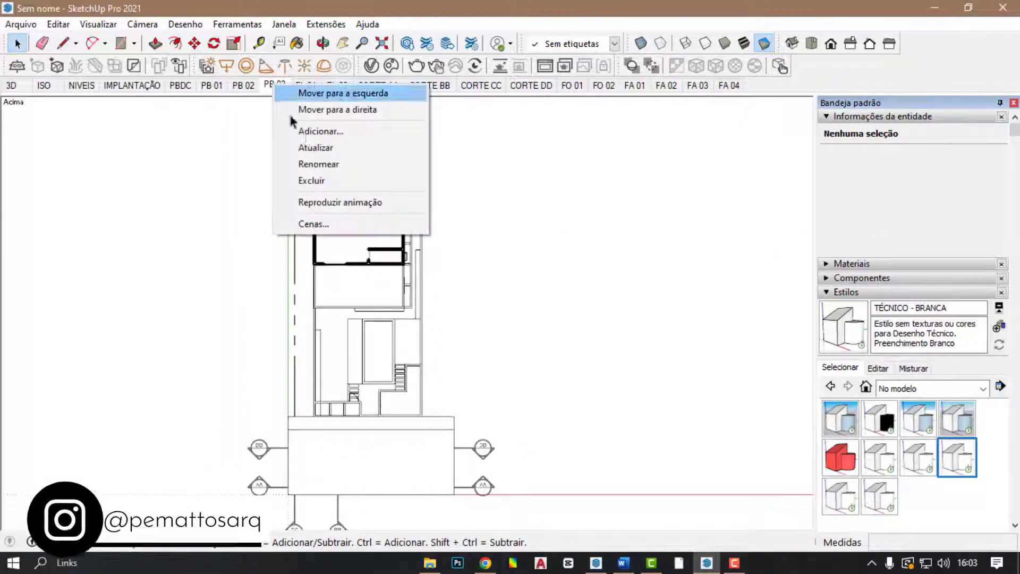
click(317, 145)
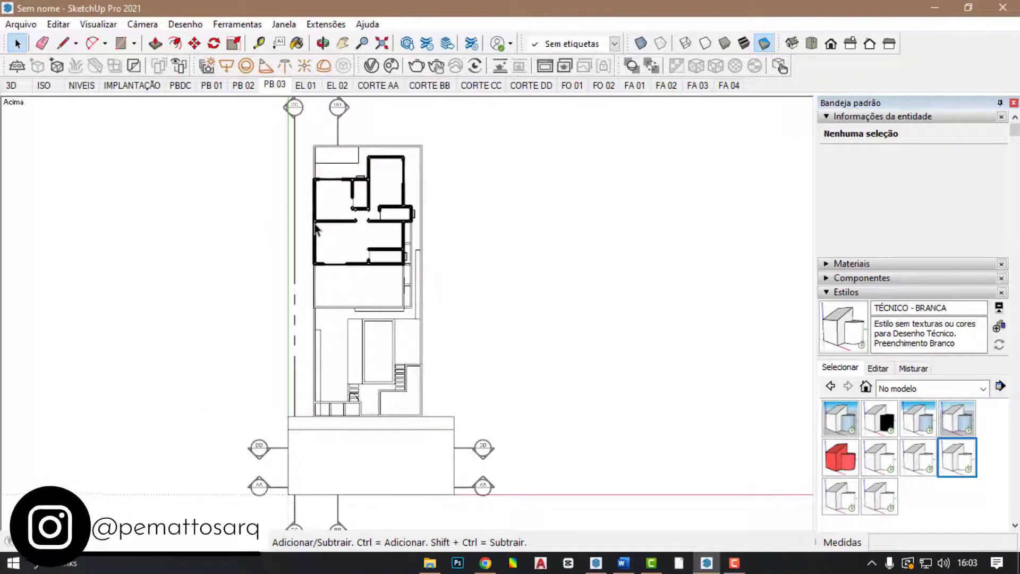
- Try moving the PB 03 section plane vertically in the NIVEIS scene
click(77, 85)
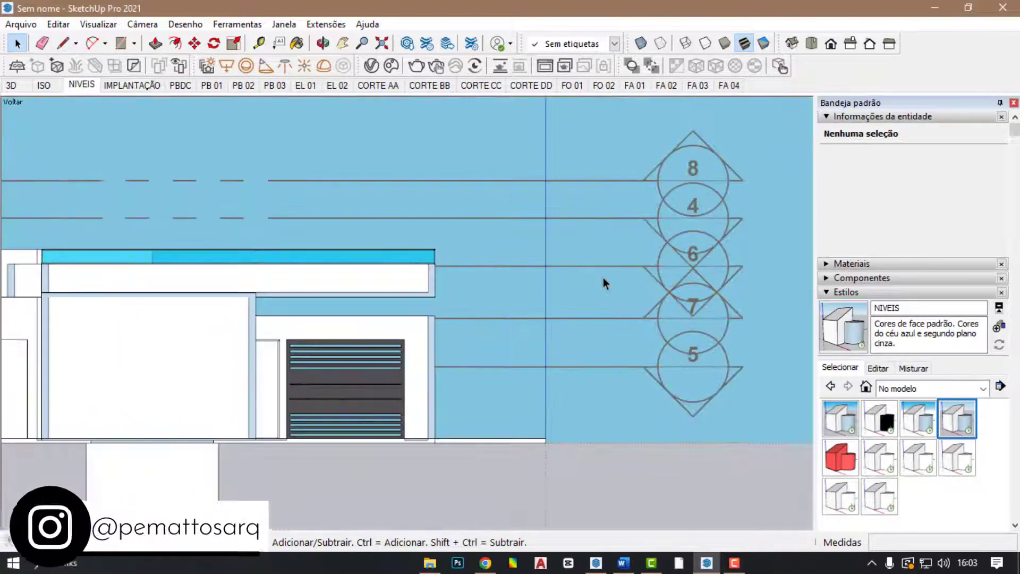
click(575, 221)
key(m)
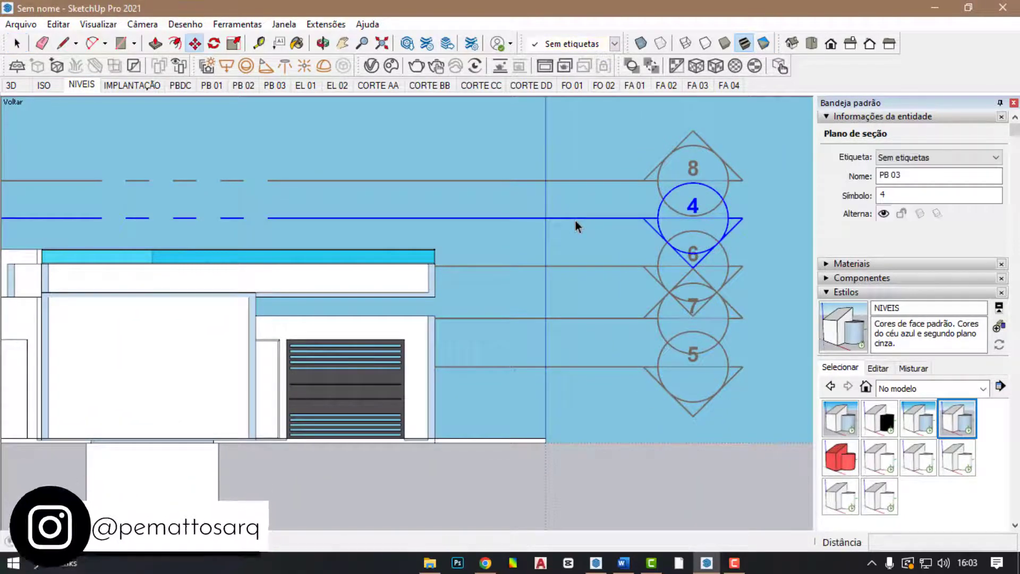
click(576, 221)
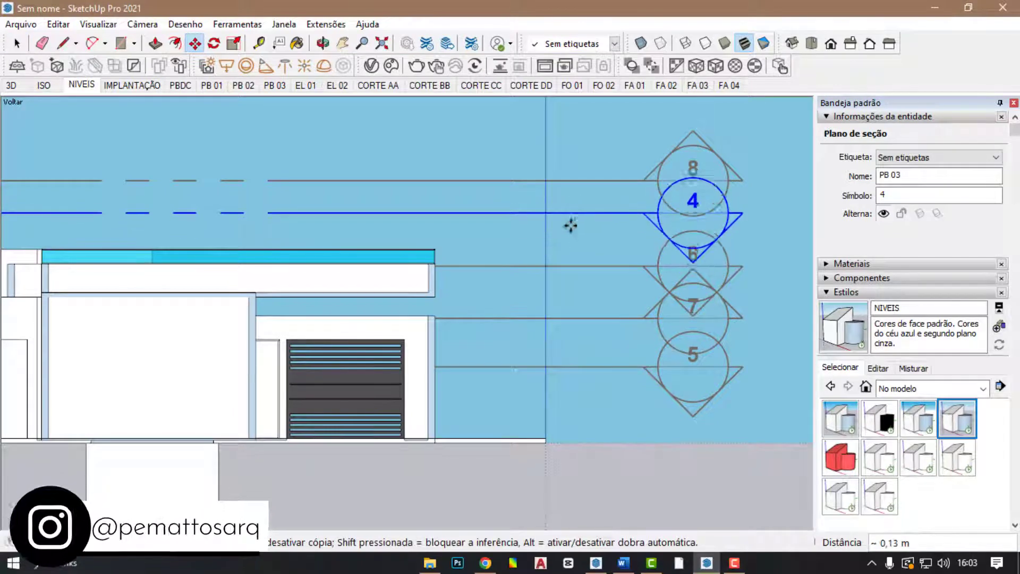
click(575, 218)
key(space)
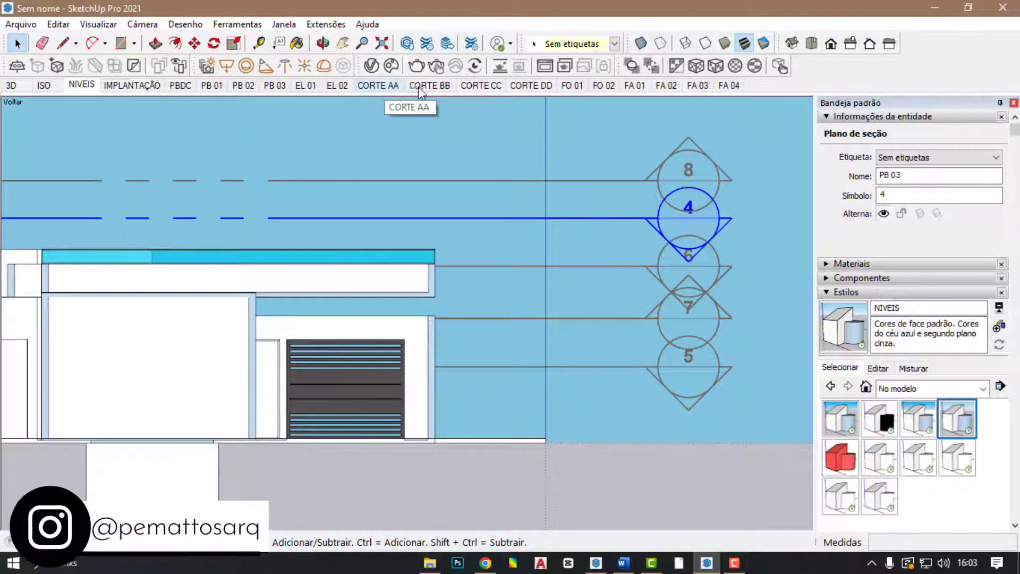
- Hide the PB 03 section plane in the PB 01 scene and update that scene
click(212, 89)
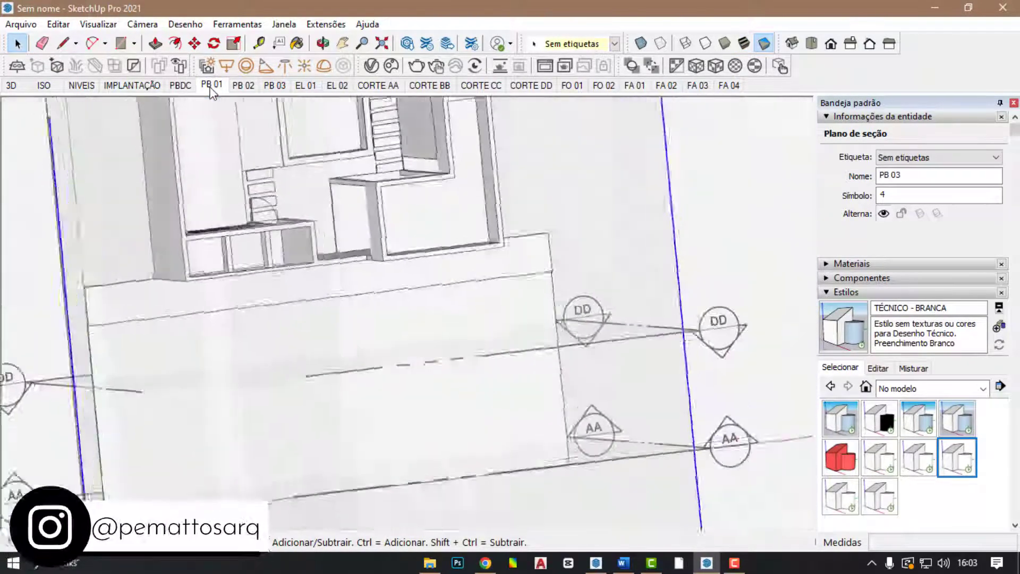
scroll(392, 236, up, 1)
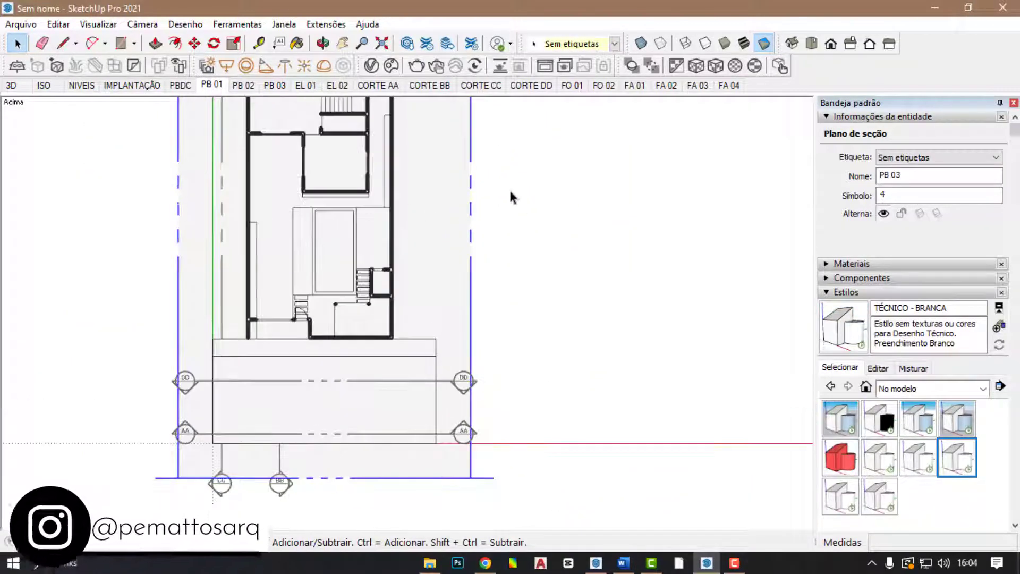
click(545, 172)
scroll(408, 366, down, 2)
scroll(408, 133, up, 1)
scroll(371, 159, down, 1)
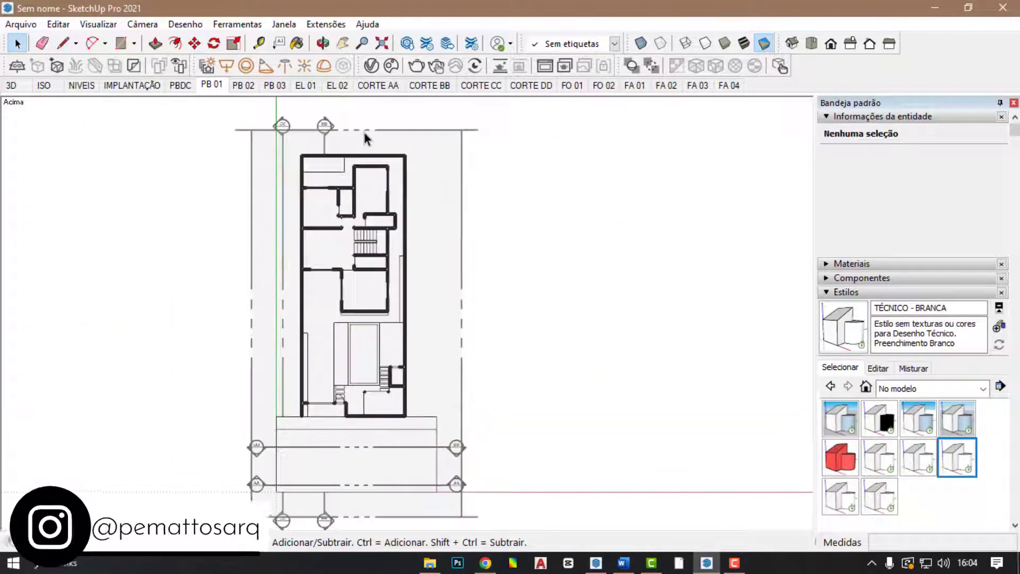
scroll(378, 133, up, 1)
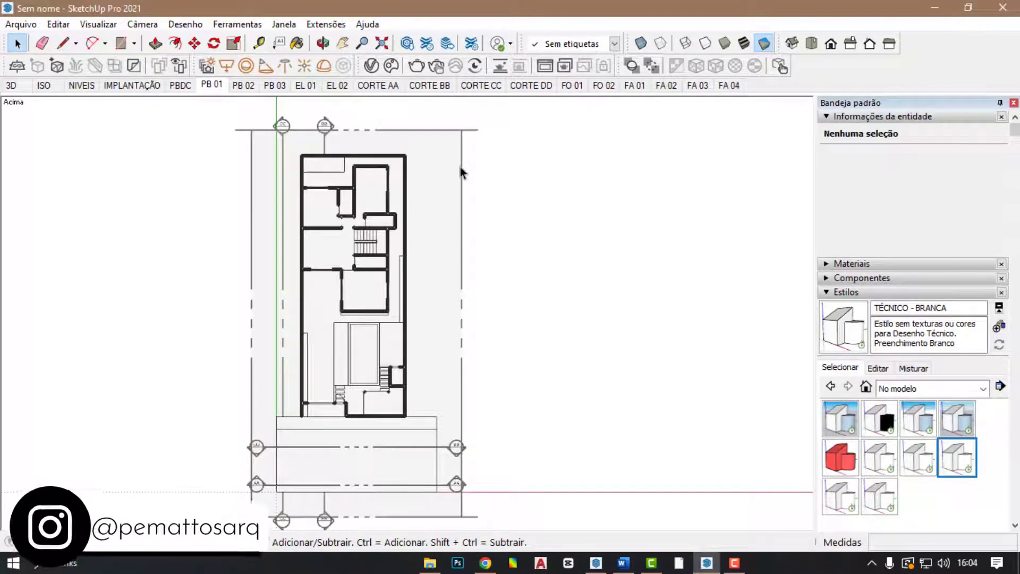
right_click(461, 138)
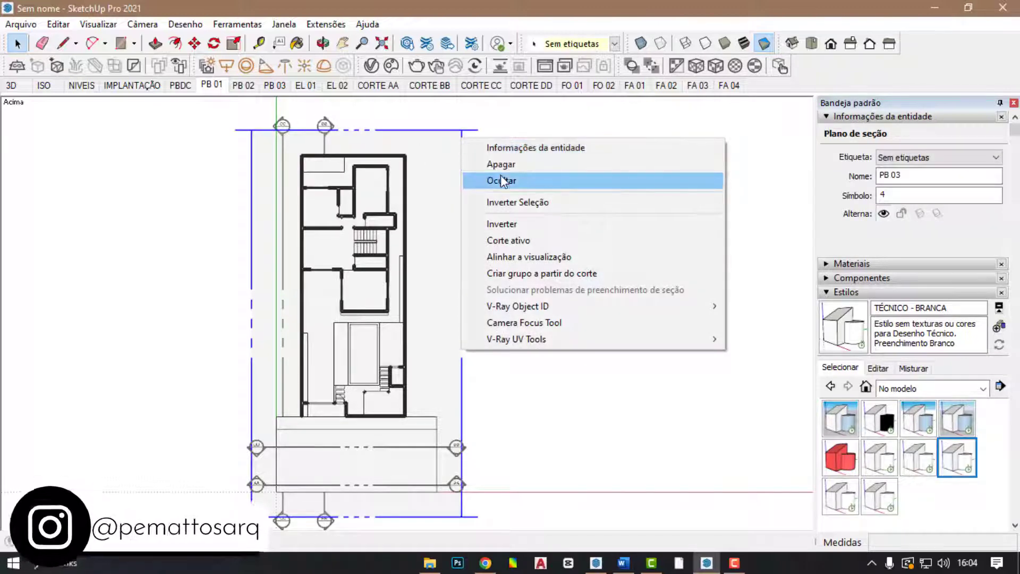
click(502, 180)
right_click(212, 85)
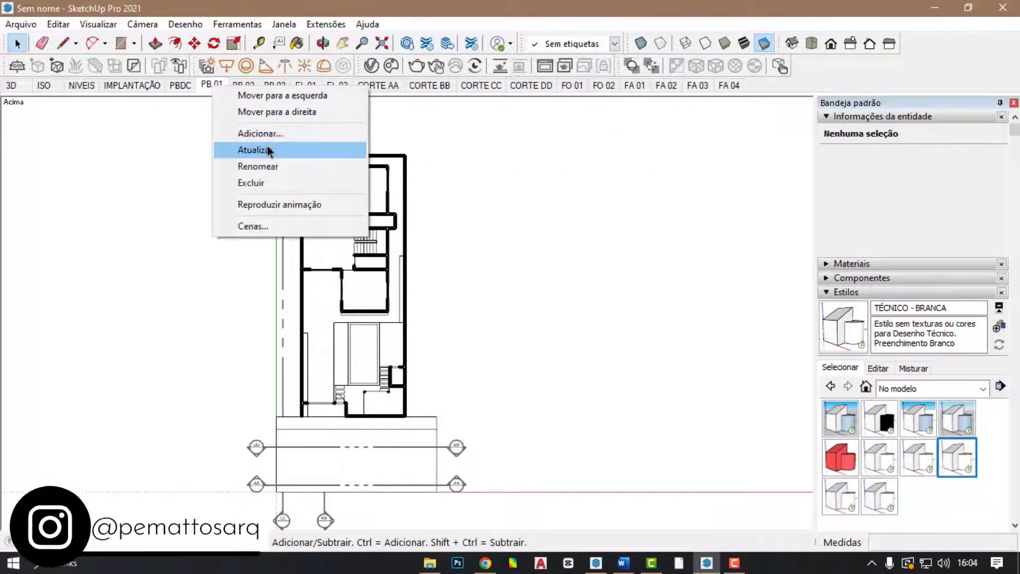
click(267, 149)
- Hide the PB 03 section plane in the PB 02 scene and update that scene
click(245, 86)
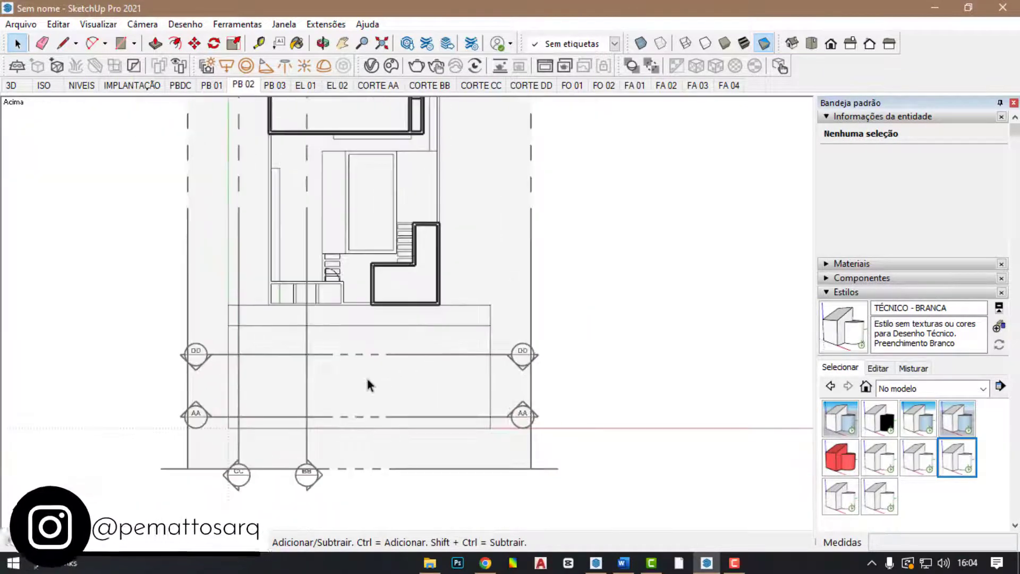
right_click(445, 140)
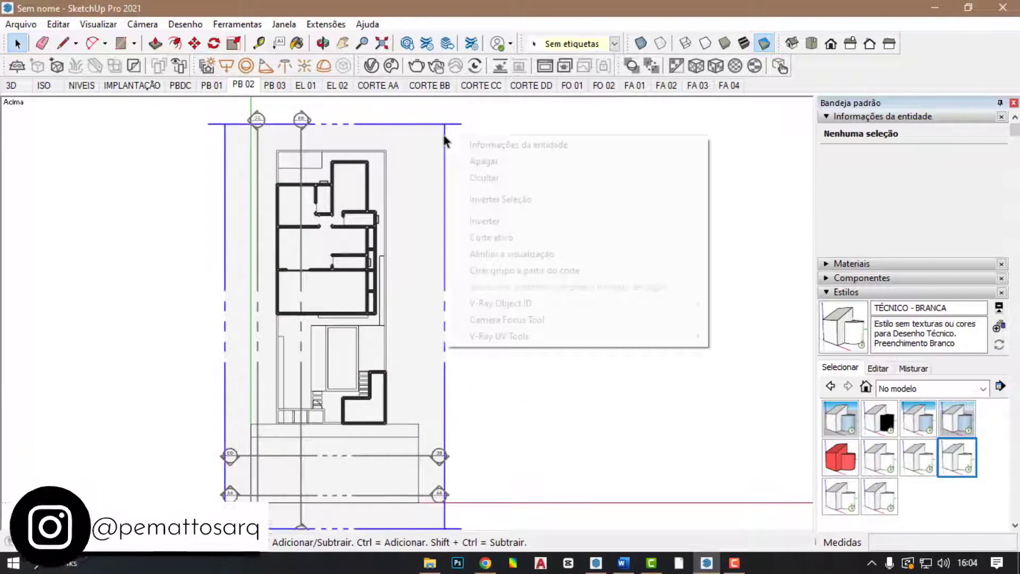
click(485, 184)
right_click(246, 86)
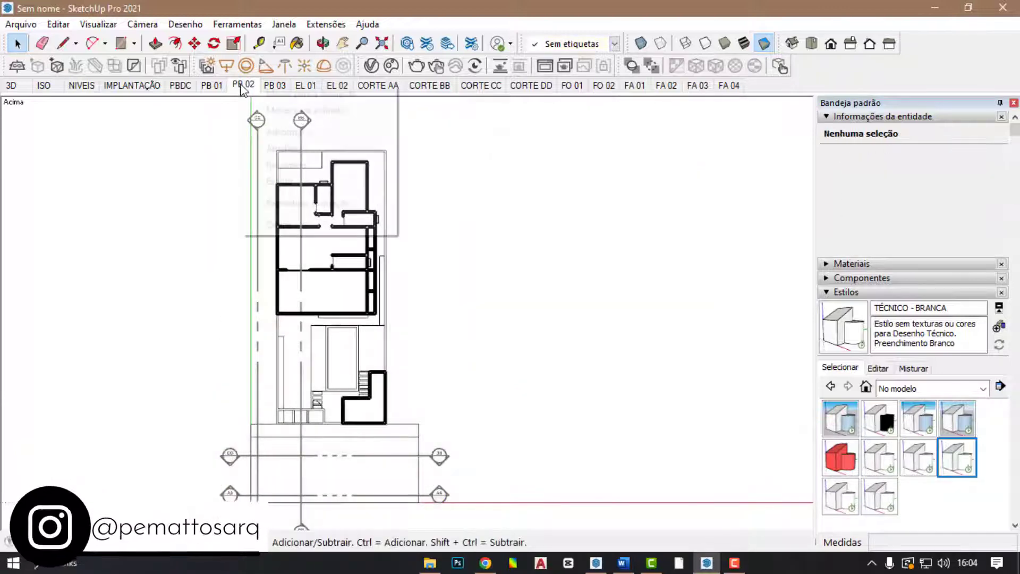
click(299, 151)
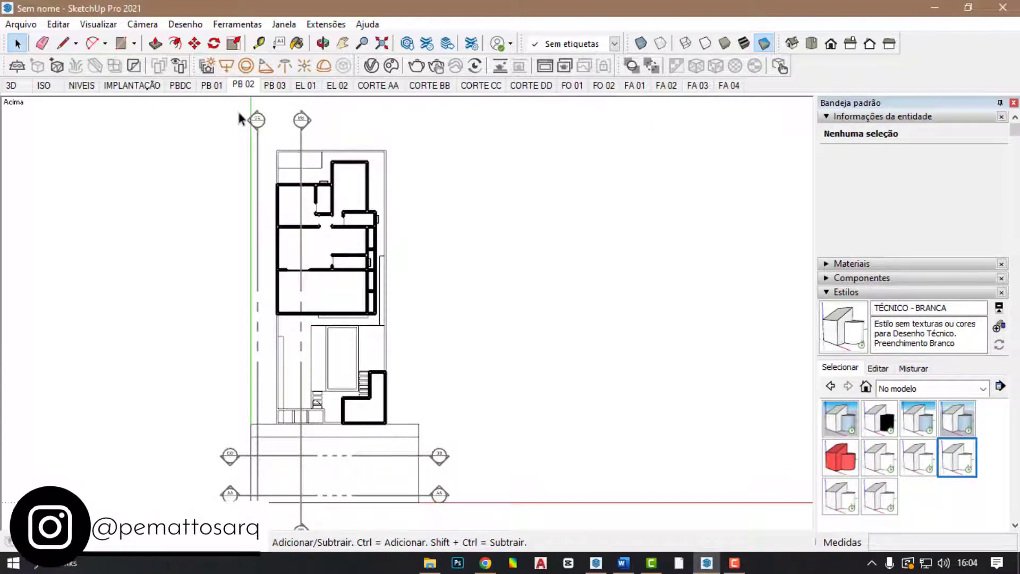
- In the PB 01 scene, copy section plane AA about 18.21 m into the house, across the room just behind the pool
click(215, 86)
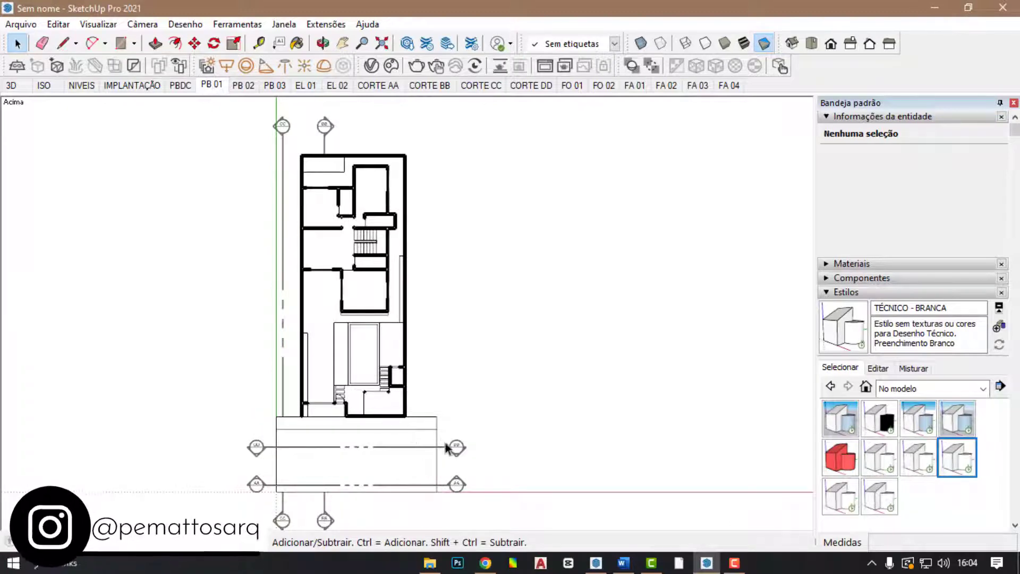
scroll(441, 449, up, 3)
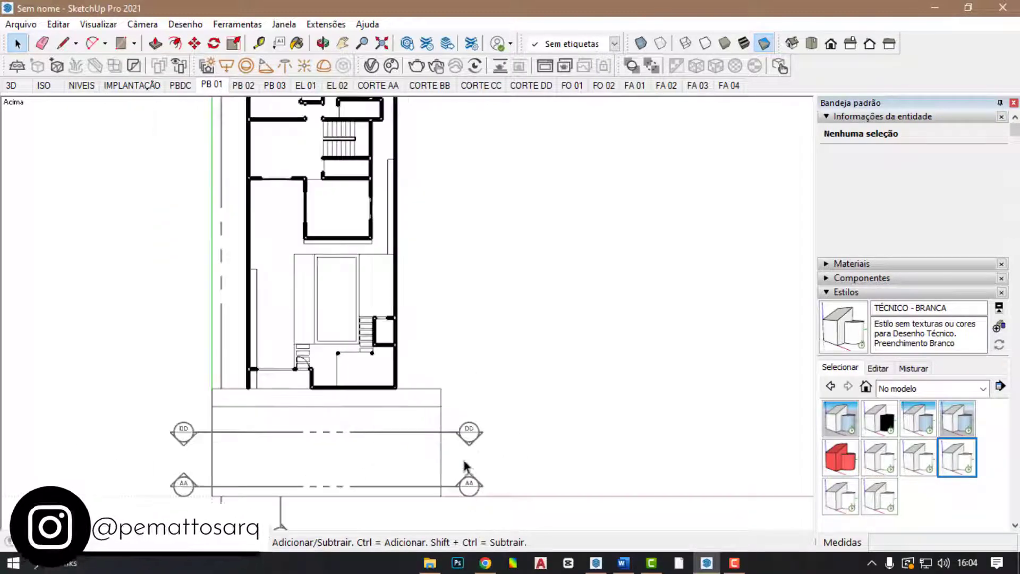
click(477, 484)
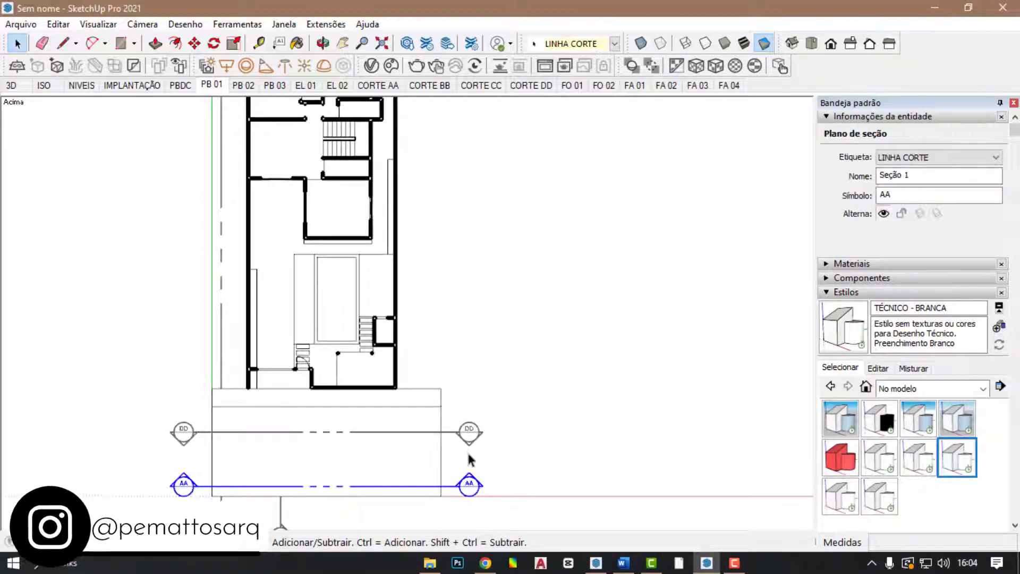
key(m)
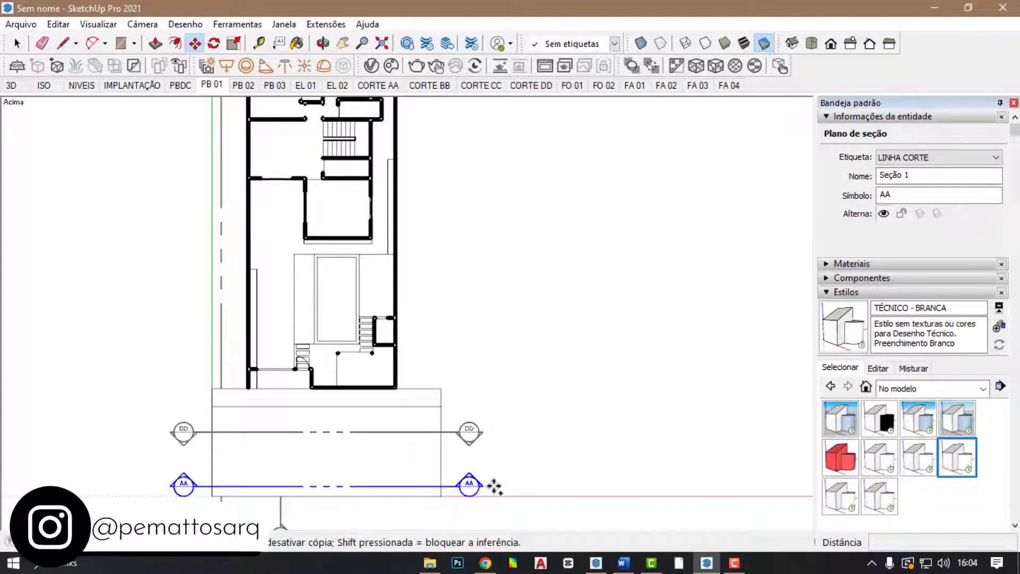
ctrl+drag(494, 486, 489, 215)
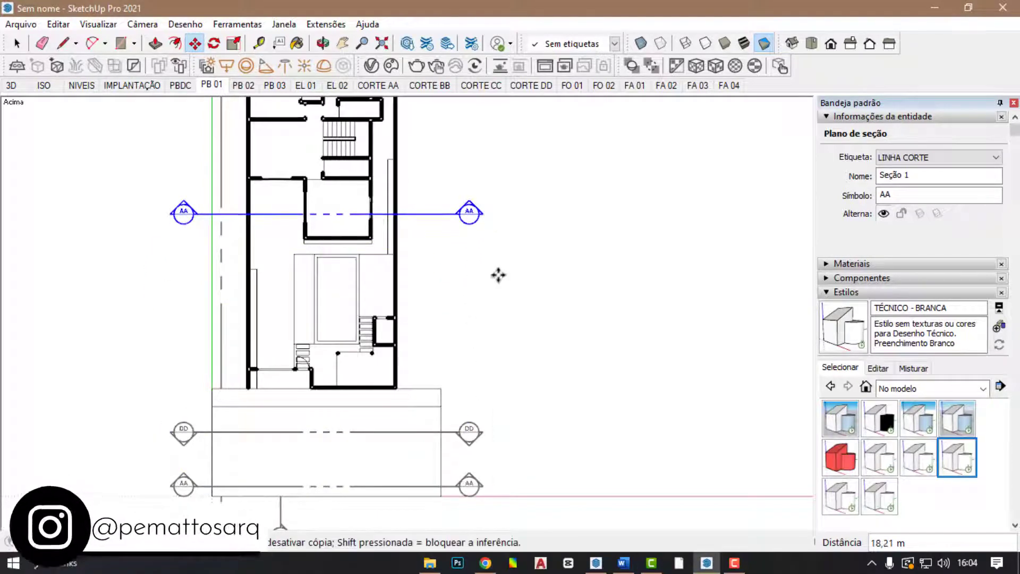
- Set the symbol of the copied section plane through the room behind the pool to FF
scroll(483, 419, down, 2)
scroll(454, 209, up, 4)
double_click(886, 195)
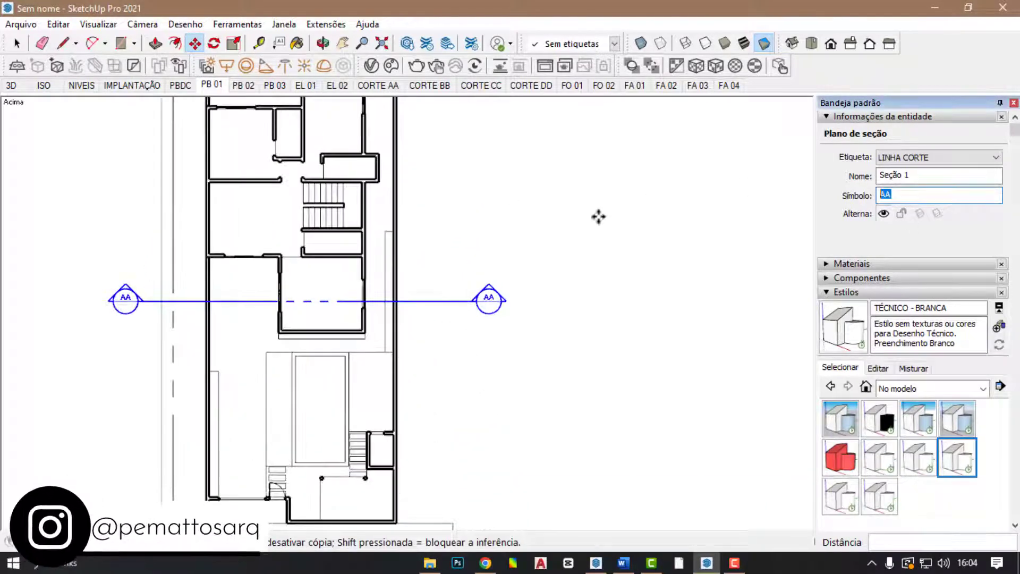
scroll(501, 246, up, 1)
scroll(605, 308, down, 1)
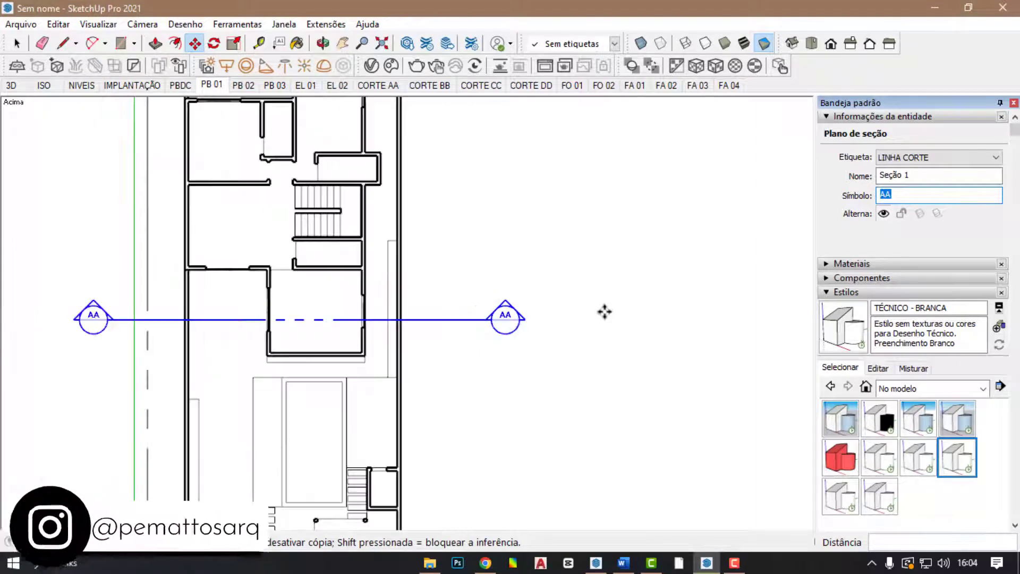
scroll(590, 314, down, 1)
scroll(597, 291, up, 1)
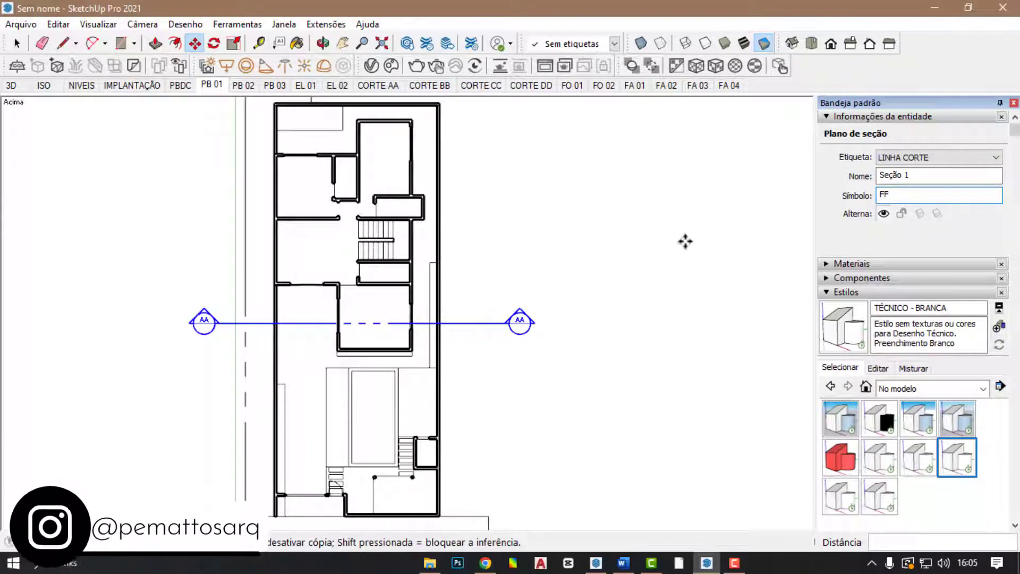
click(17, 43)
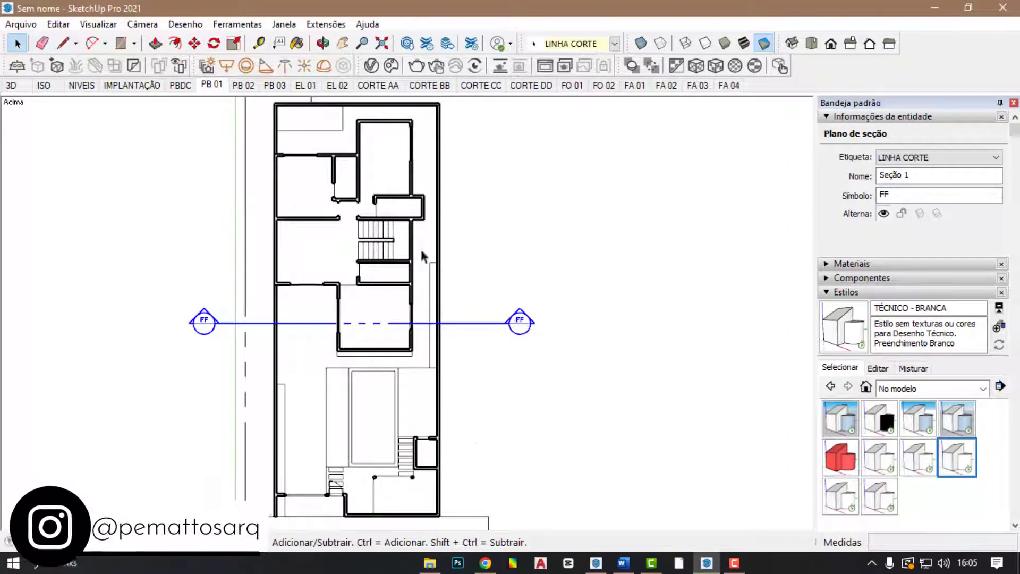
scroll(423, 256, down, 2)
scroll(486, 296, up, 5)
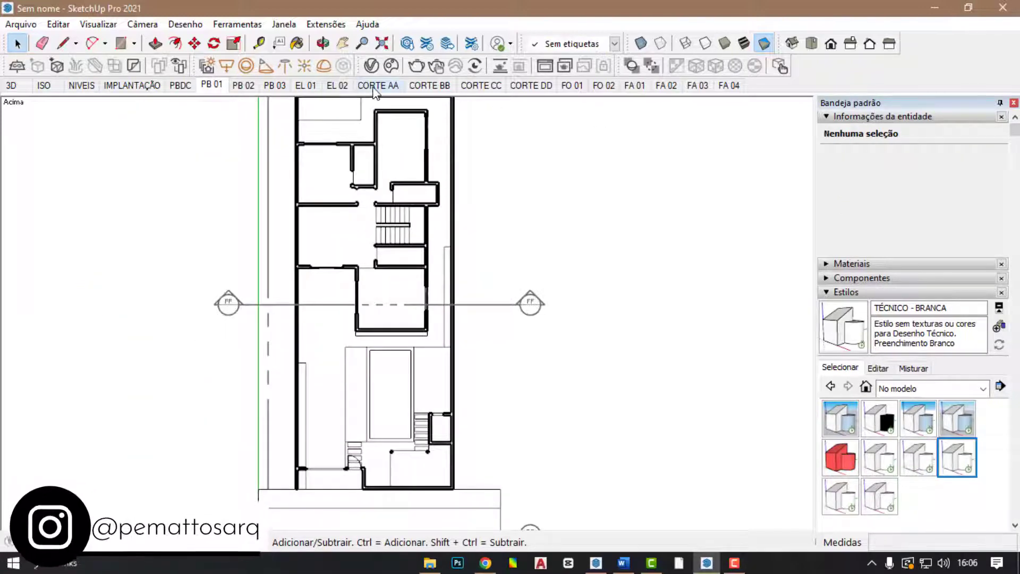
- Open the CORTE AA scene and hide the PB 03 section plane
click(374, 87)
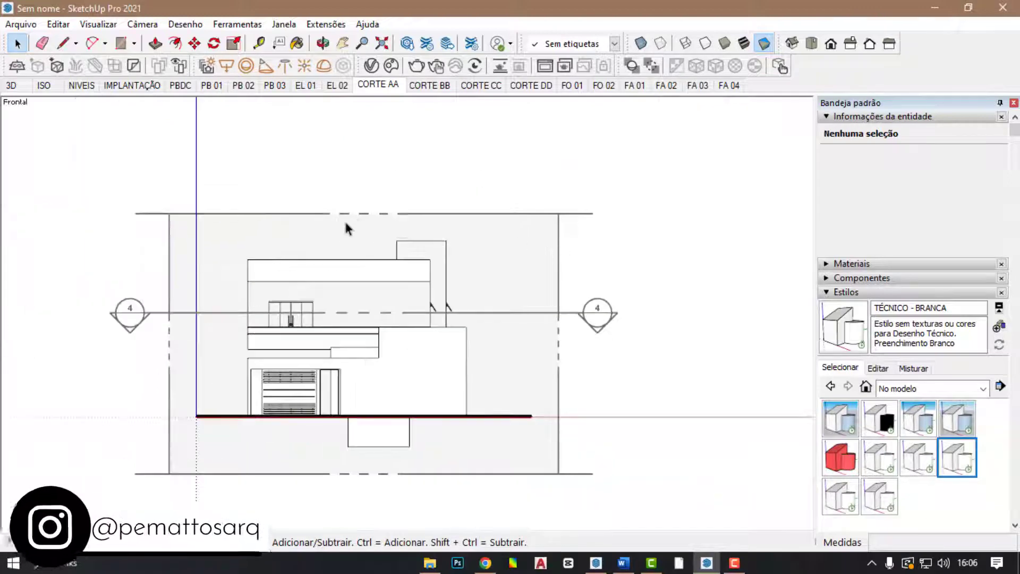
scroll(346, 223, down, 1)
scroll(491, 292, up, 2)
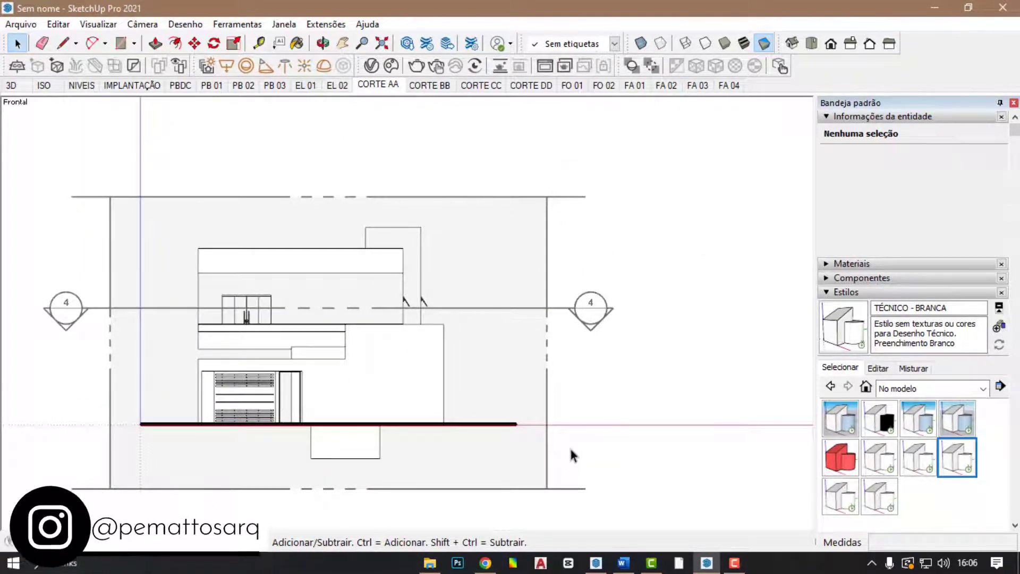
click(604, 319)
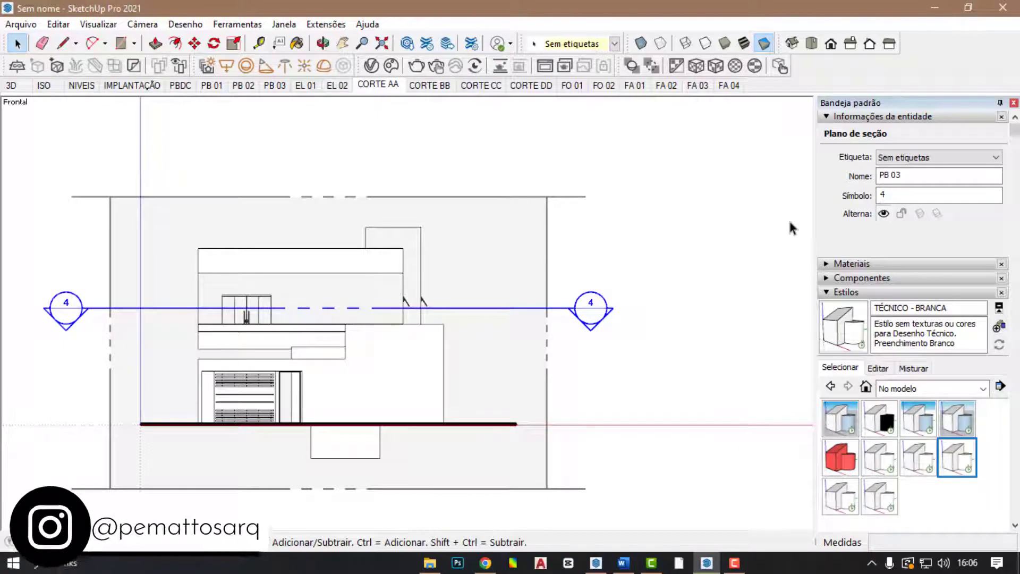
right_click(609, 308)
click(649, 352)
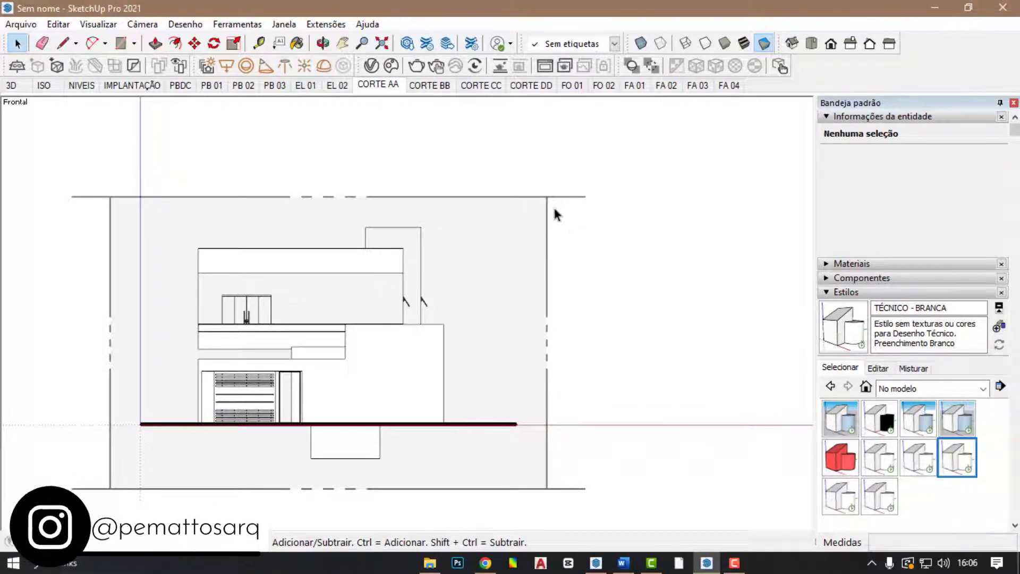
- Make the FF section plane the active cut and hide the plane
drag(581, 239, 500, 188)
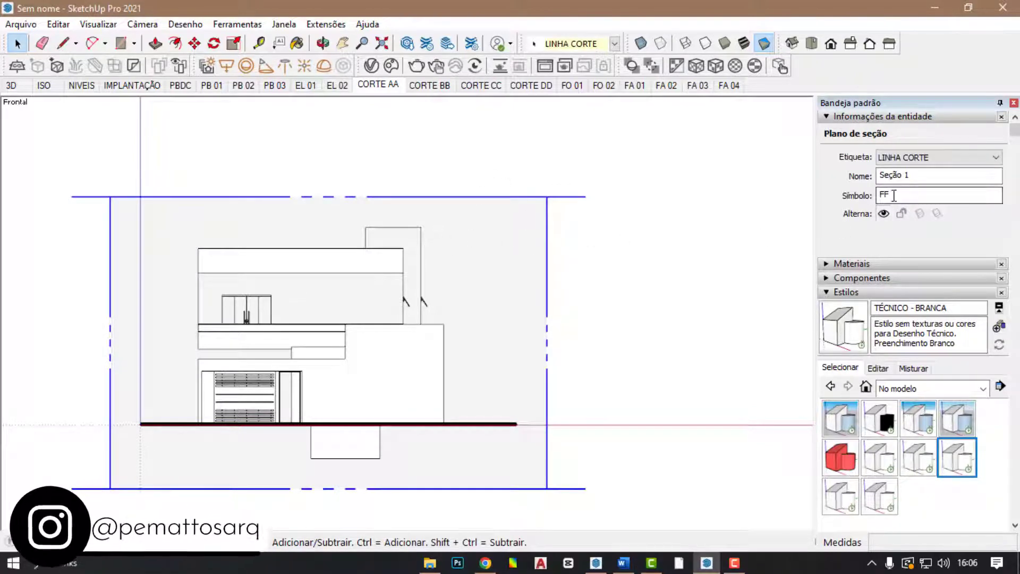
double_click(898, 196)
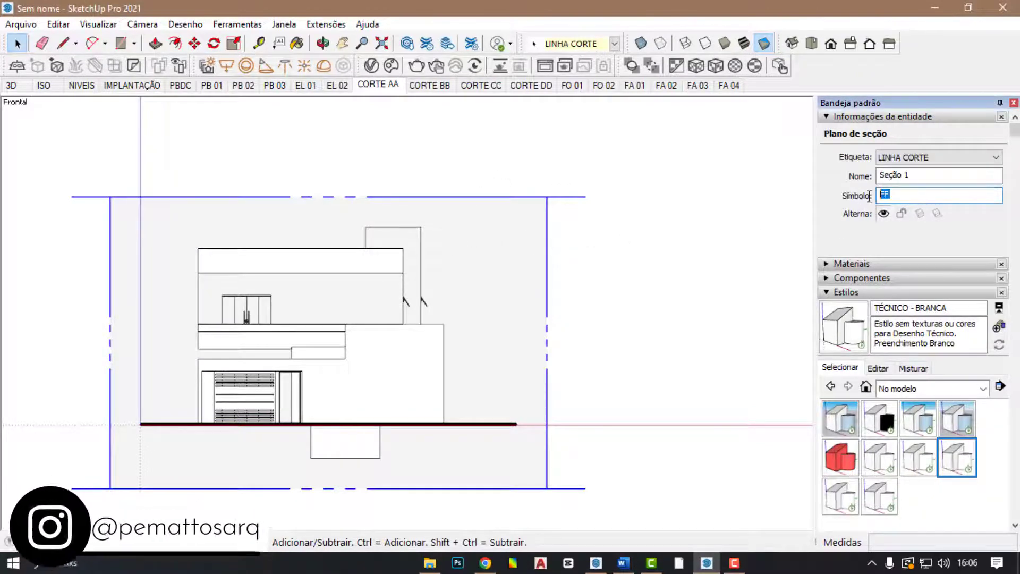
double_click(547, 222)
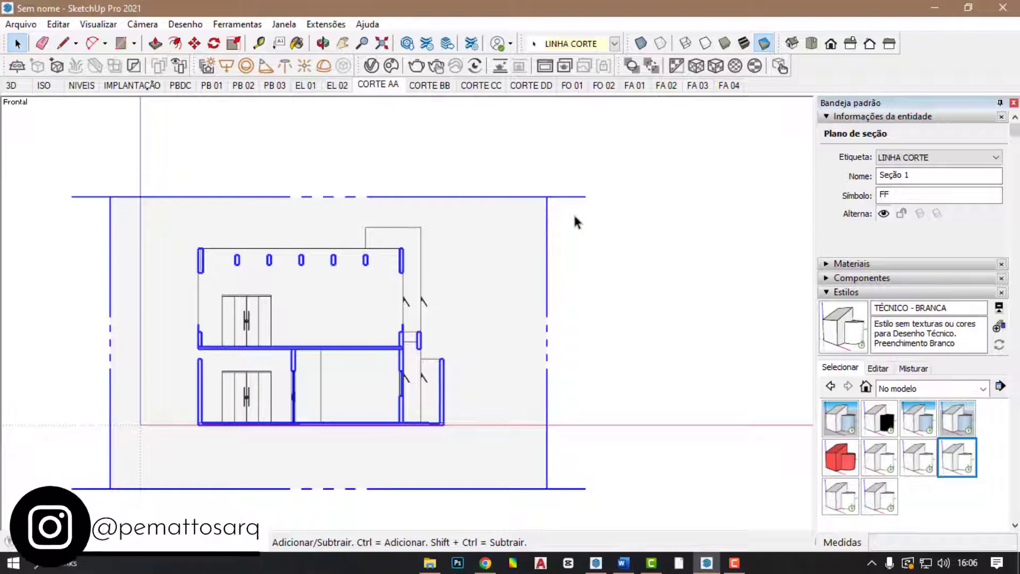
click(882, 213)
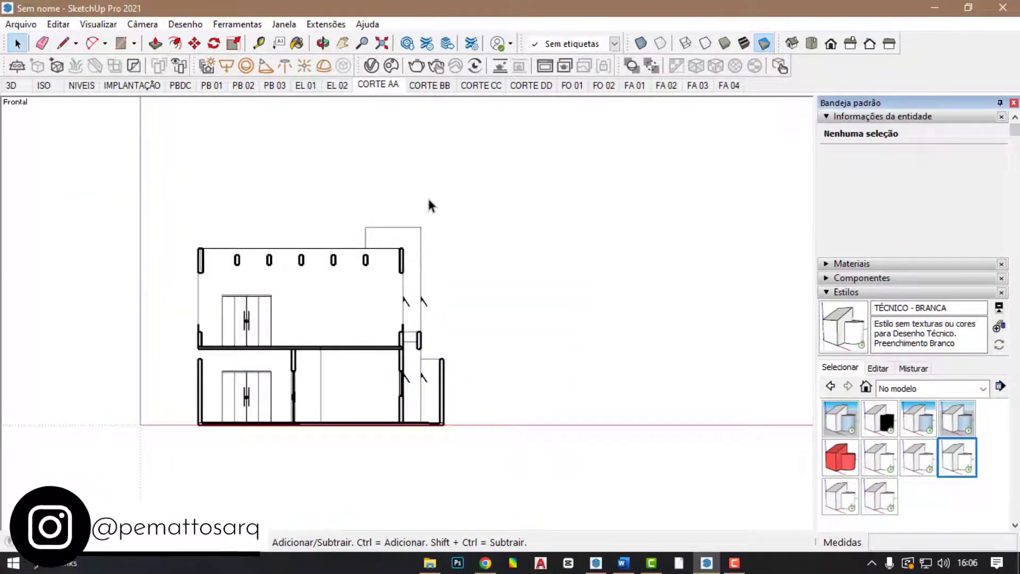
- Add a scene after CORTE AA from the current section view and rename it CORTE FF
right_click(378, 84)
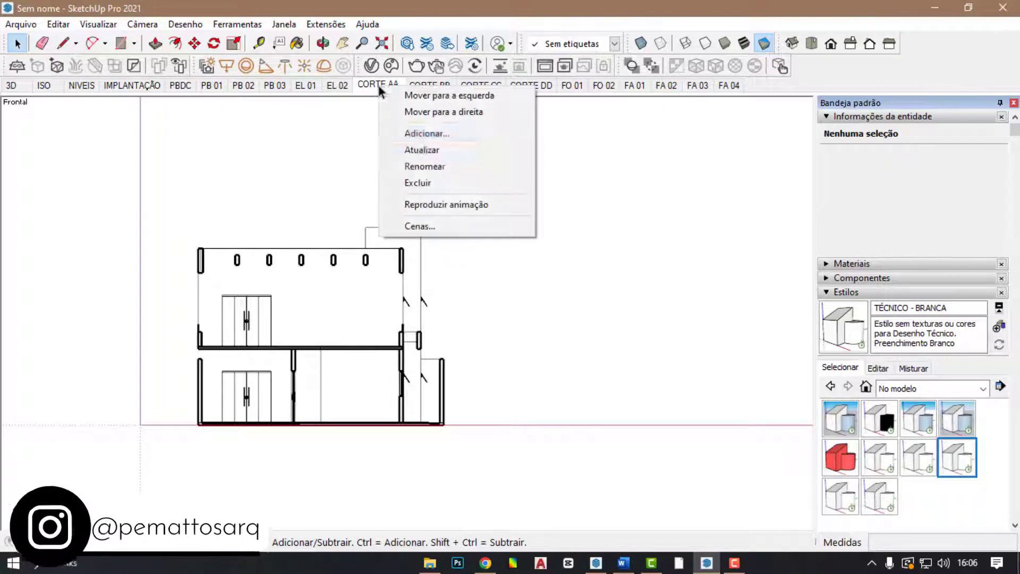
click(425, 135)
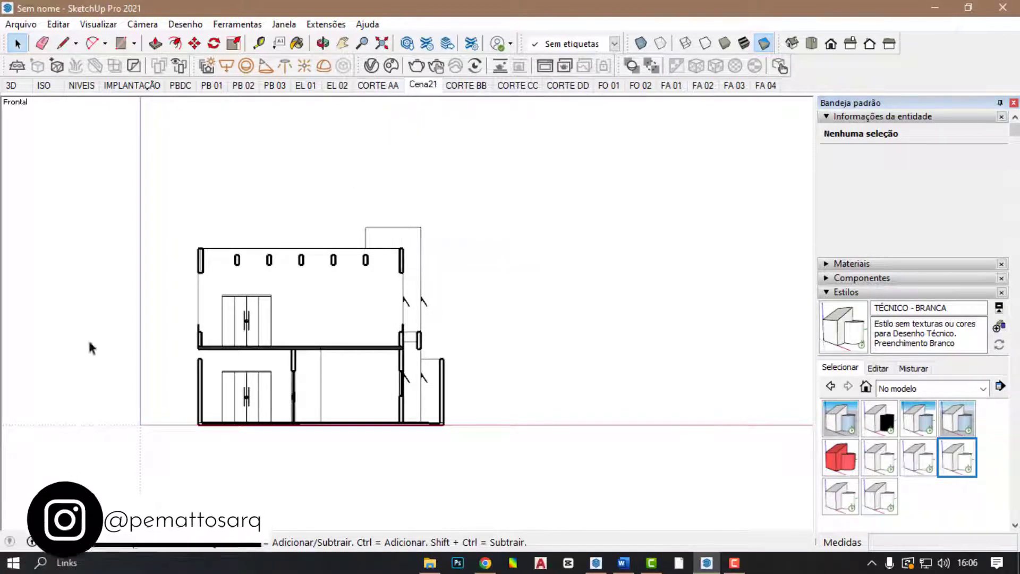
right_click(422, 85)
click(448, 168)
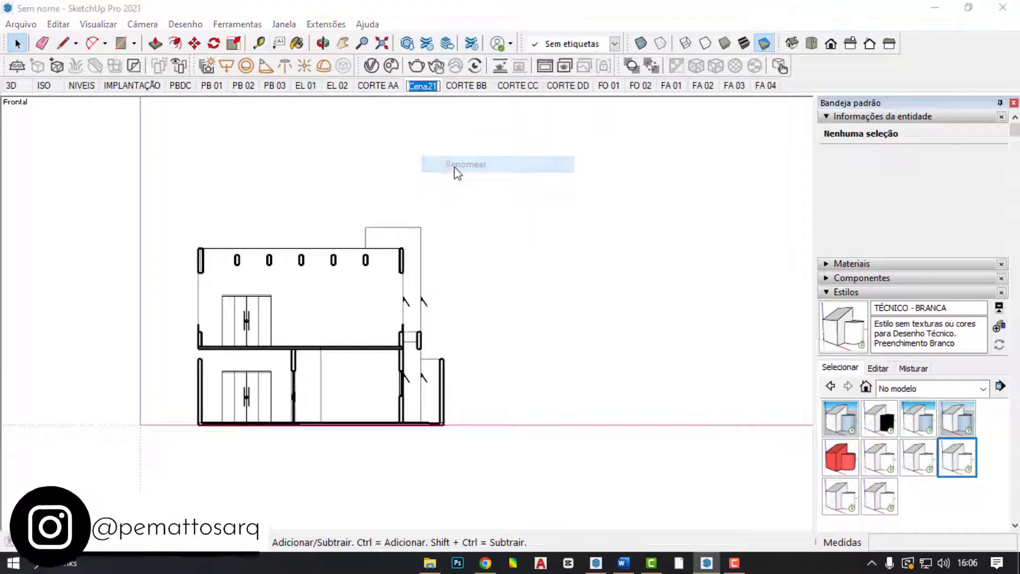
text(CORTE FF)
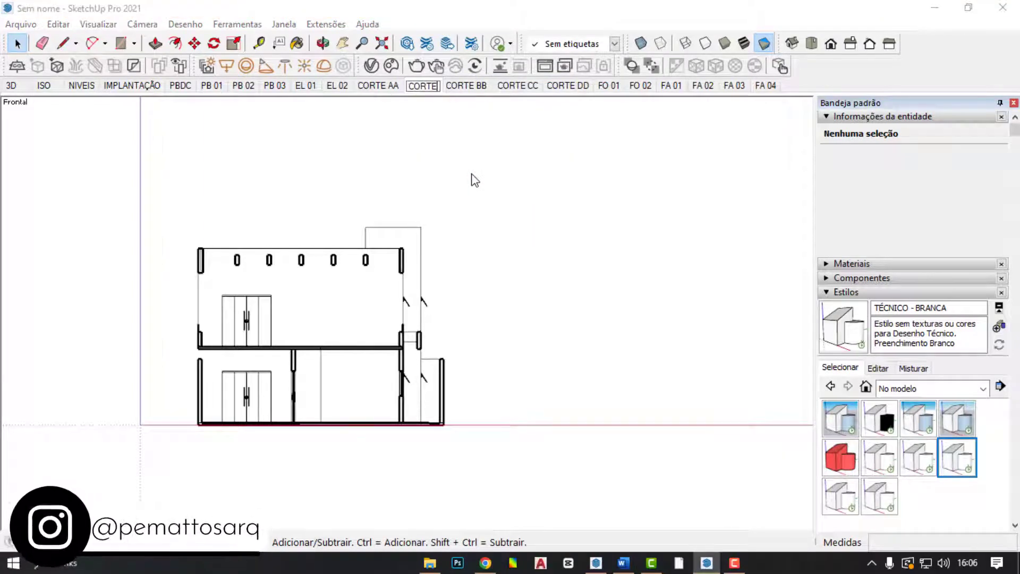
key(Return)
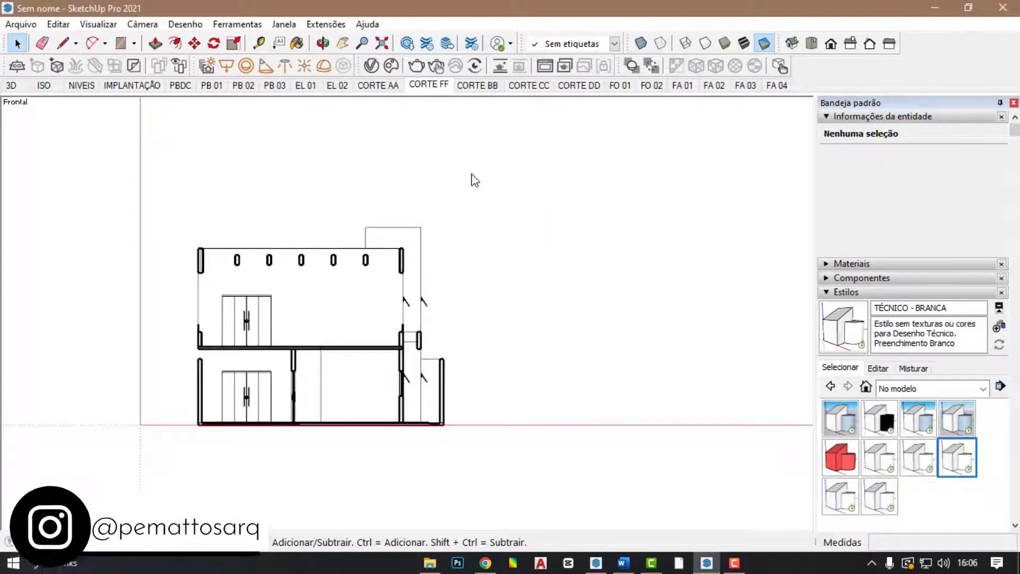
- In the CORTE AA scene, hide the FF and PB 03 section planes and update that scene
click(377, 85)
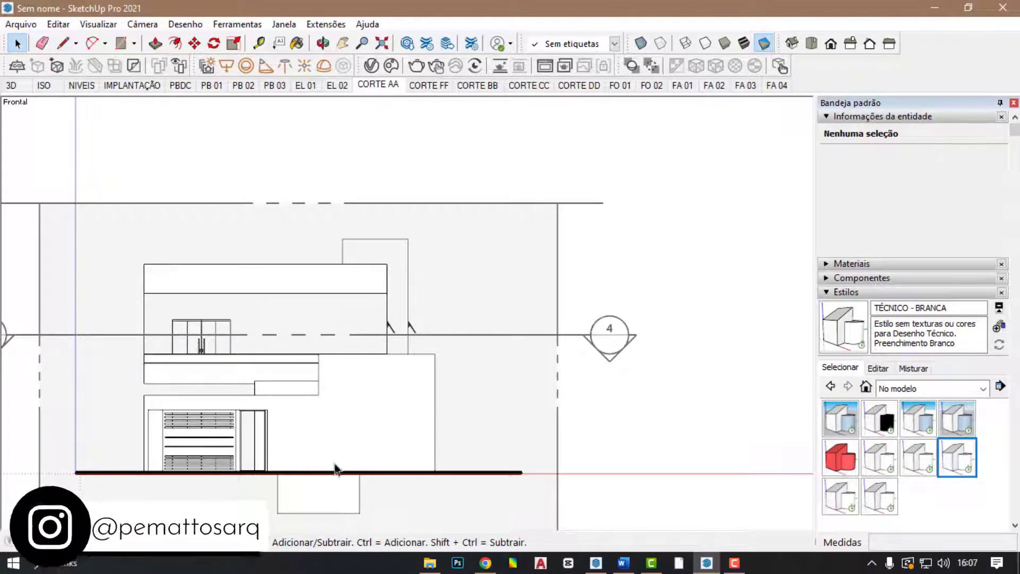
click(438, 84)
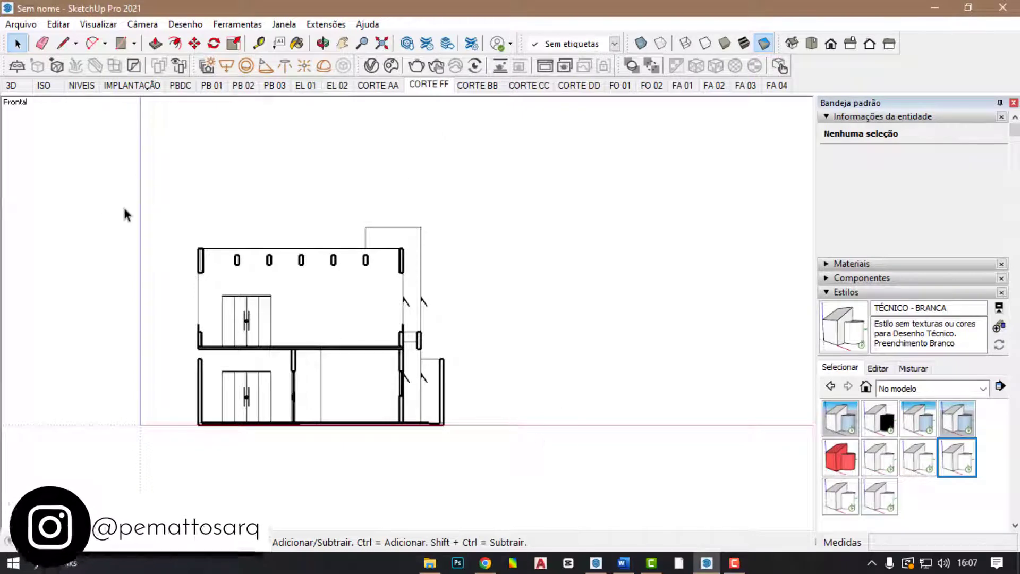
click(377, 85)
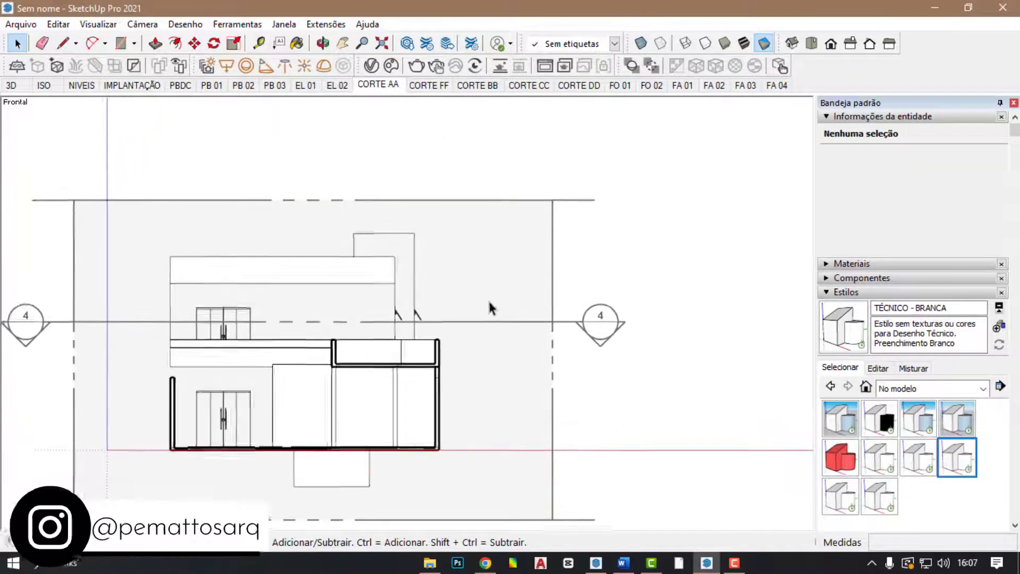
click(558, 229)
right_click(557, 230)
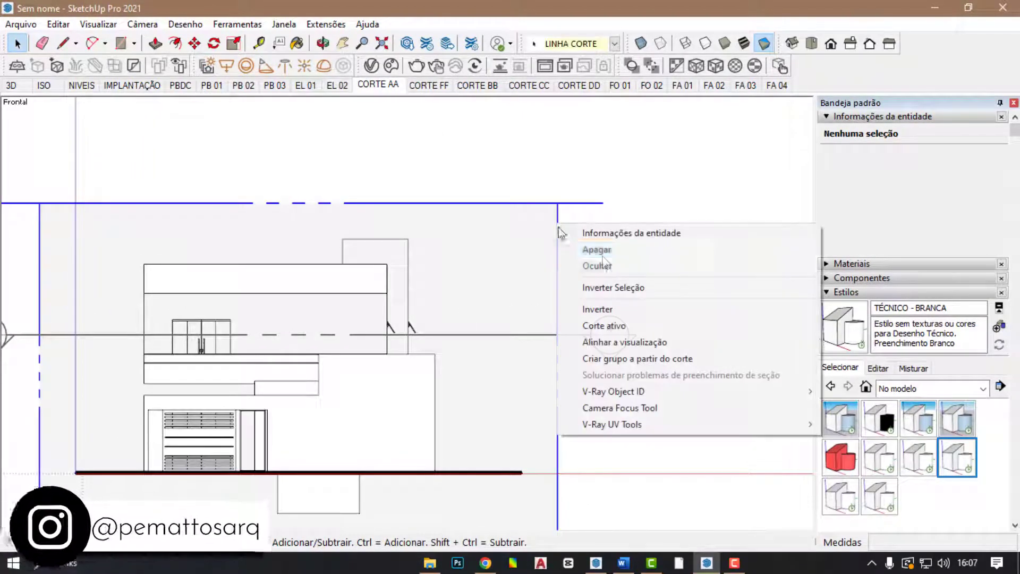
click(571, 264)
right_click(558, 342)
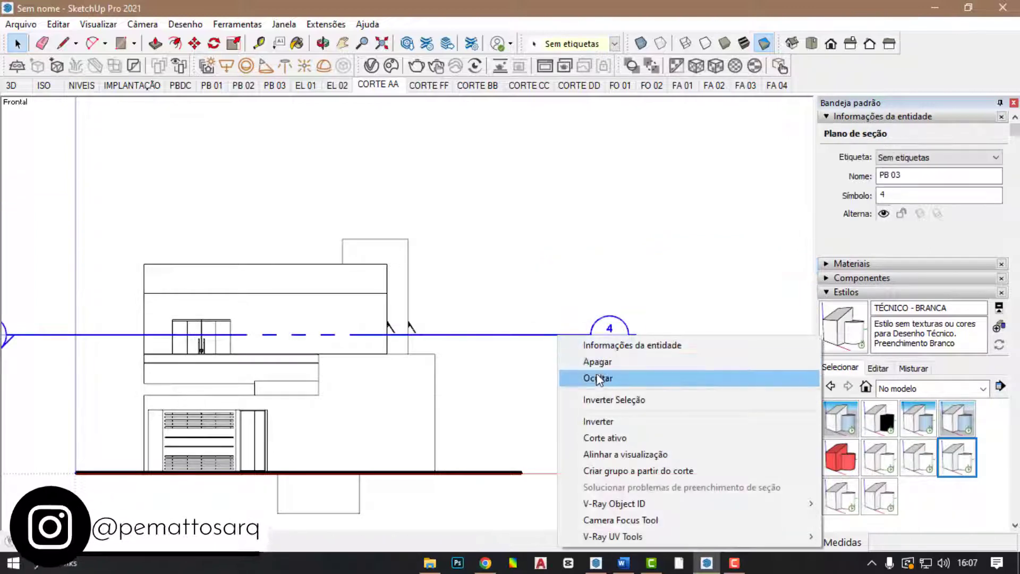
click(589, 381)
right_click(391, 84)
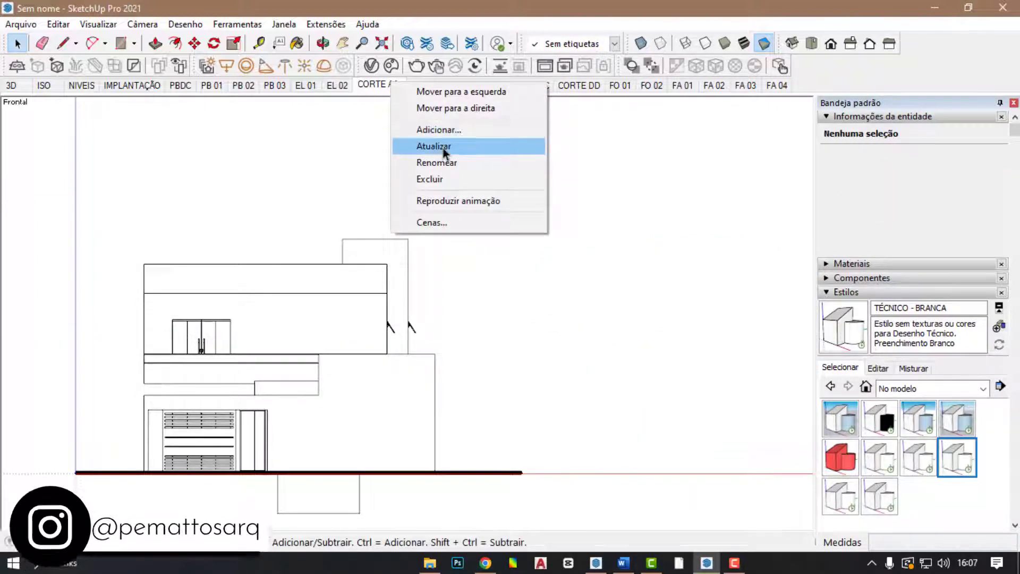
click(440, 146)
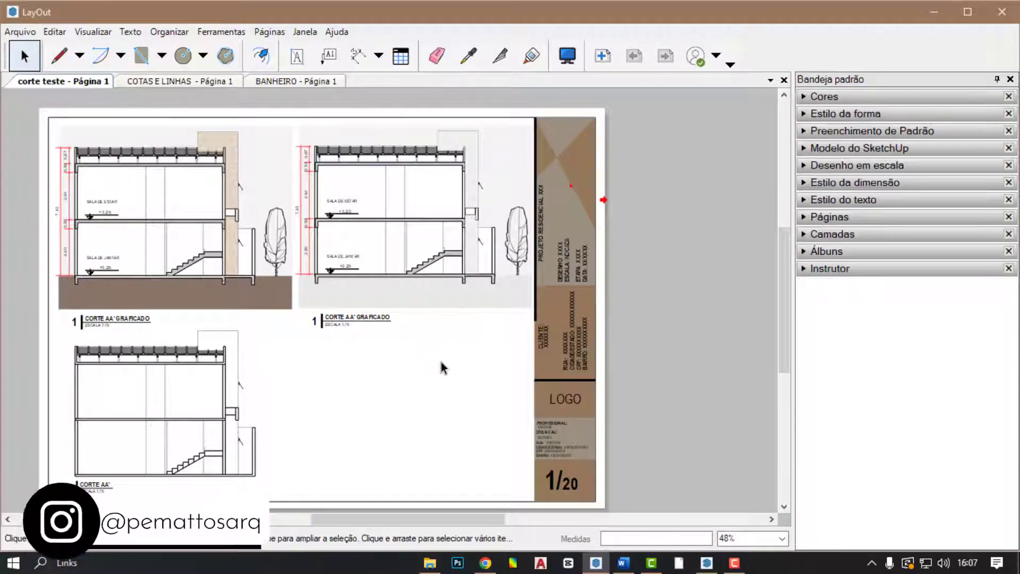
- Examine the title block and the section drawings on the corte teste sheet in LayOut
scroll(559, 359, up, 1)
scroll(371, 260, down, 1)
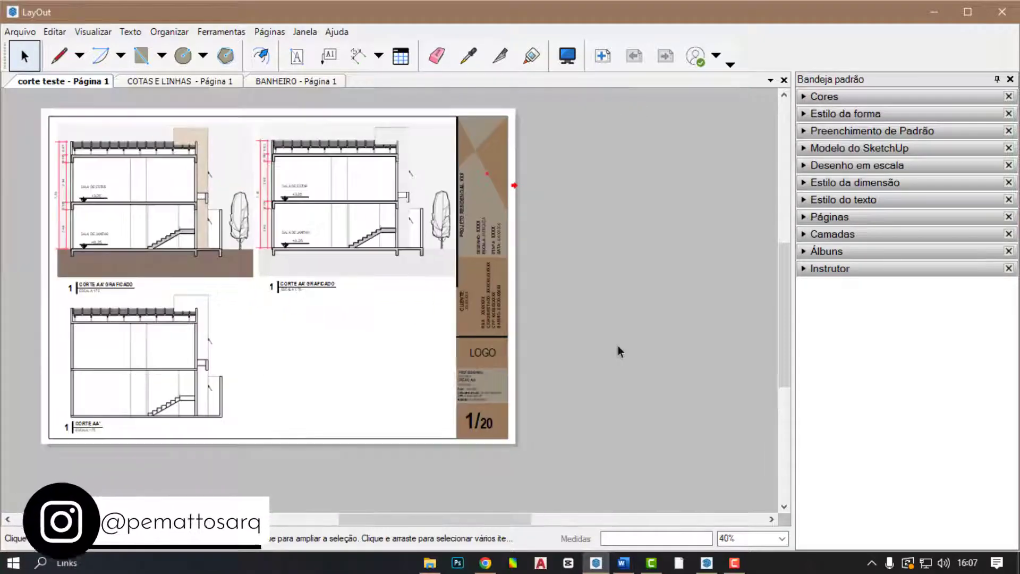
scroll(431, 218, up, 3)
scroll(432, 212, down, 1)
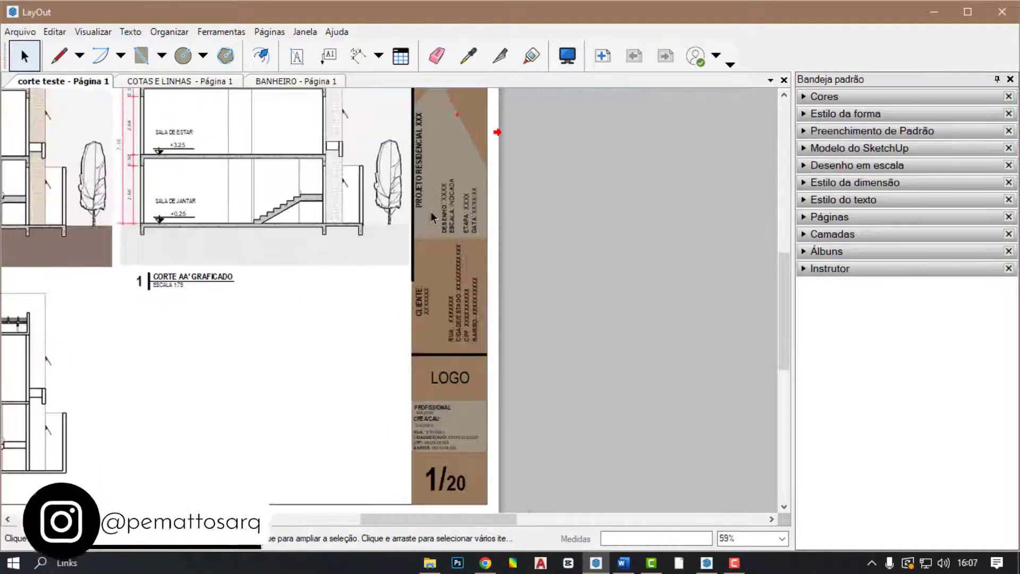
scroll(448, 393, up, 3)
scroll(466, 401, down, 2)
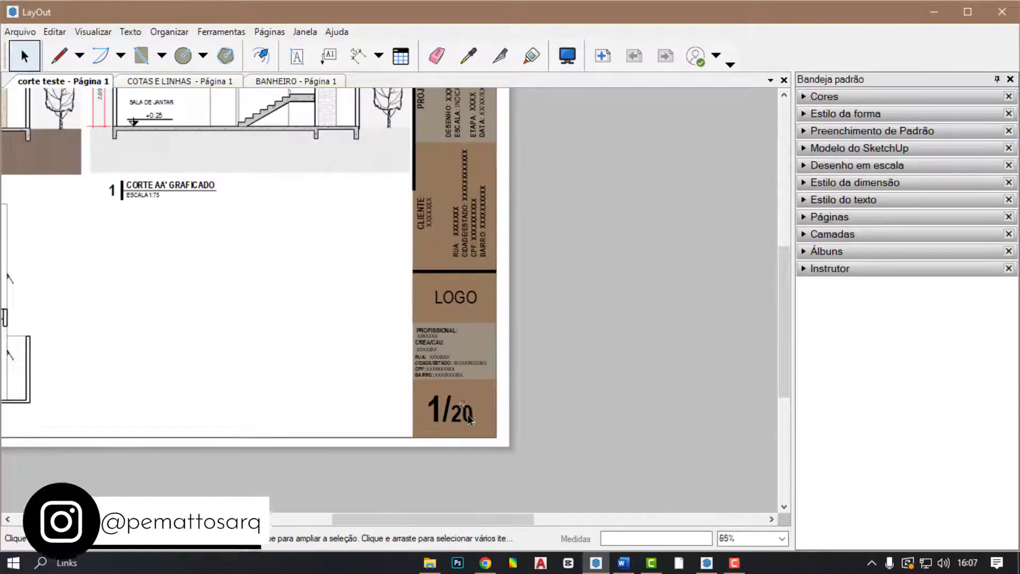
scroll(486, 387, up, 1)
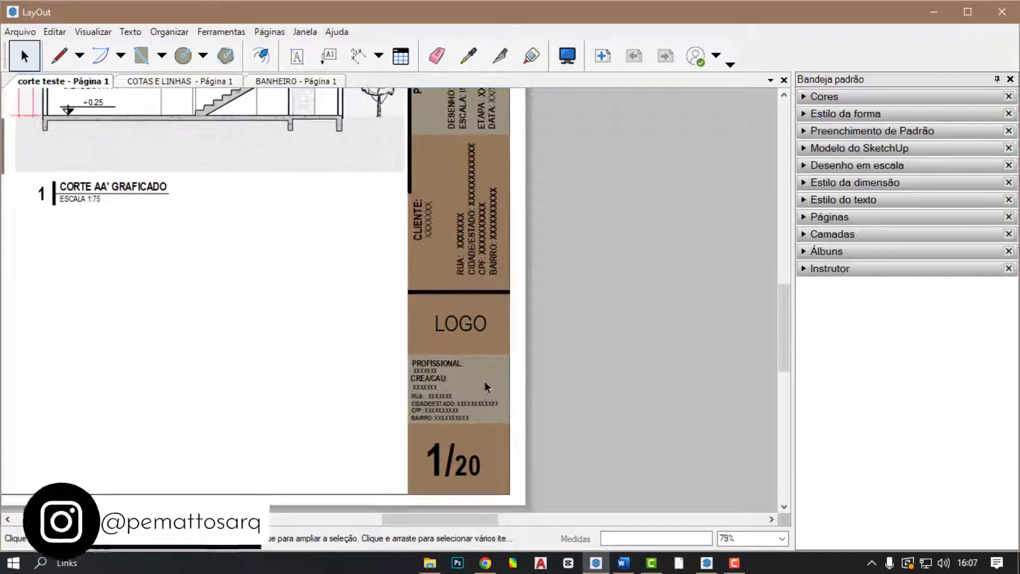
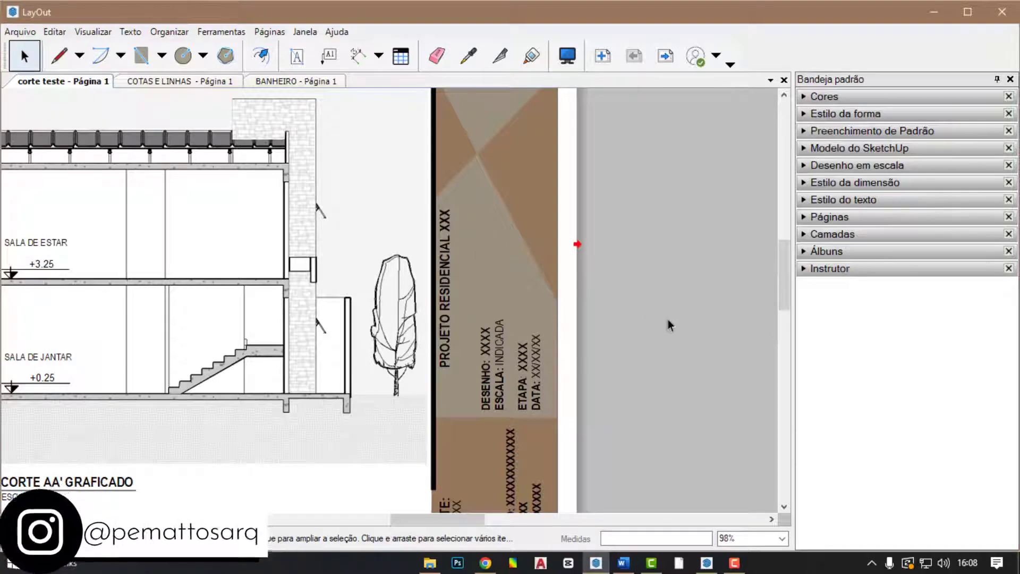
scroll(670, 318, down, 5)
scroll(543, 307, up, 2)
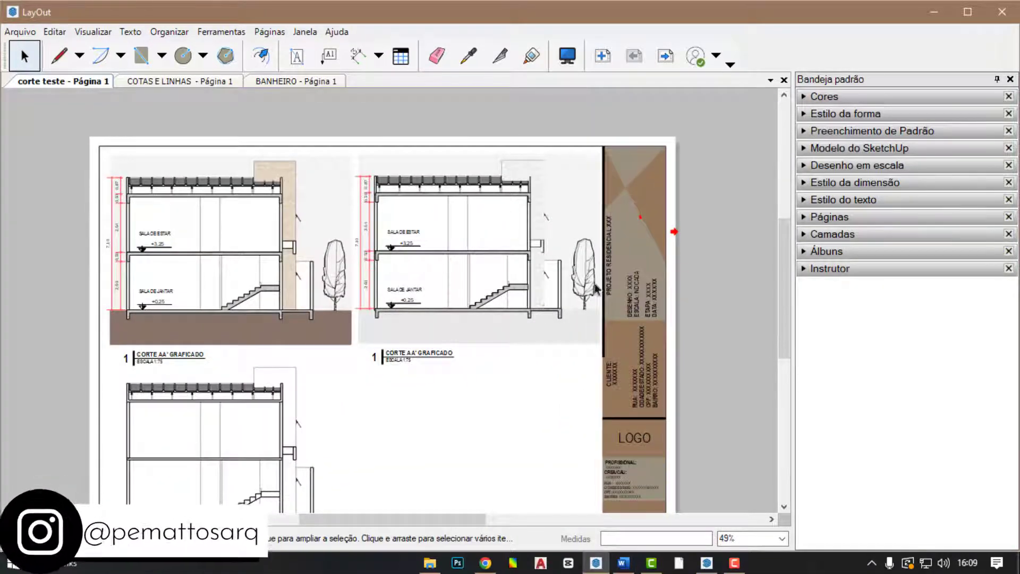
- Move the house viewport of the uncoloured CORTE AA' GRAFICADO drawing into the empty space below its title
scroll(600, 285, up, 5)
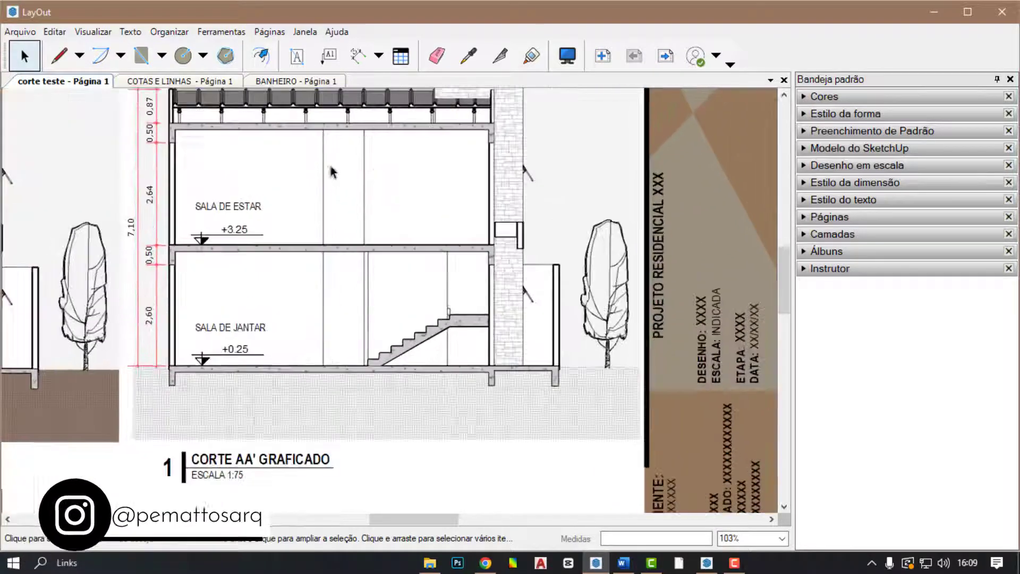
click(350, 192)
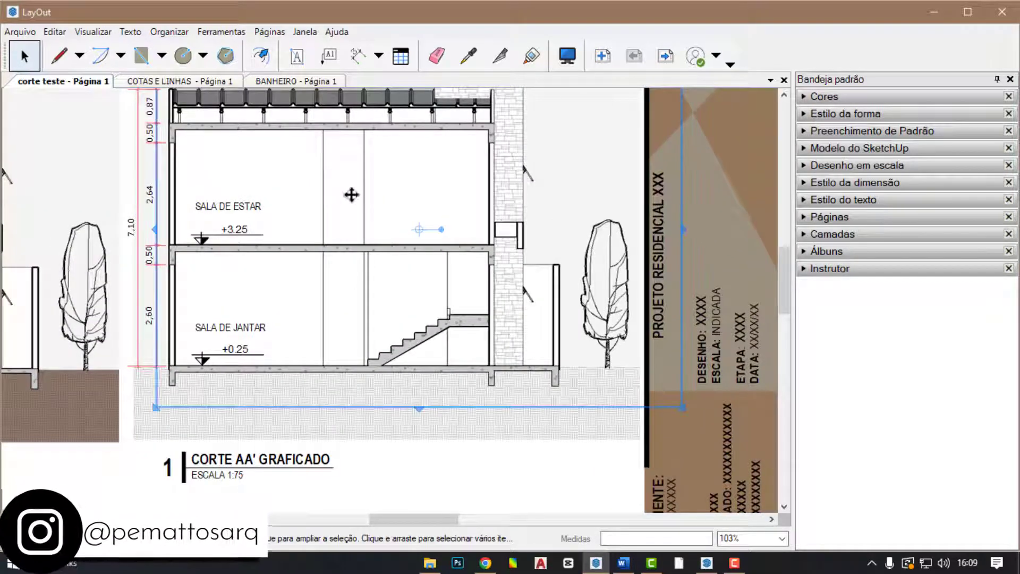
scroll(365, 196, down, 5)
drag(377, 197, 345, 390)
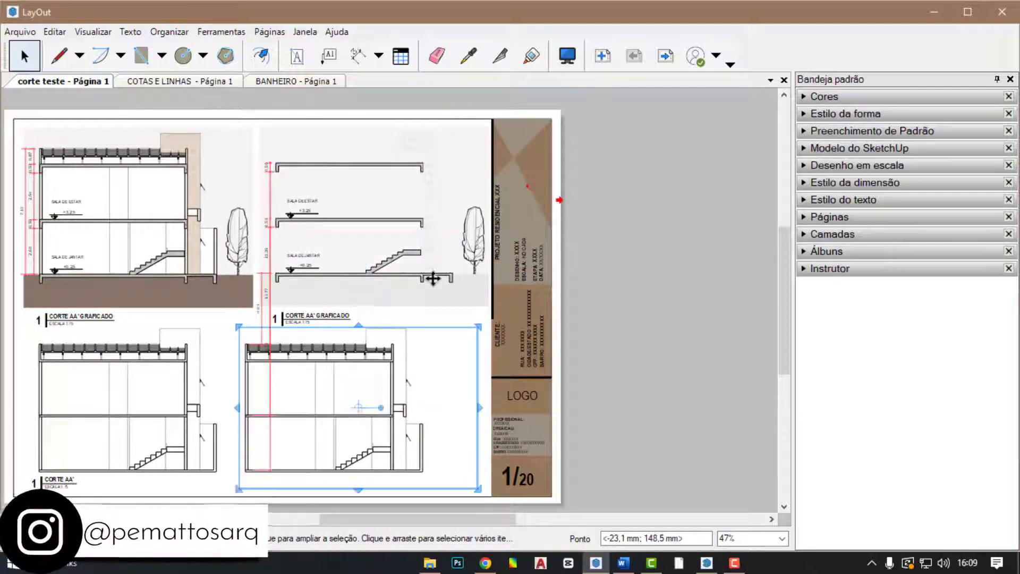
scroll(350, 388, up, 4)
drag(284, 335, 308, 342)
scroll(375, 252, down, 1)
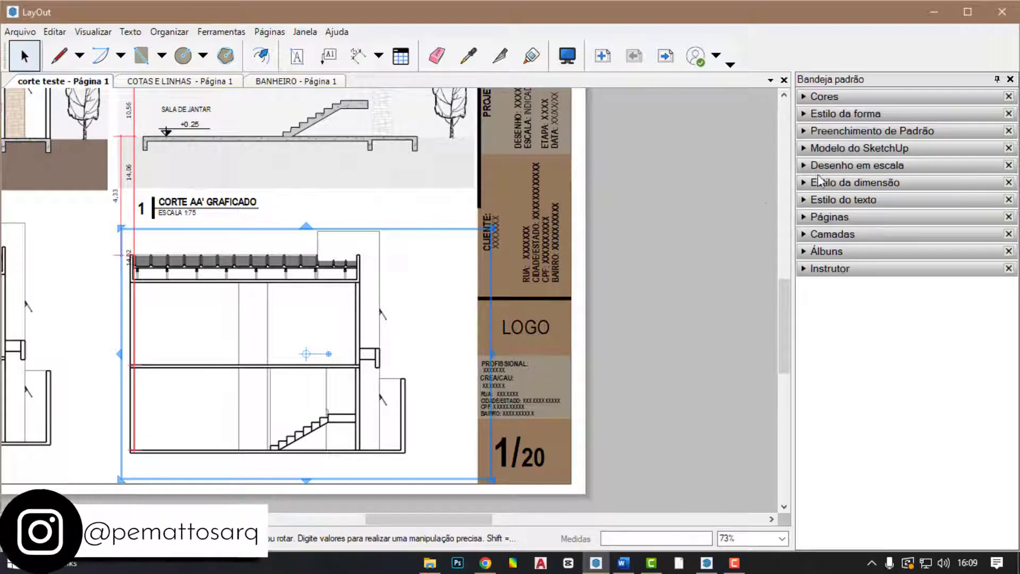
- Examine the SketchUp model settings of the lower CORTE AA viewport, including its scene, scale and available line weights
click(805, 149)
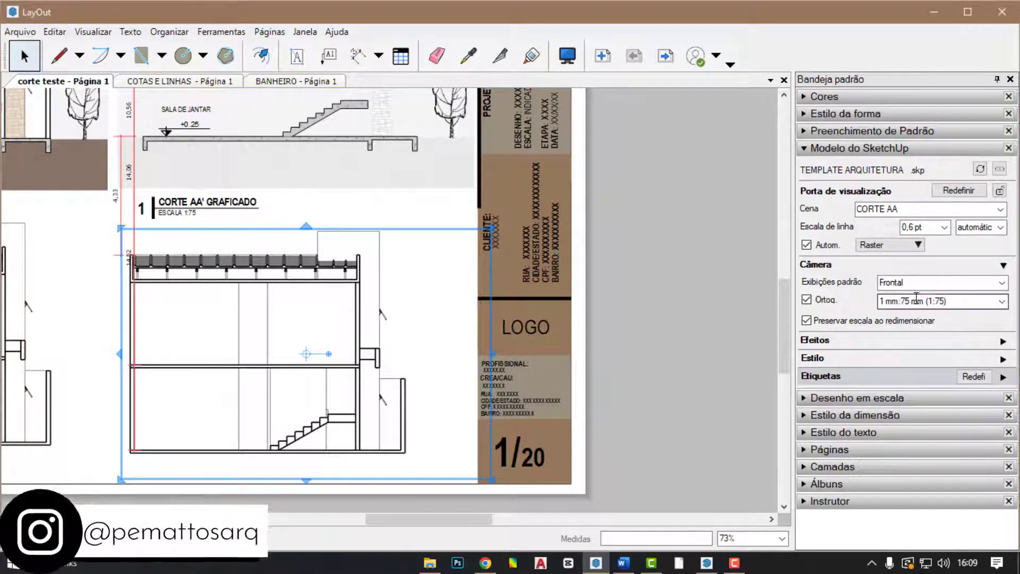
scroll(319, 336, up, 3)
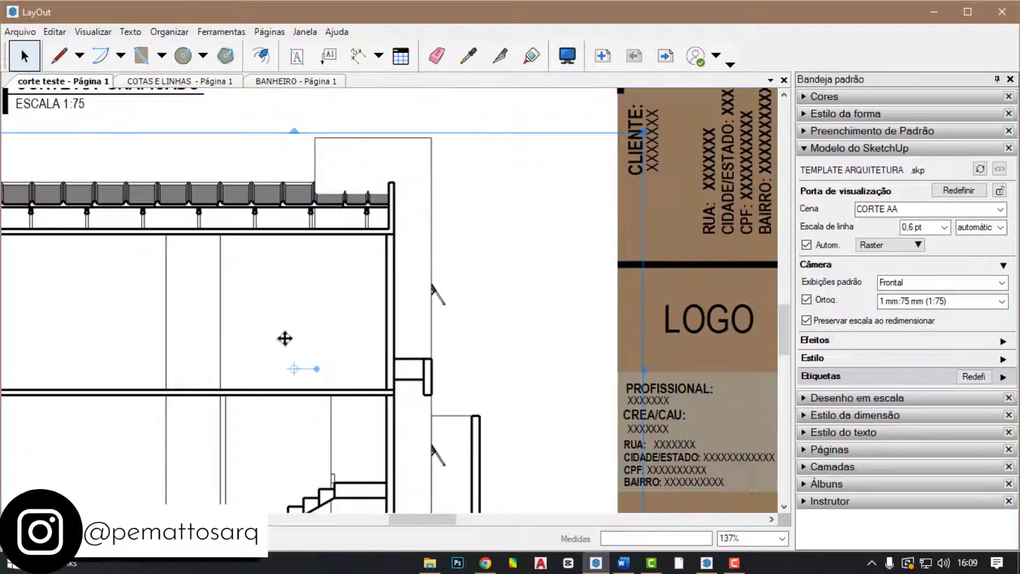
click(944, 226)
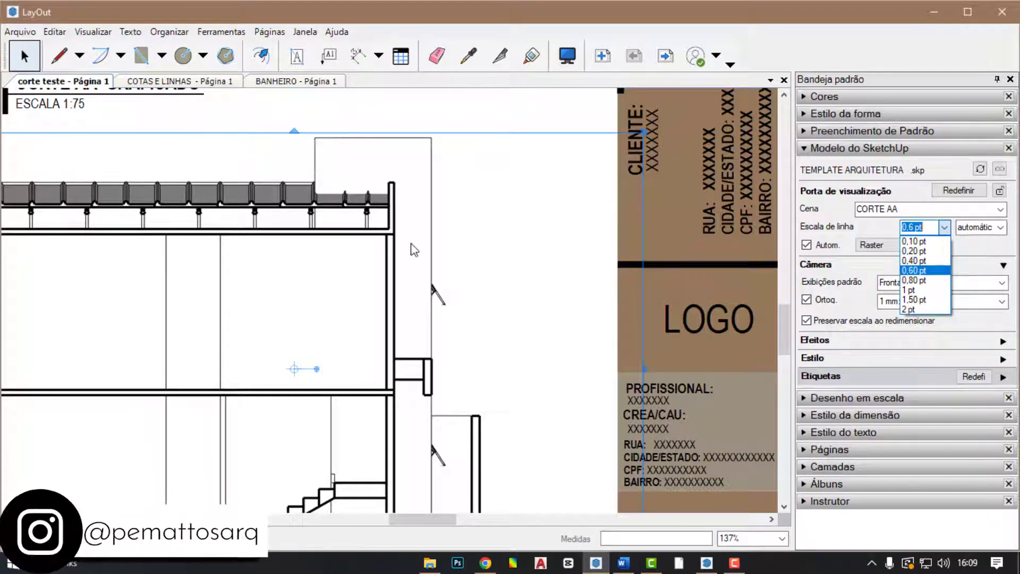
click(459, 127)
scroll(433, 213, down, 3)
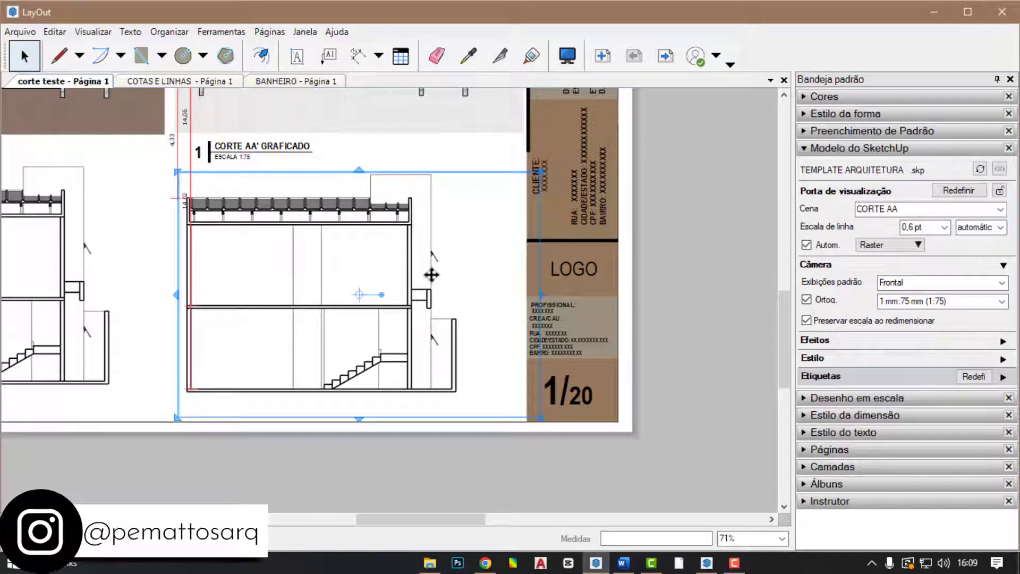
scroll(420, 266, up, 2)
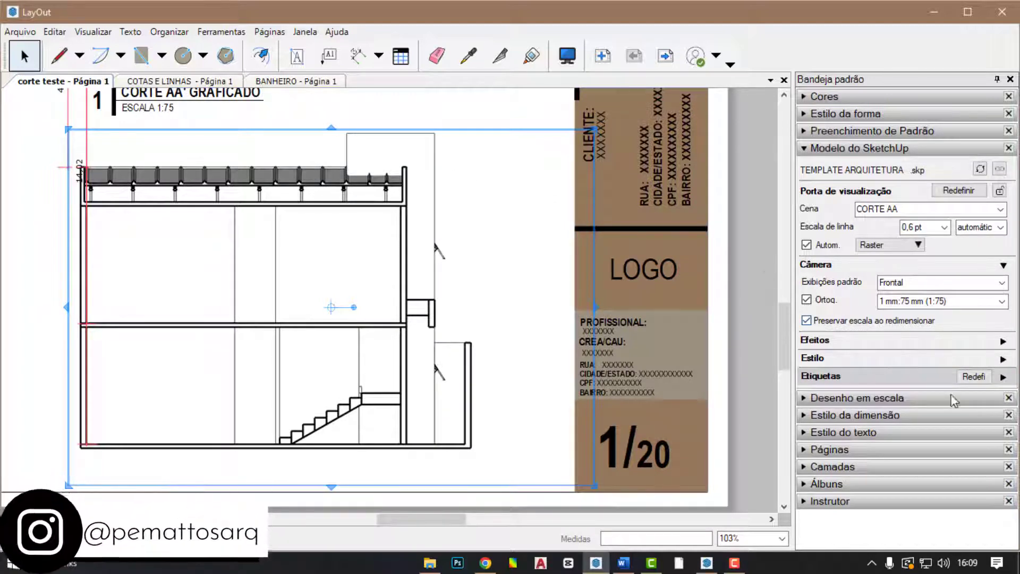
- Examine the viewport's tag list and the line style options of the ELEMENTOS tag without changing them
click(1007, 378)
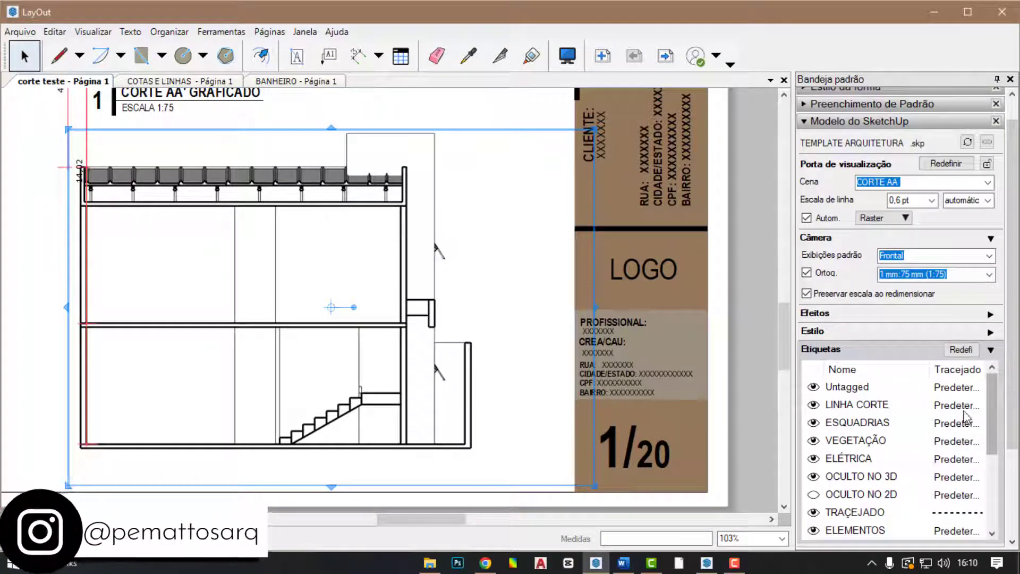
scroll(967, 420, down, 2)
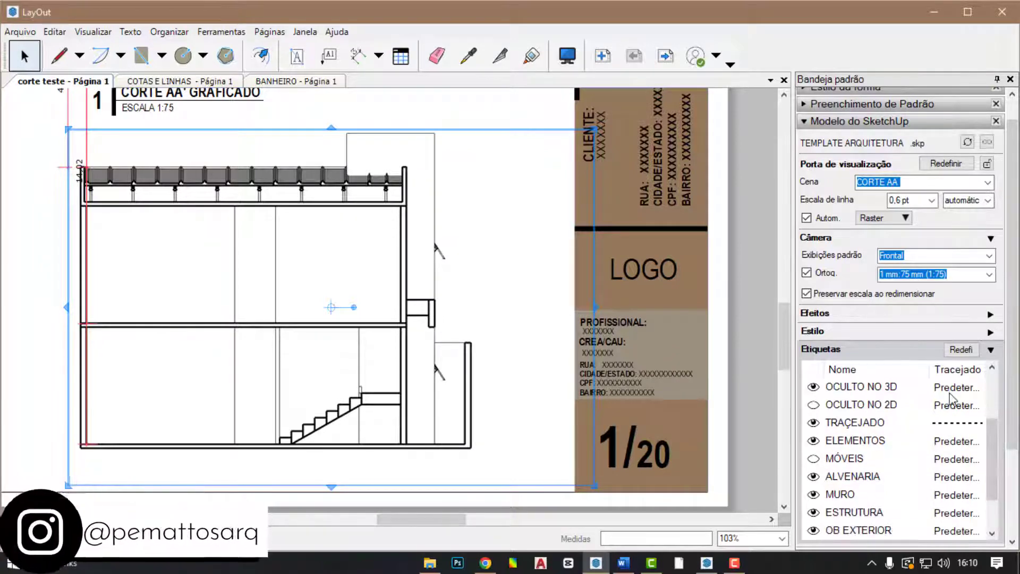
click(956, 441)
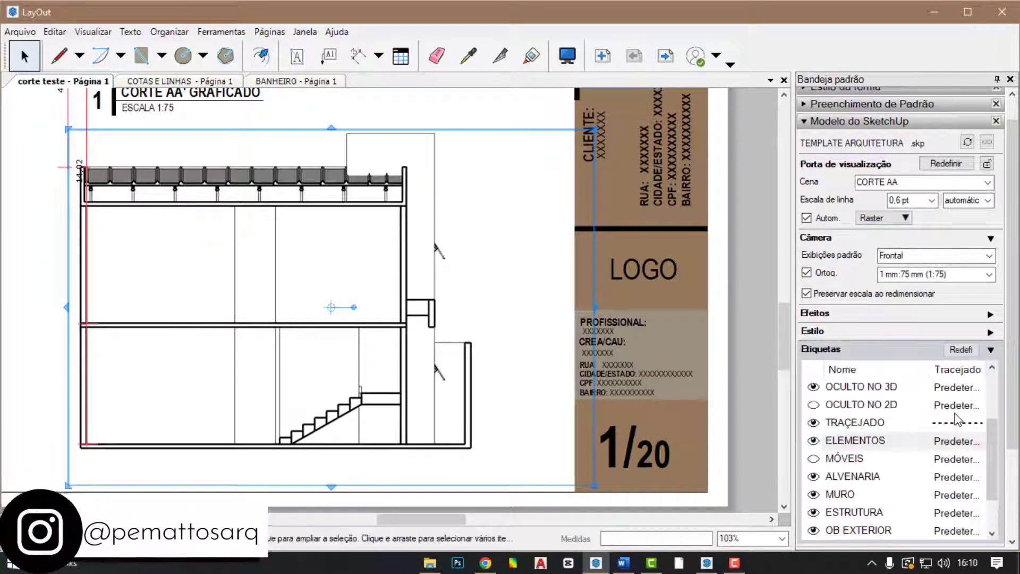
click(948, 441)
click(949, 443)
click(947, 441)
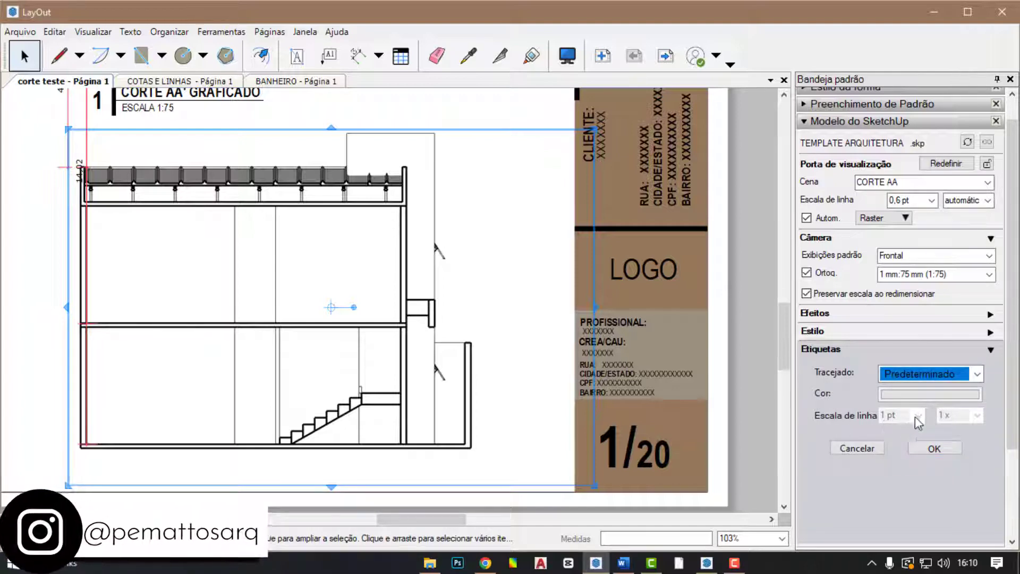
click(863, 449)
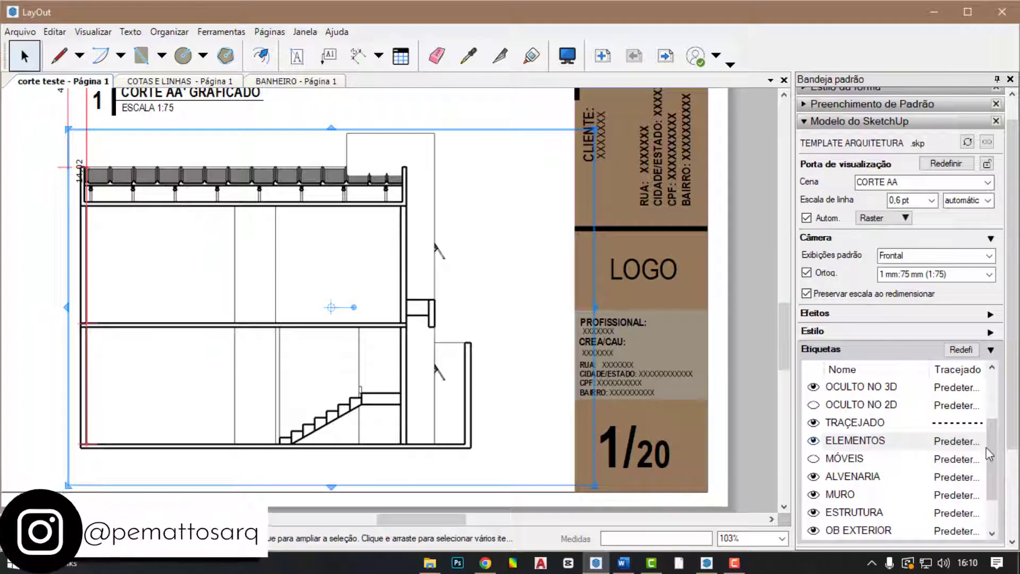
drag(989, 453, 989, 496)
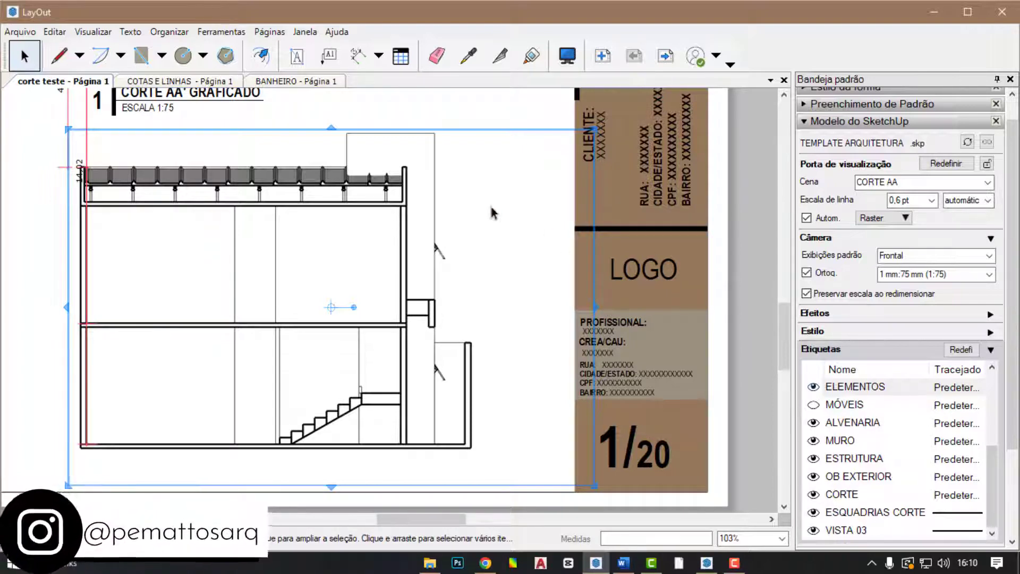
- Set the line scale of the moved CORTE AA viewport to 0,4 pt
scroll(372, 214, up, 10)
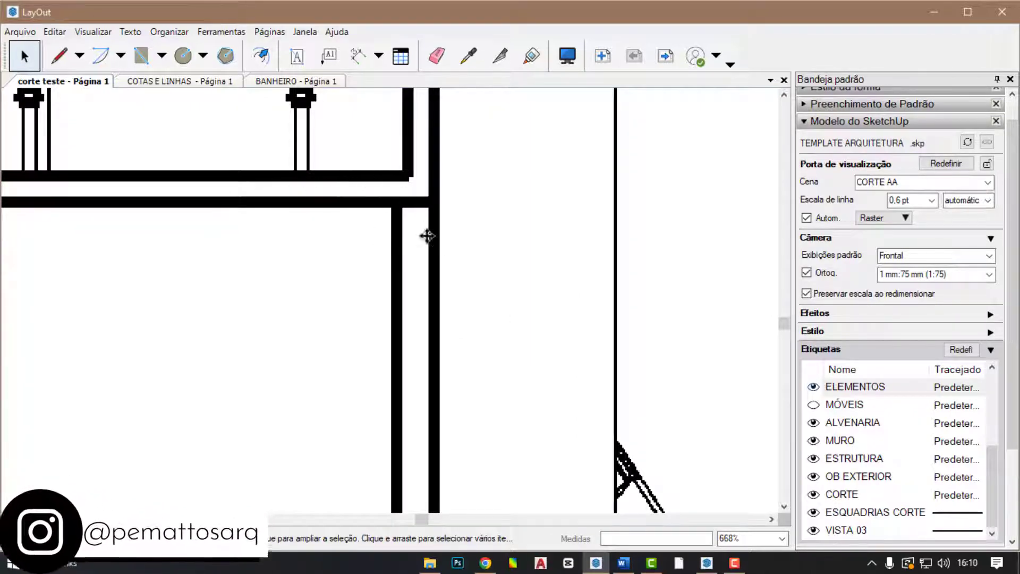
scroll(427, 235, down, 6)
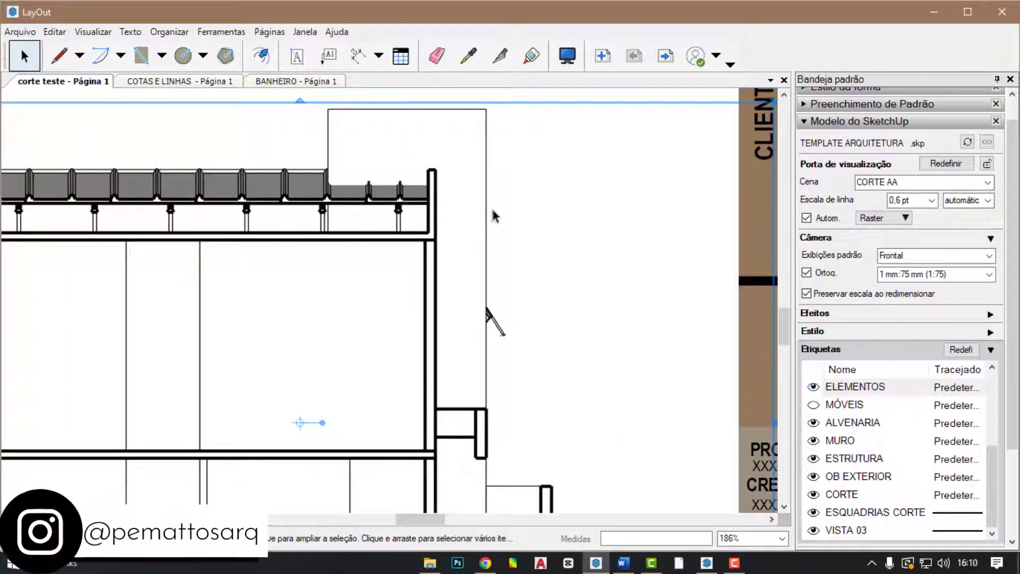
scroll(486, 207, down, 3)
click(931, 200)
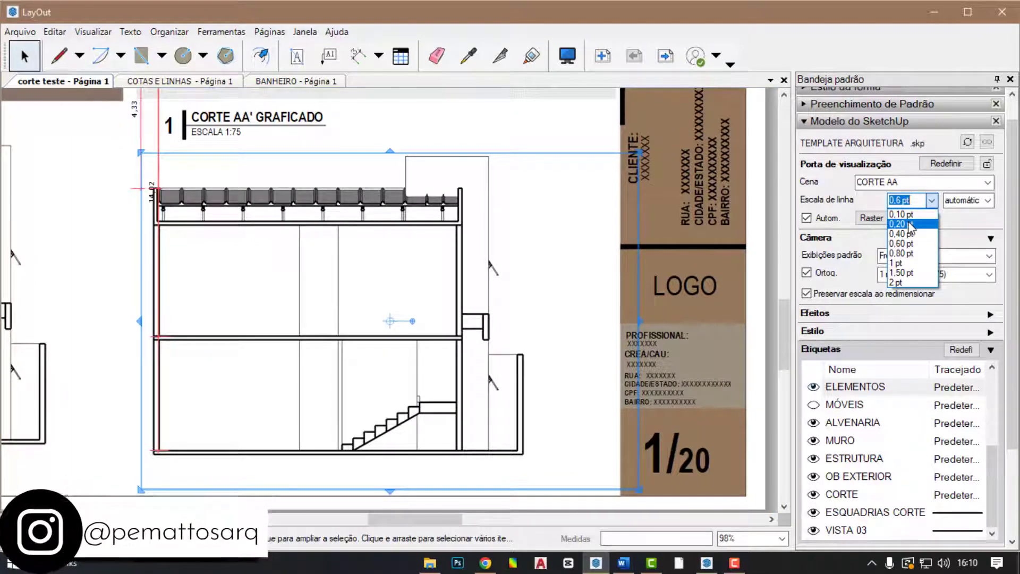
click(909, 233)
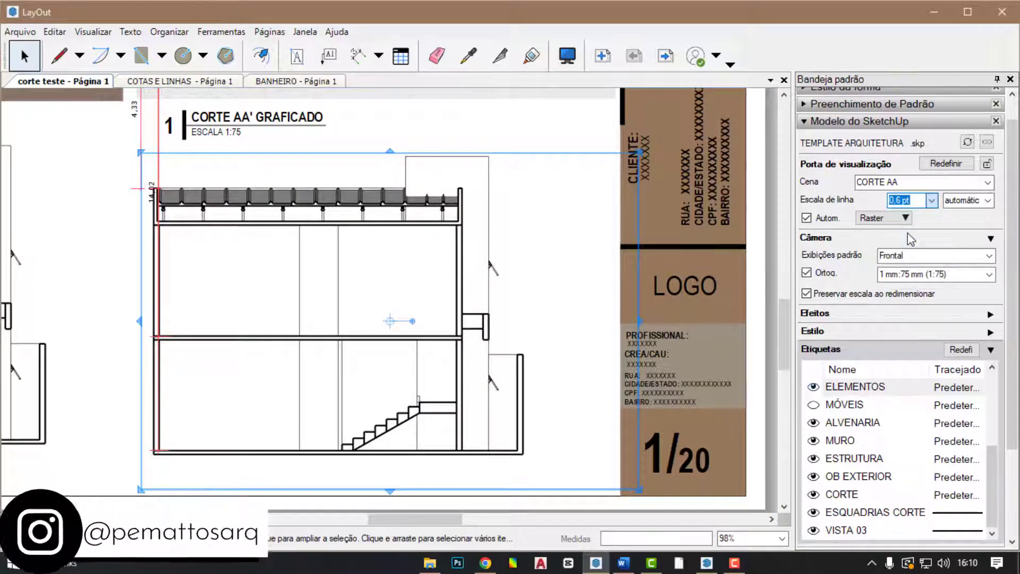
scroll(380, 215, up, 3)
- Draw a rectangle over the slab beneath the roof of the lower CORTE AA section, spanning between the walls' outer faces
key(r)
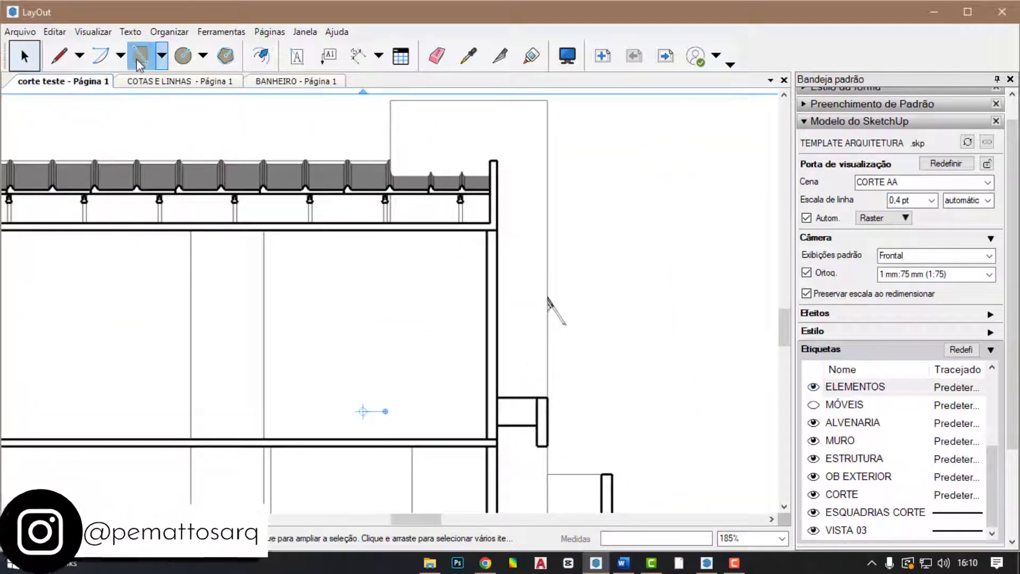
scroll(471, 212, down, 2)
scroll(83, 218, up, 2)
scroll(71, 226, up, 1)
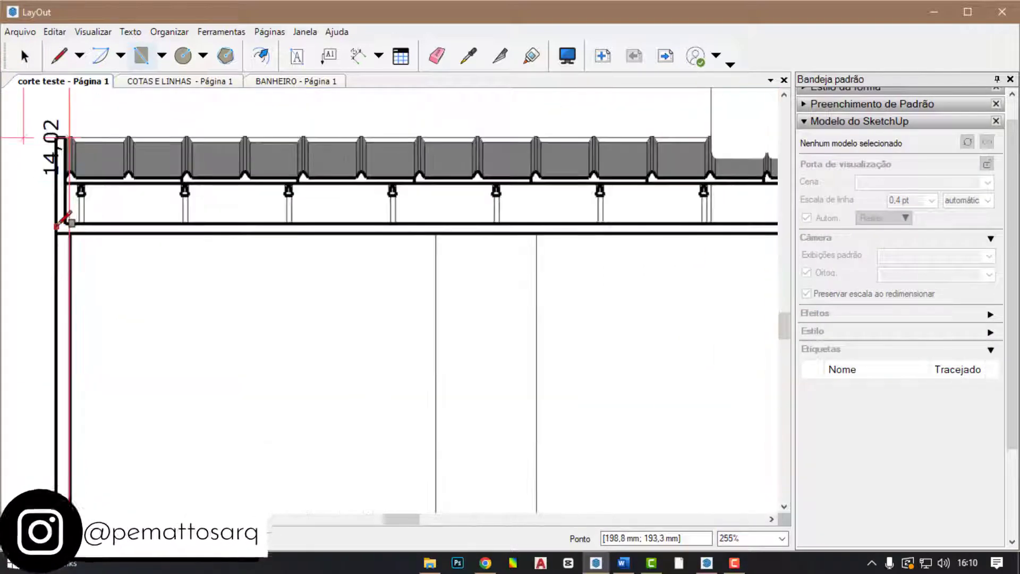
click(58, 223)
scroll(26, 257, down, 1)
scroll(613, 247, up, 3)
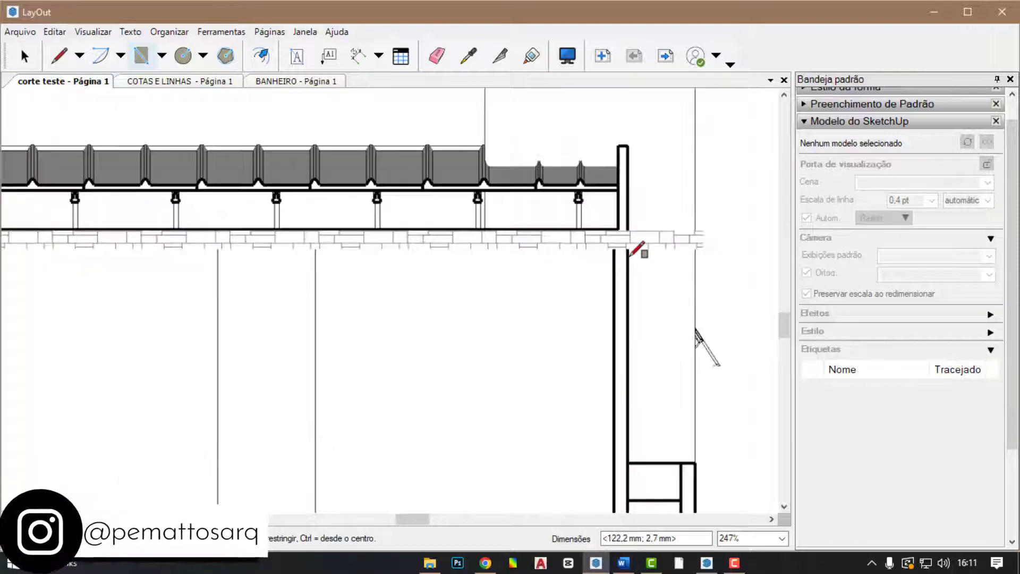
click(625, 246)
key(space)
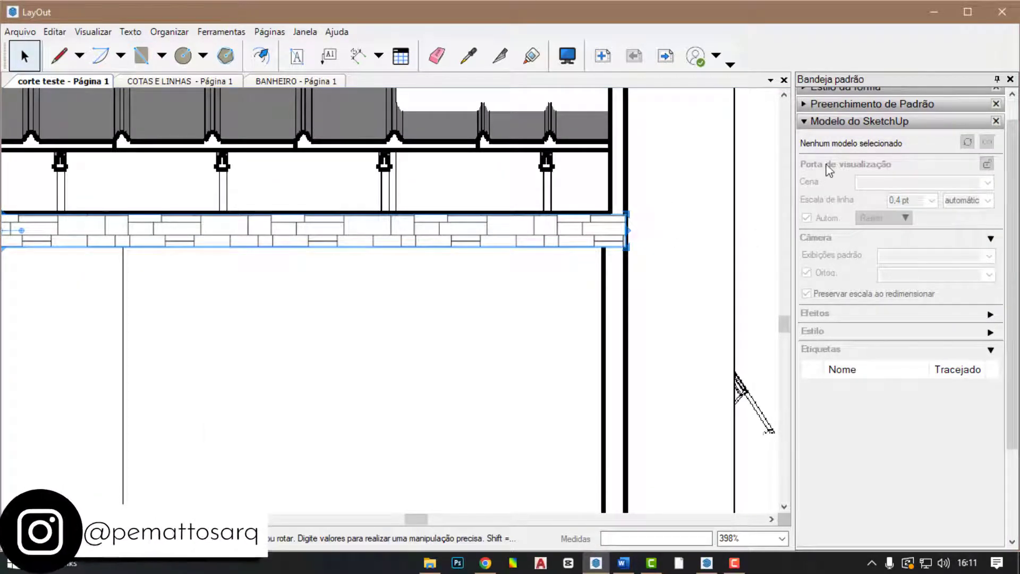
- Open the GRAFICAÇÃO - ESTRUTURA document, examine its slab and covered-floor pieces, and return to the corte teste sheet
scroll(552, 271, down, 3)
scroll(510, 271, down, 3)
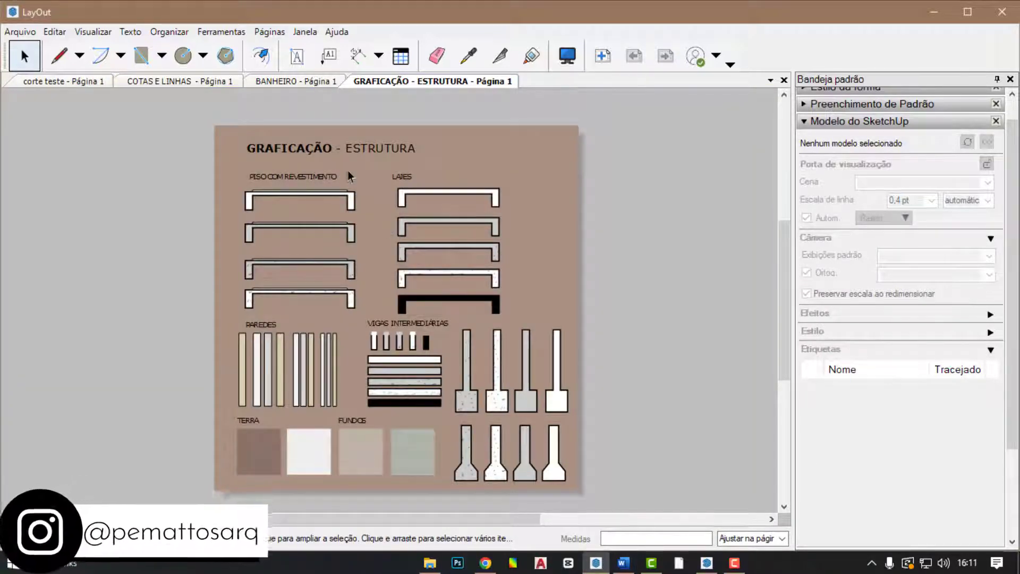
scroll(349, 175, up, 3)
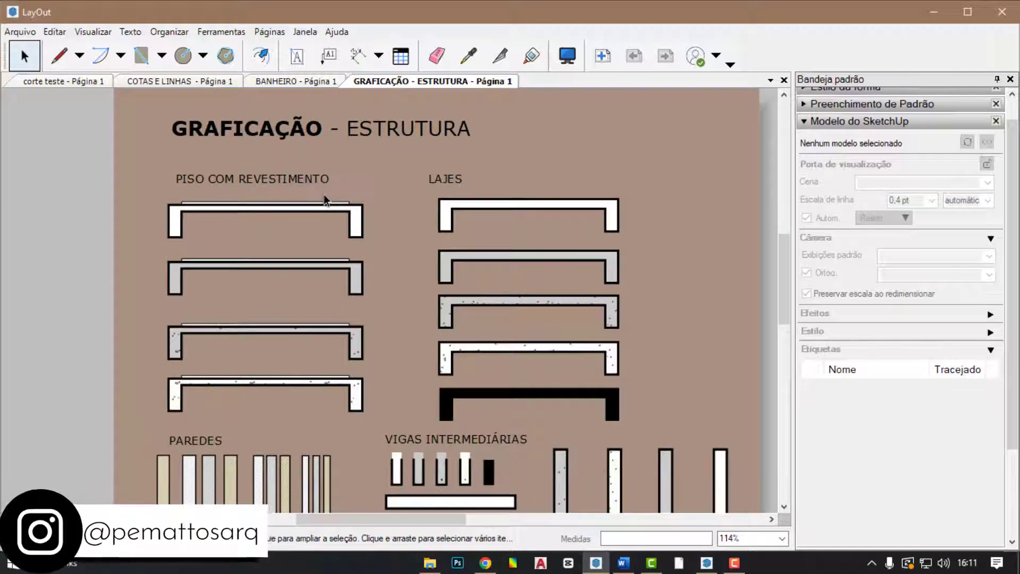
scroll(234, 265, up, 5)
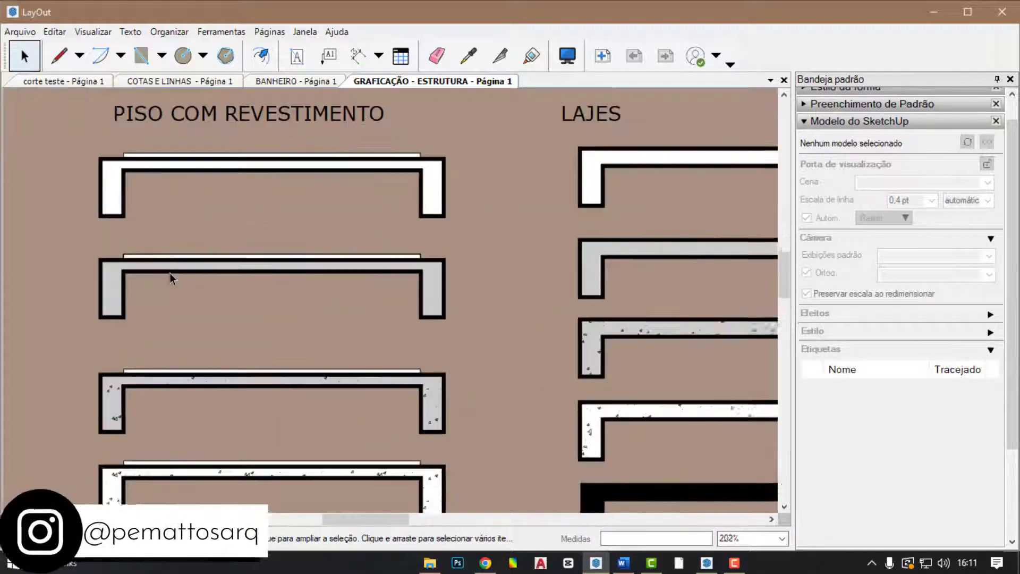
click(177, 260)
scroll(255, 287, down, 4)
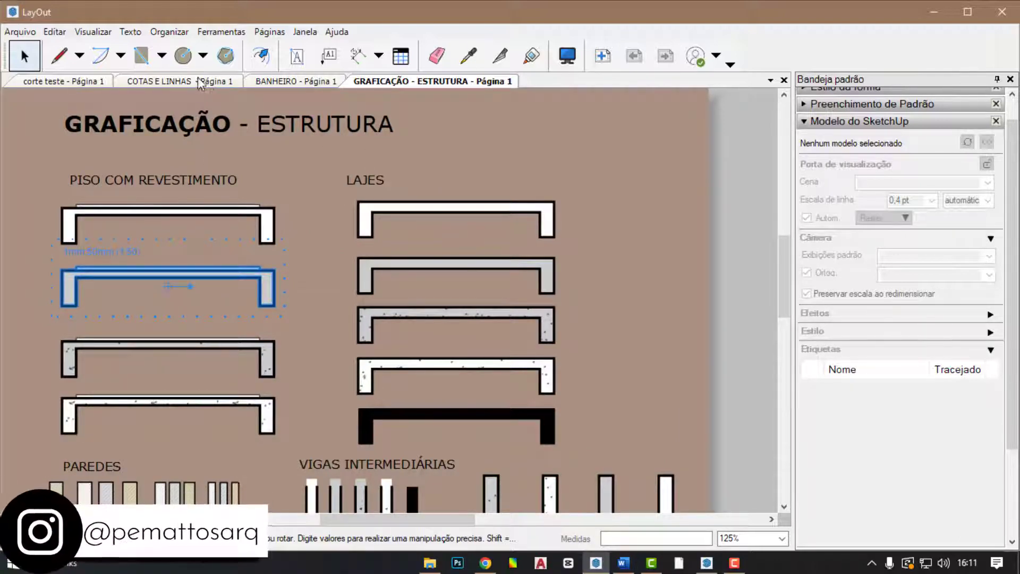
click(181, 80)
click(278, 81)
click(62, 81)
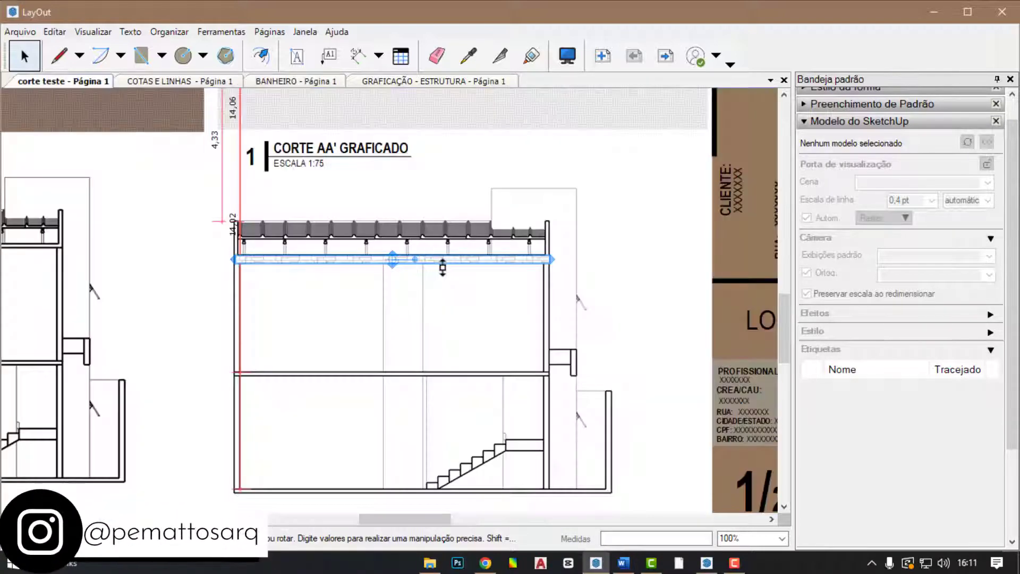
- Set the line scale of the coloured CORTE AA' GRAFICADO section viewport to 0,1 pt and inspect its slab outlines
scroll(505, 318, down, 4)
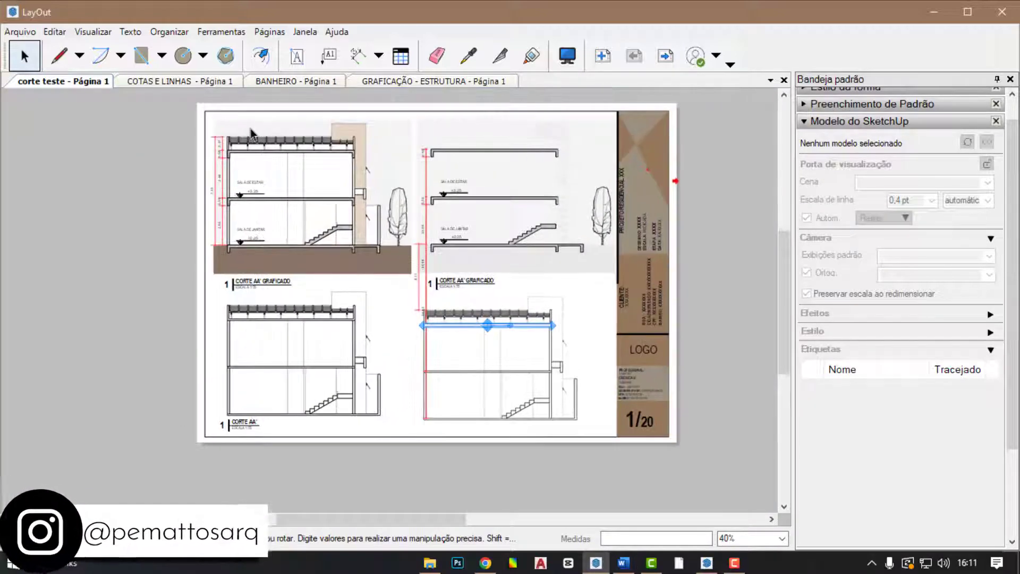
scroll(175, 123, up, 5)
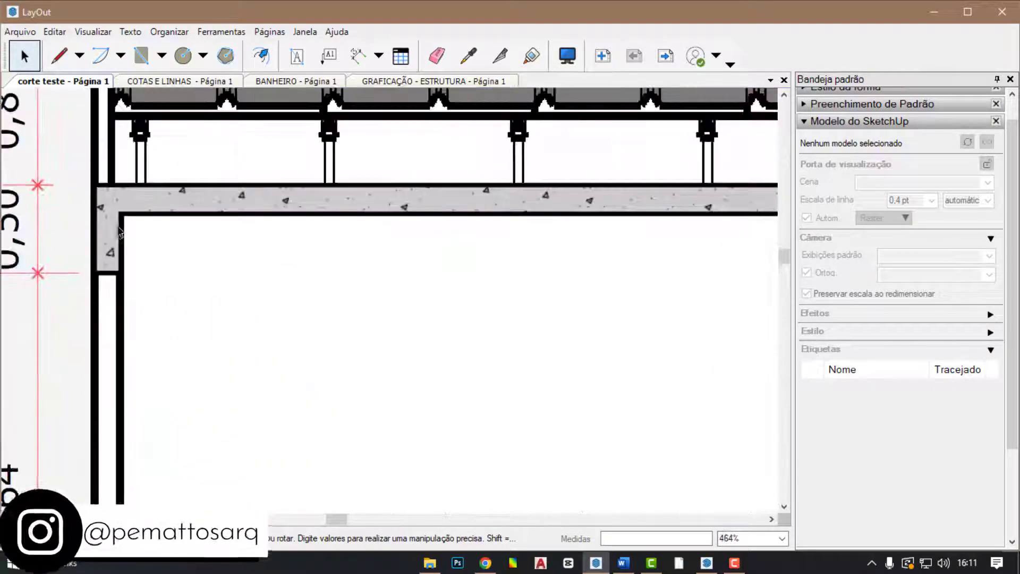
scroll(142, 289, up, 2)
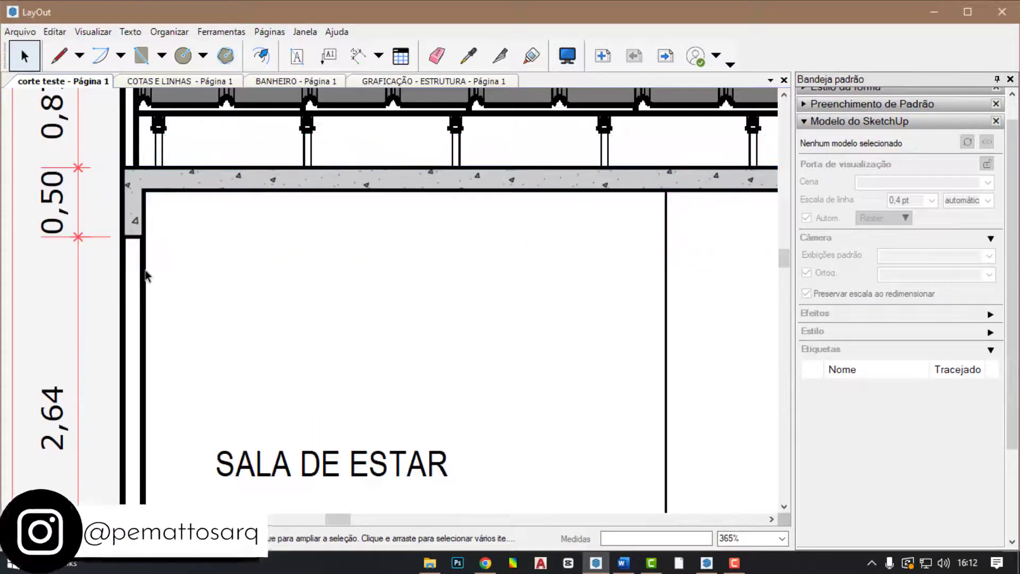
click(144, 273)
scroll(211, 252, down, 3)
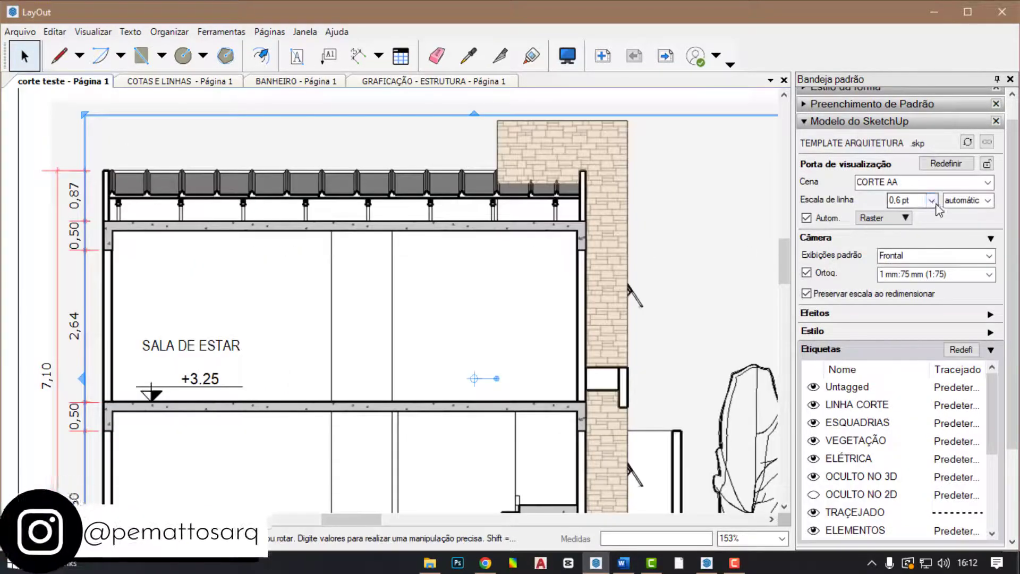
click(933, 202)
click(912, 215)
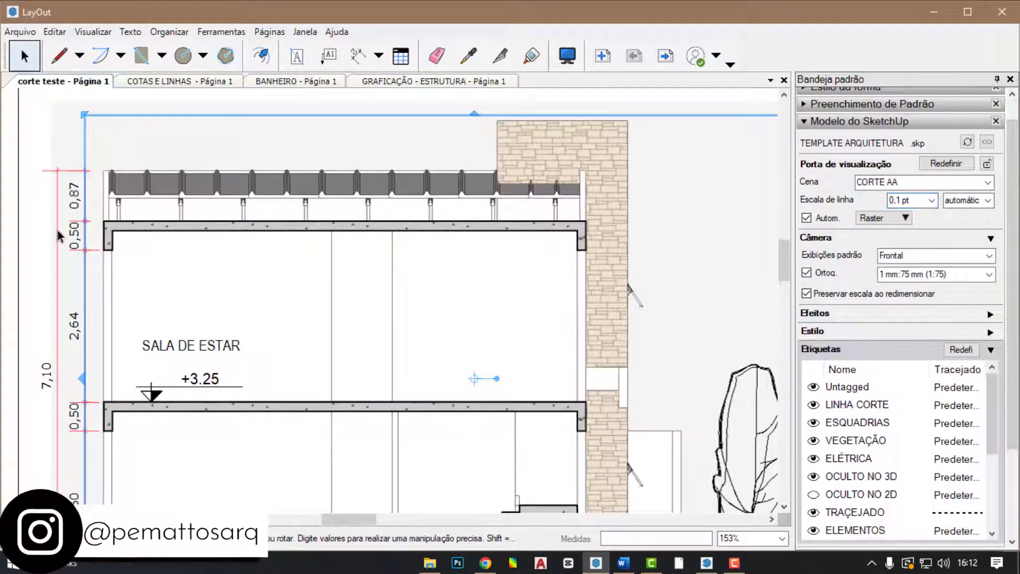
scroll(105, 233, up, 10)
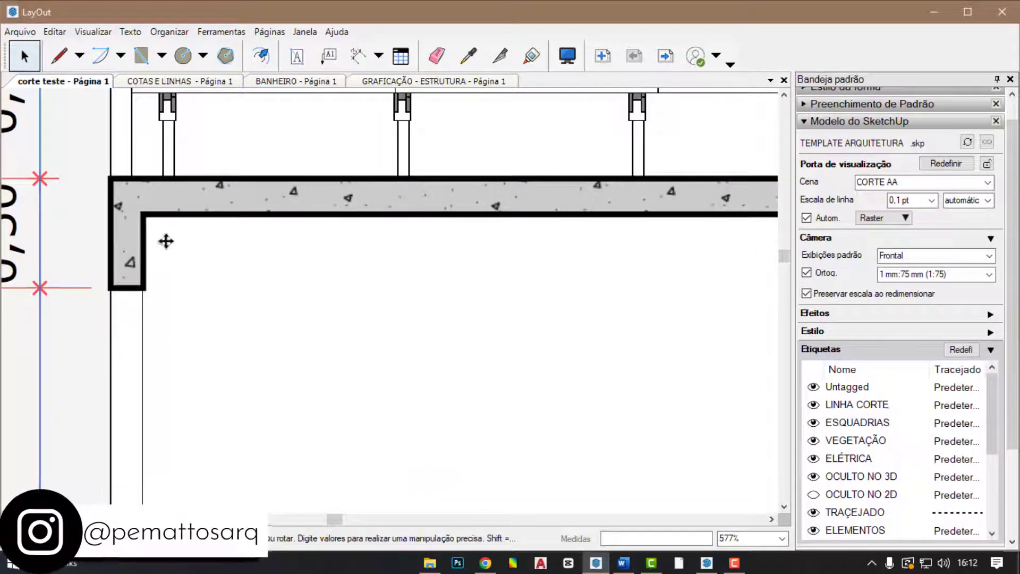
scroll(149, 262, down, 3)
scroll(148, 261, down, 5)
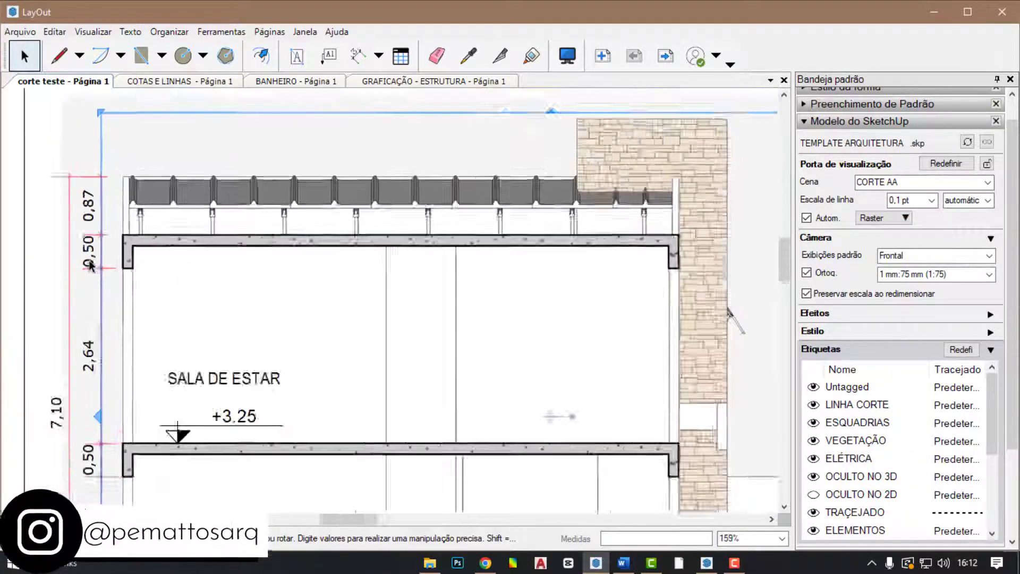
- Review the structural pieces in GRAFICAÇÃO - ESTRUTURA again and return to the uncoloured drawing on the corte teste sheet
click(427, 81)
scroll(366, 187, down, 2)
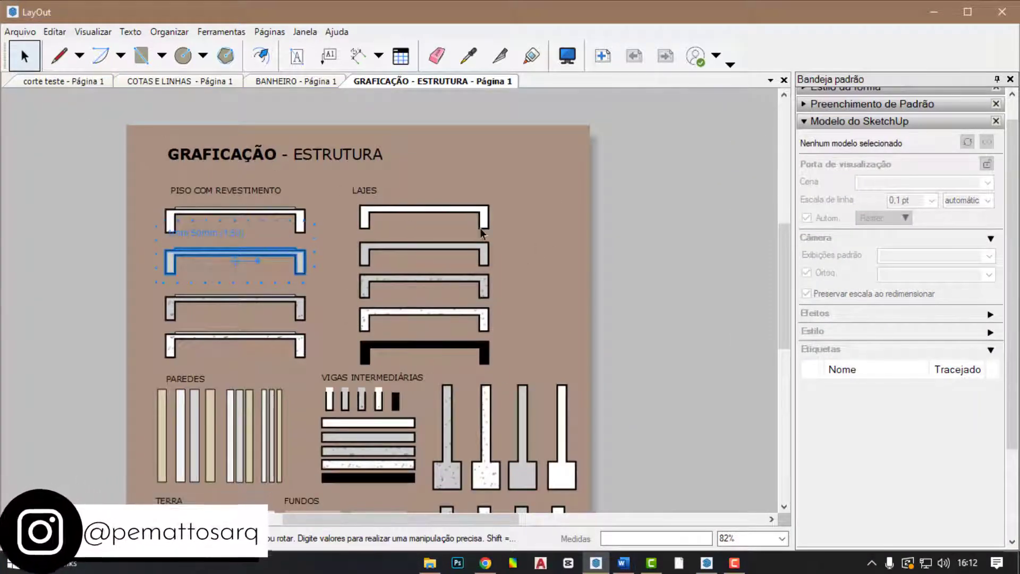
scroll(481, 232, down, 1)
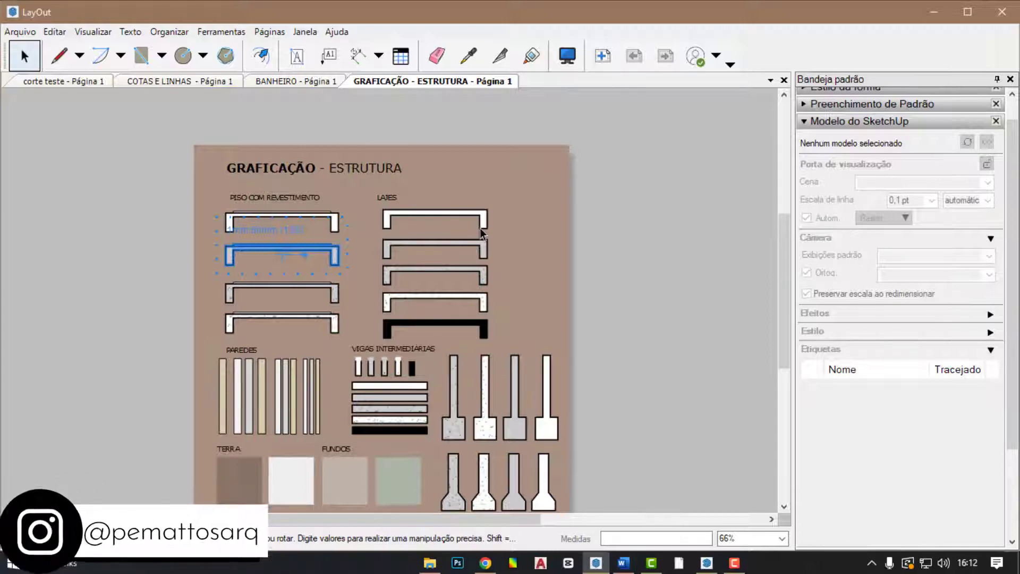
click(79, 81)
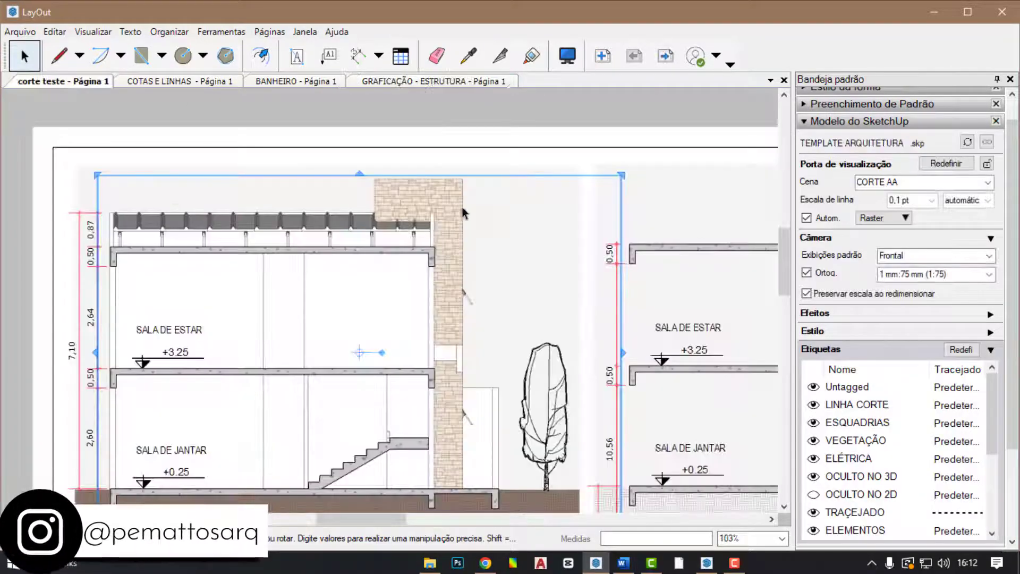
scroll(253, 194, down, 4)
click(557, 250)
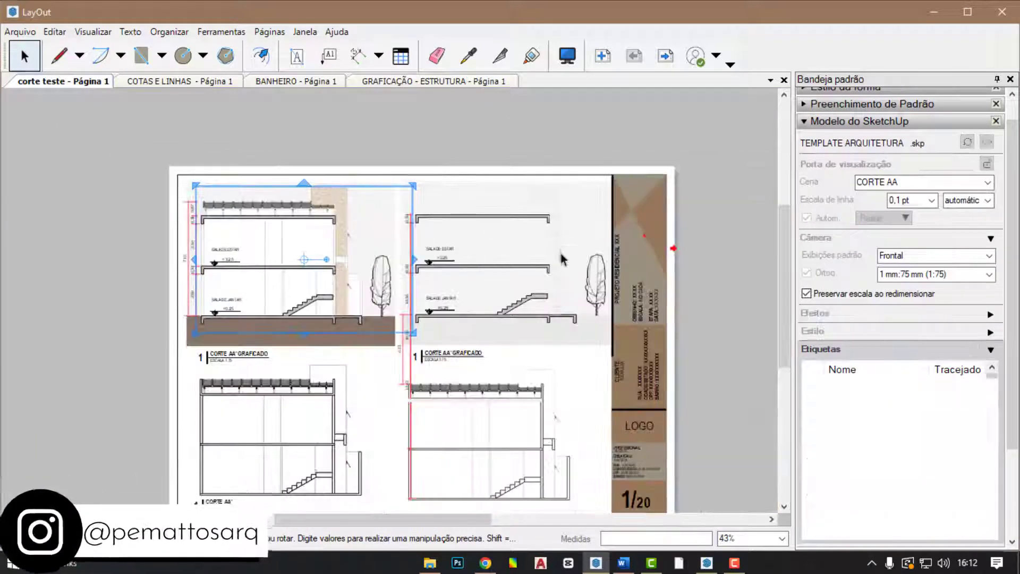
- Delete the grouped duplicate of the CORTE AA' GRAFICADO section beside the title block of the corte teste sheet
click(518, 265)
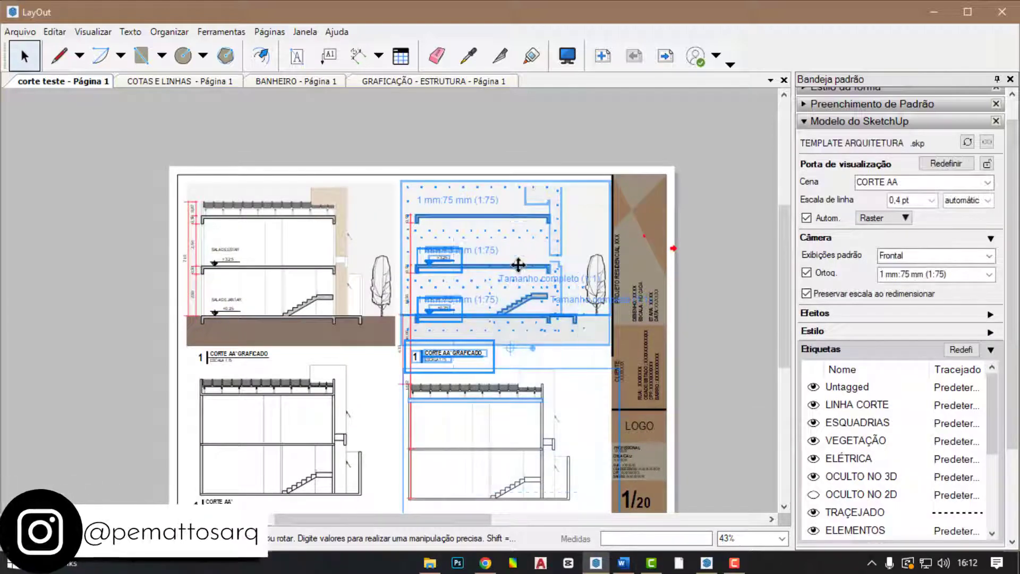
key(Delete)
scroll(557, 229, up, 5)
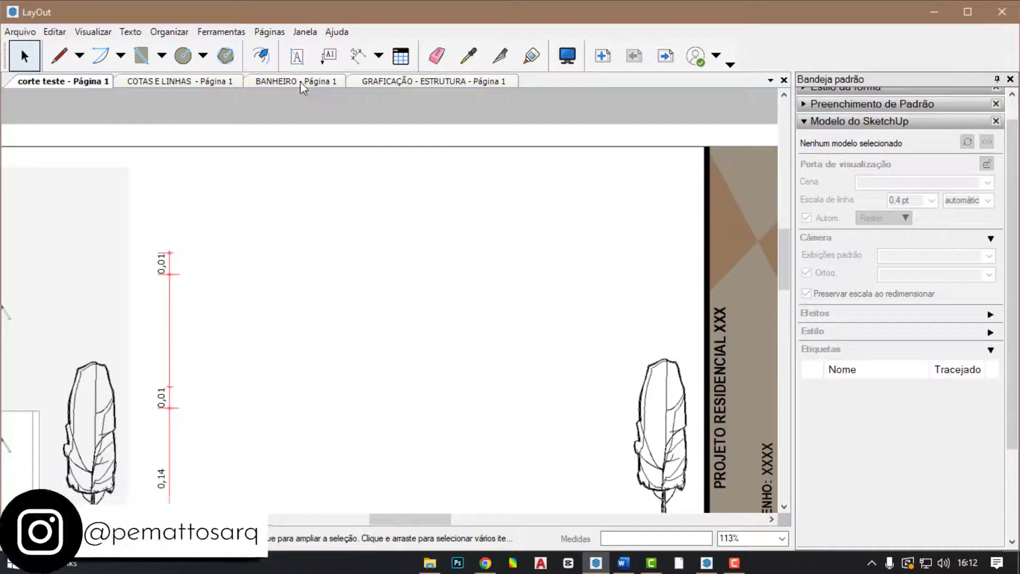
- Copy the square three-hole washbasin from the BANHEIRO document onto the corte teste sheet and collapse the SketchUp model settings
click(308, 81)
scroll(319, 91, up, 3)
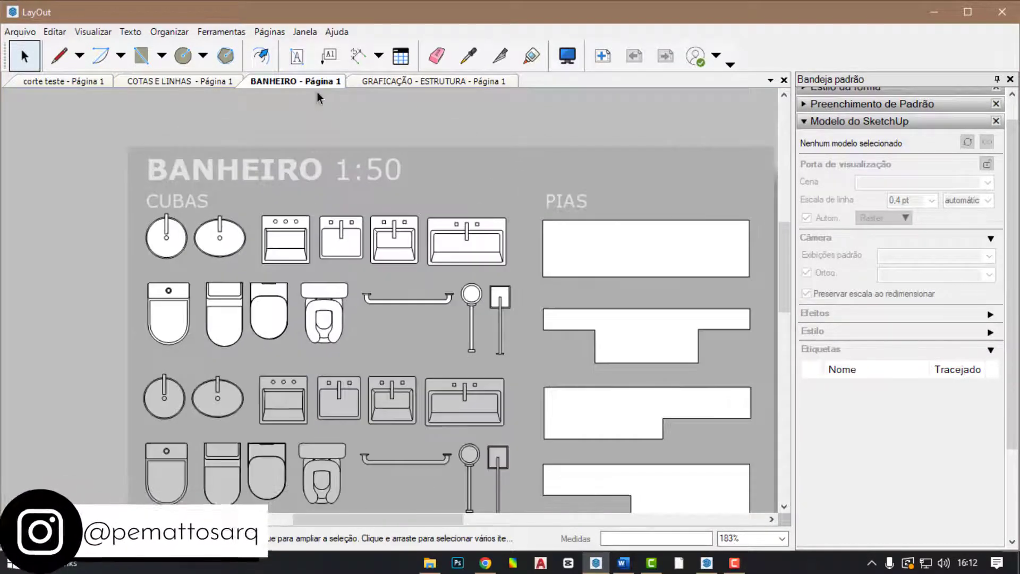
click(298, 238)
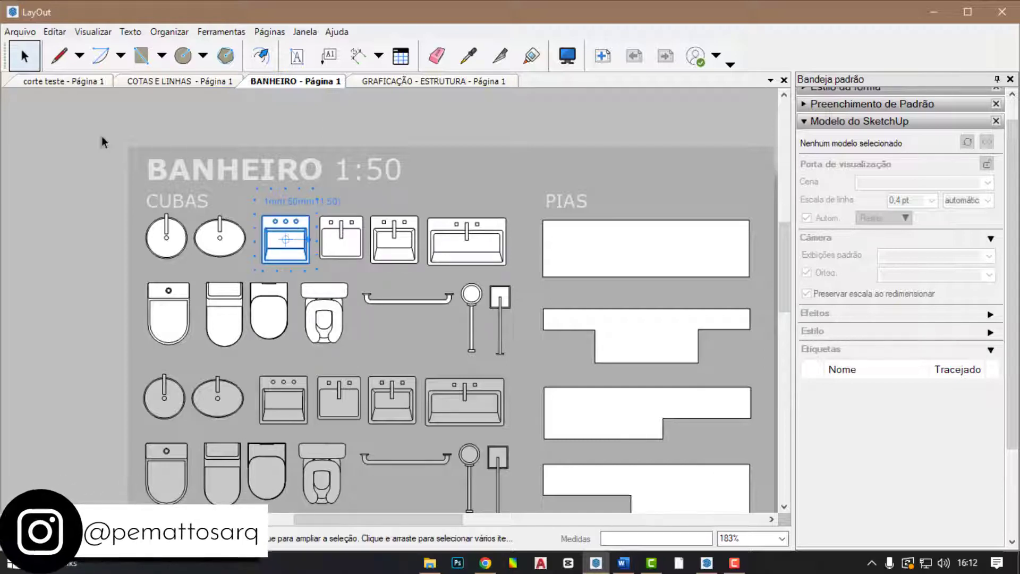
click(69, 81)
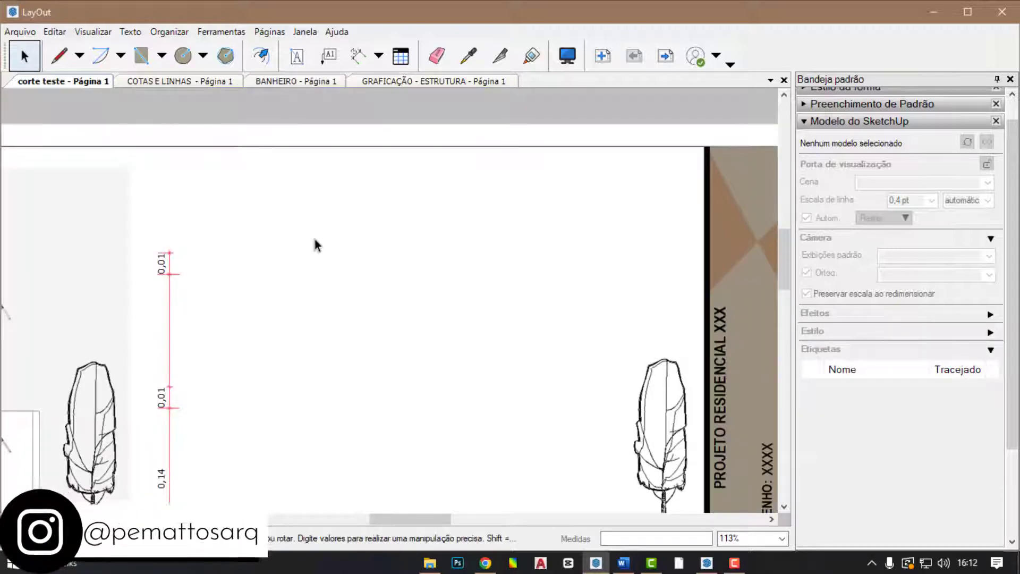
scroll(291, 264, down, 5)
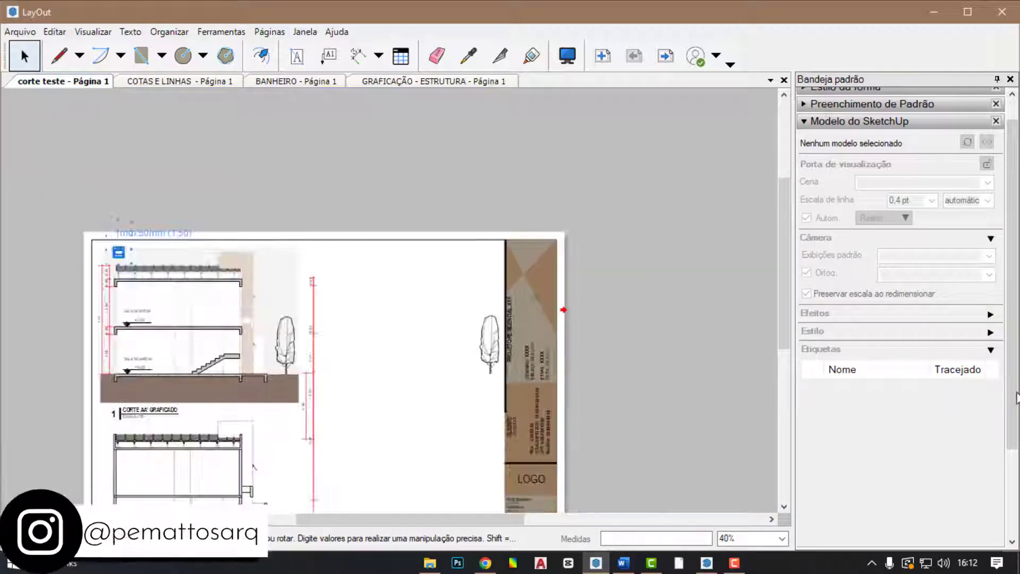
click(845, 121)
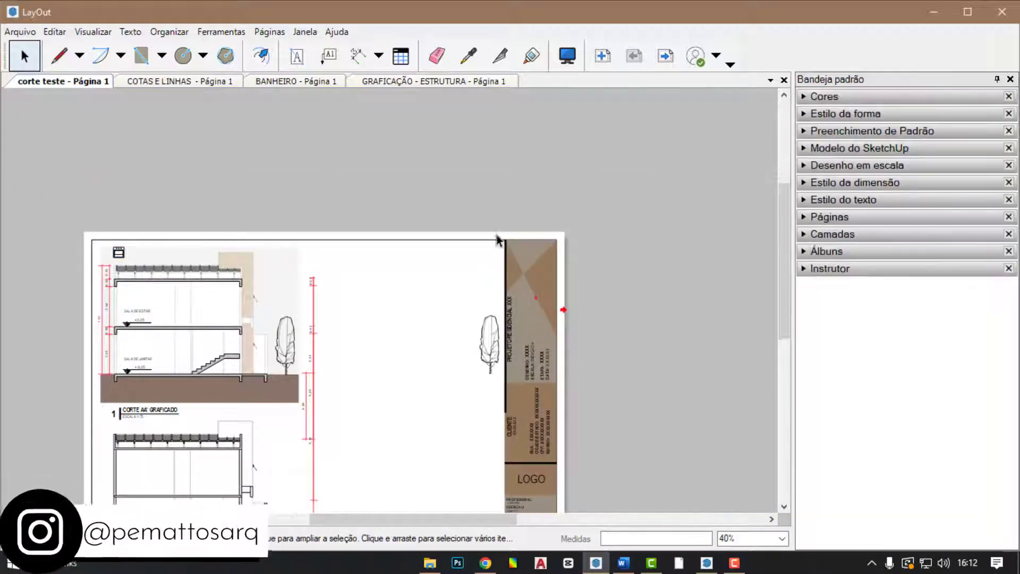
- Look over the COTAS E LINHAS and BANHEIRO documents and return to the corte teste sheet
scroll(380, 237, up, 2)
scroll(410, 207, down, 4)
scroll(336, 339, up, 4)
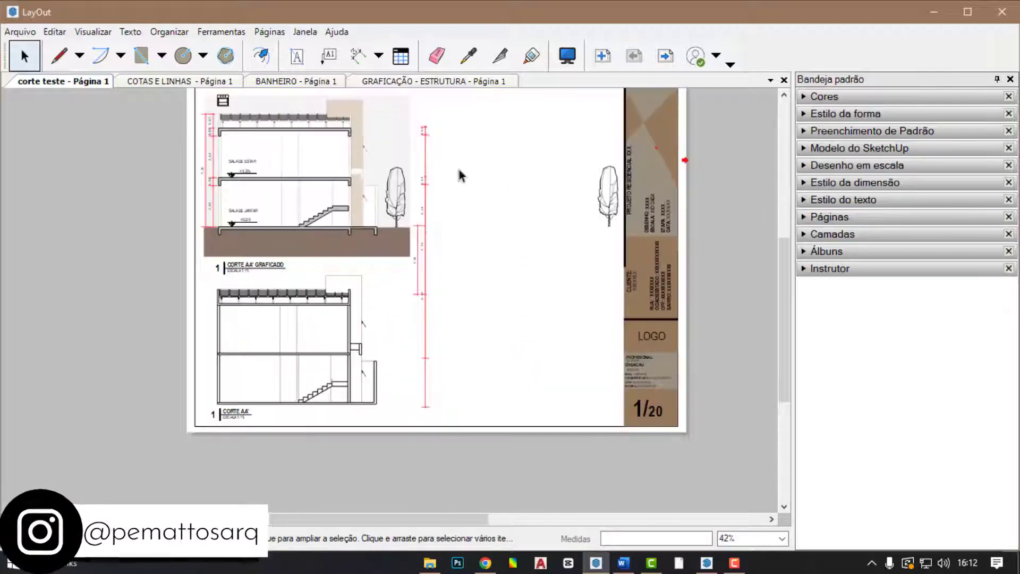
click(207, 117)
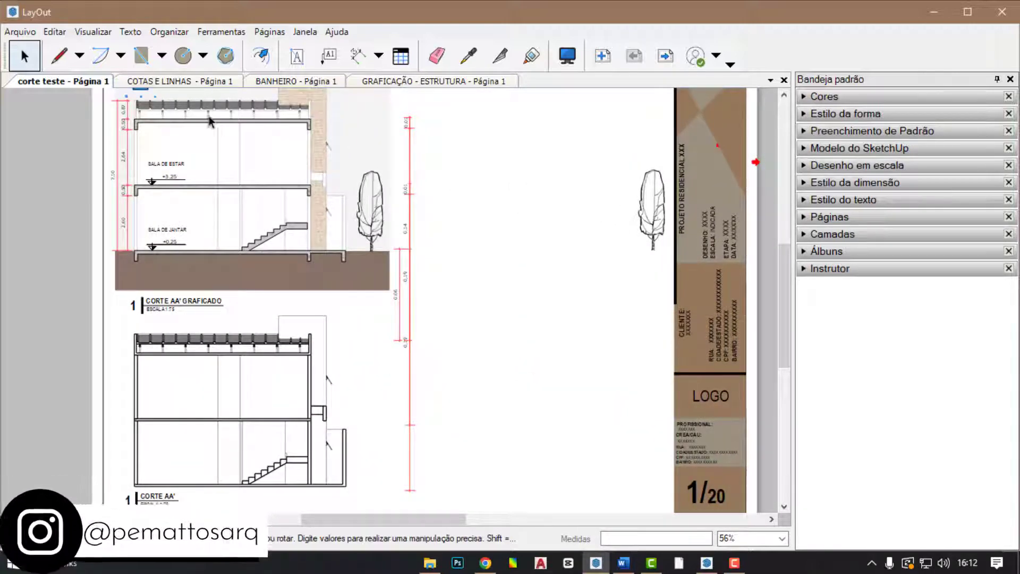
click(179, 81)
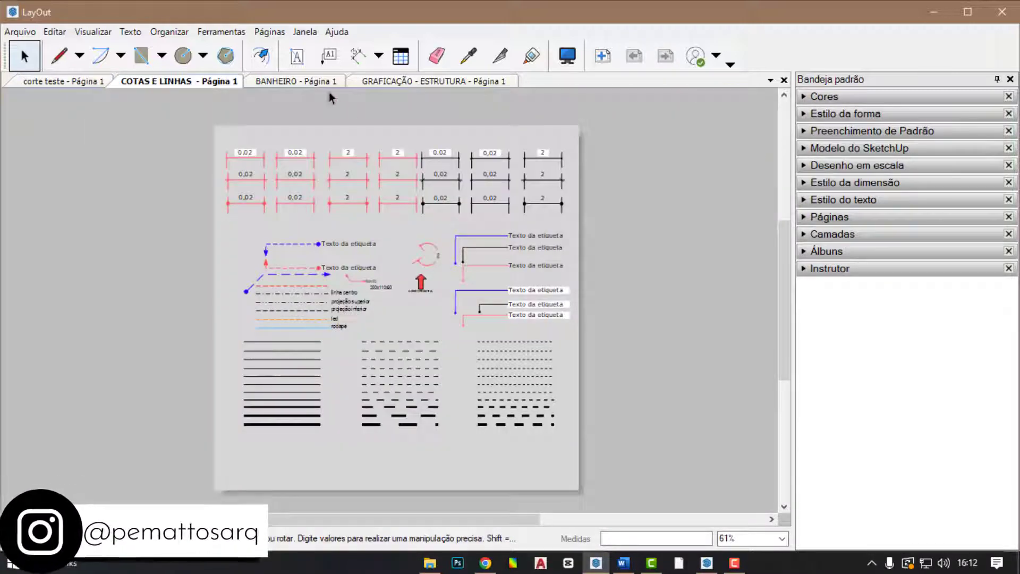
click(326, 81)
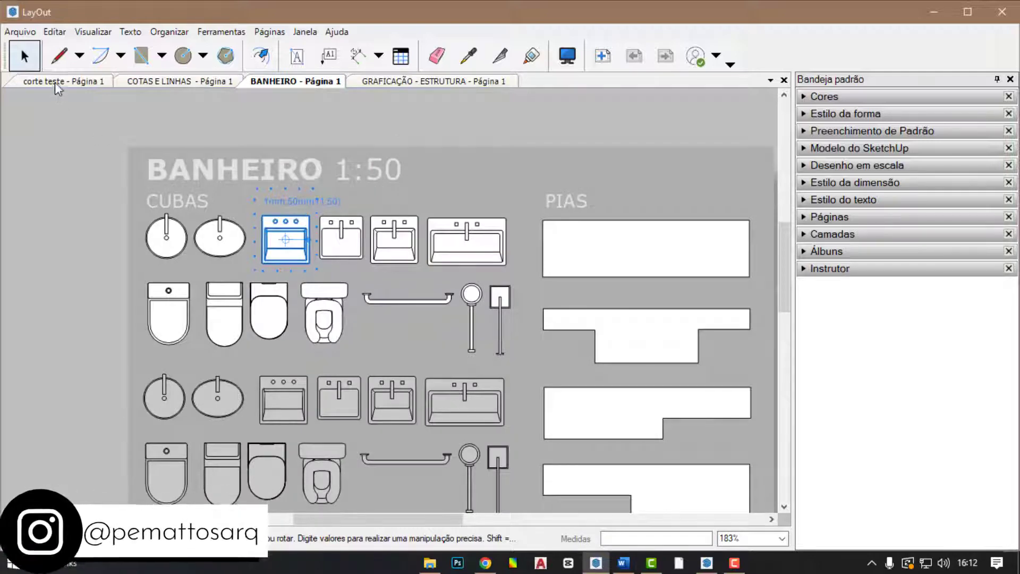
click(56, 82)
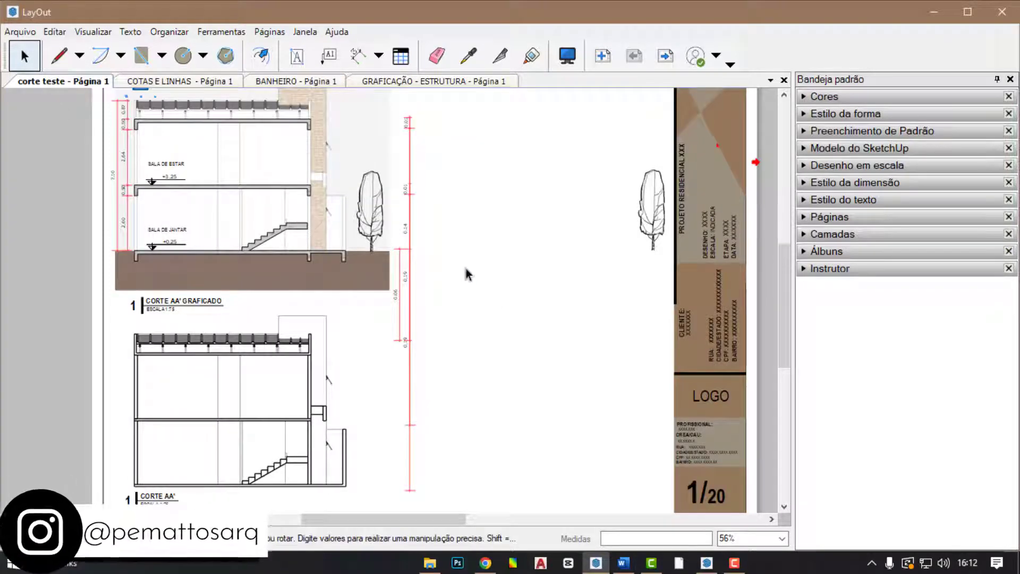
- Place a copy of the washbasin in the blank area beside the CORTE AA' GRAFICADO section
scroll(464, 265, down, 3)
scroll(289, 156, up, 5)
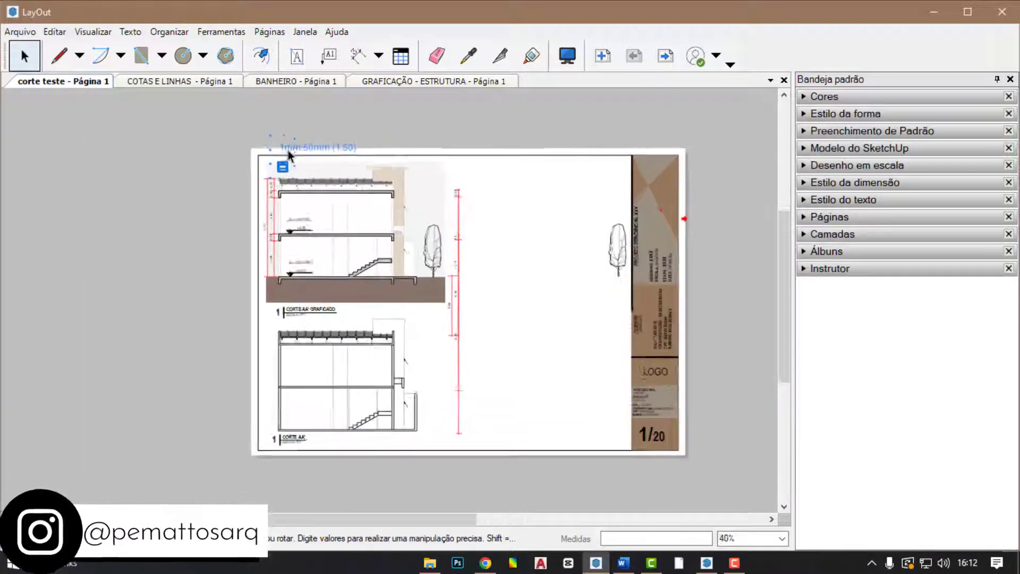
drag(278, 188, 611, 215)
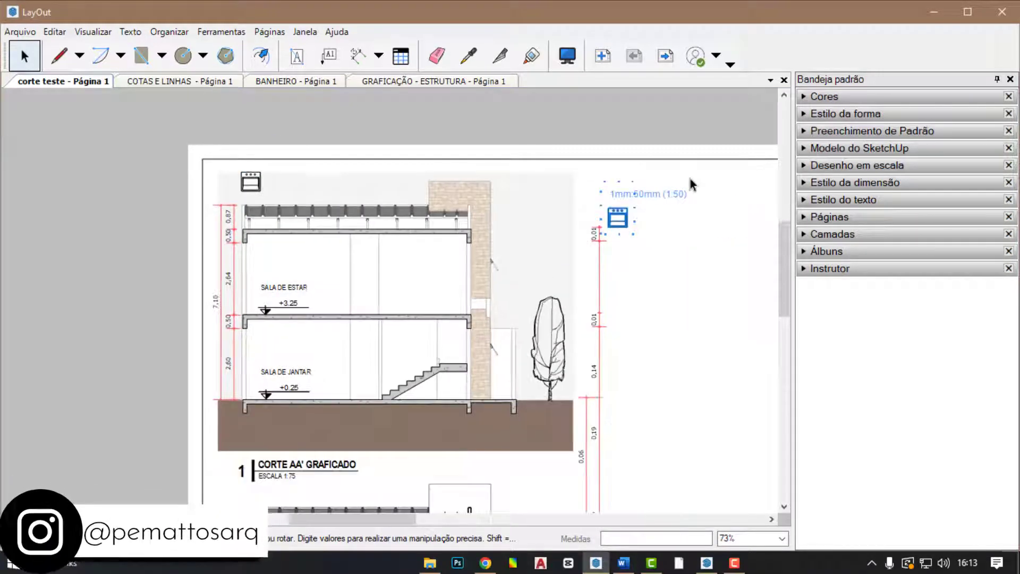
- Check the list of scale options available for the placed washbasin, leaving it at 1:50
scroll(744, 191, up, 4)
right_click(537, 239)
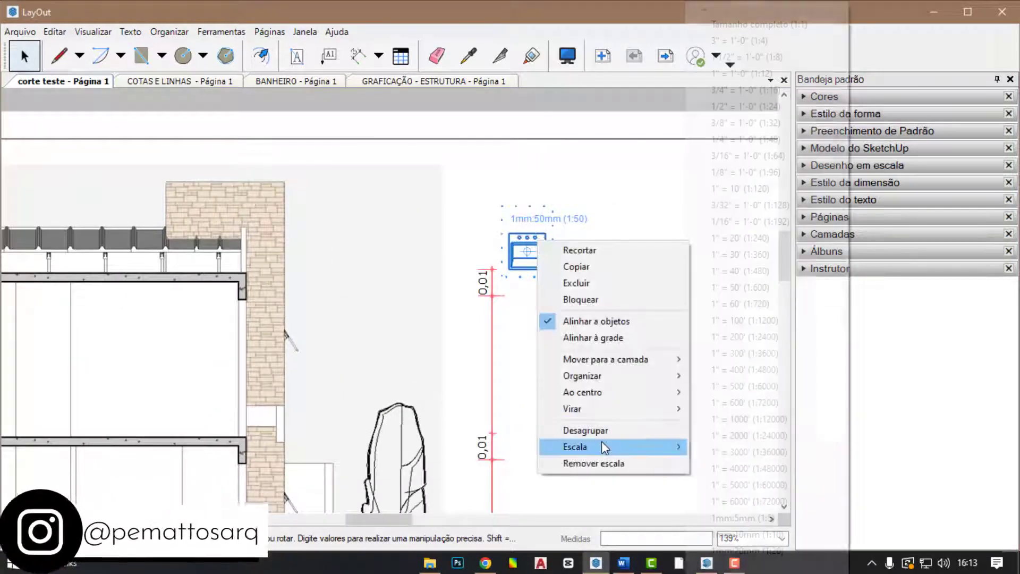
mouse_move(671, 446)
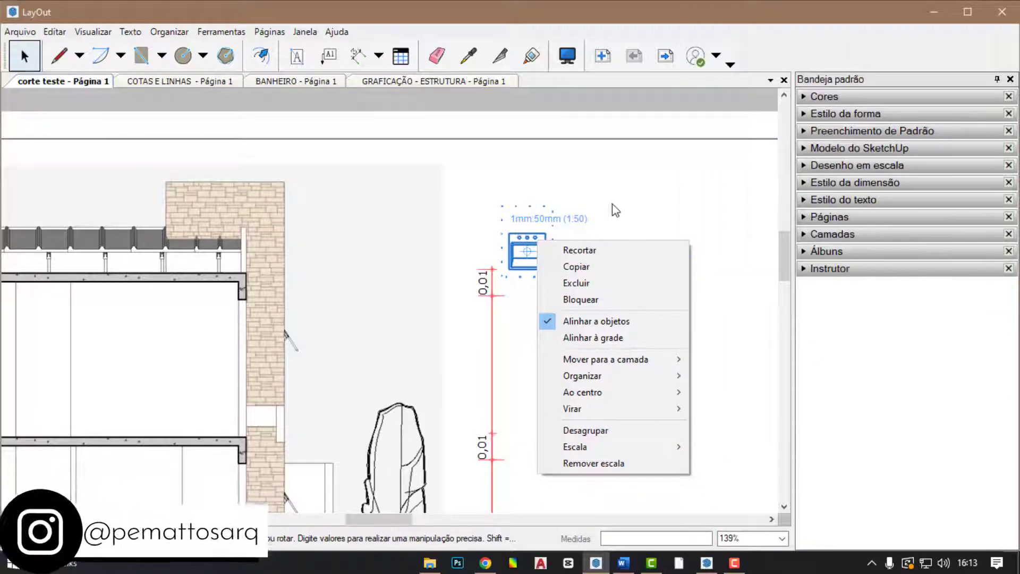
click(612, 205)
- Duplicate the washbasin in the blank area of the sheet and align the copy level with the first one
scroll(662, 223, up, 3)
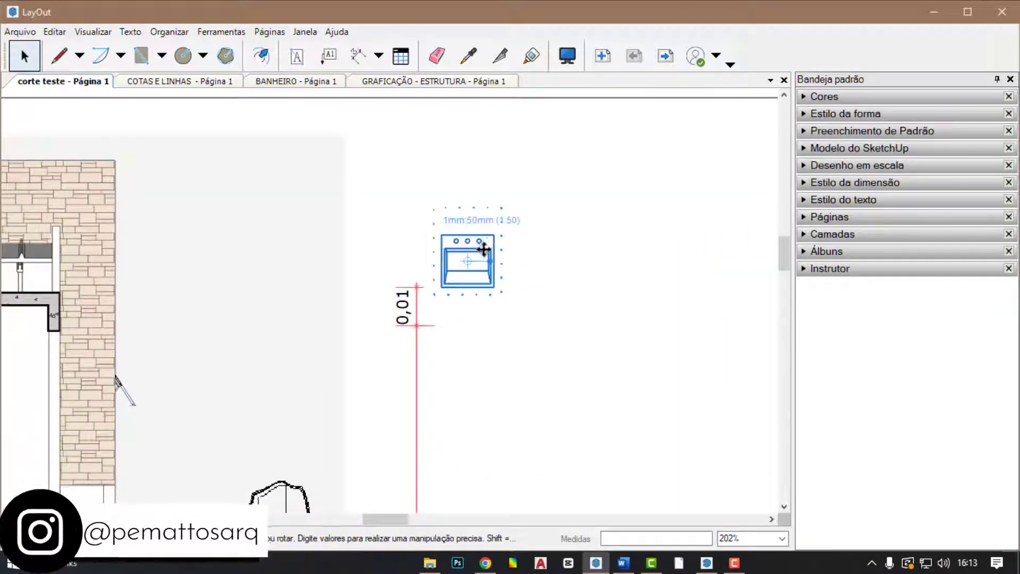
ctrl+drag(481, 240, 647, 210)
scroll(548, 205, down, 4)
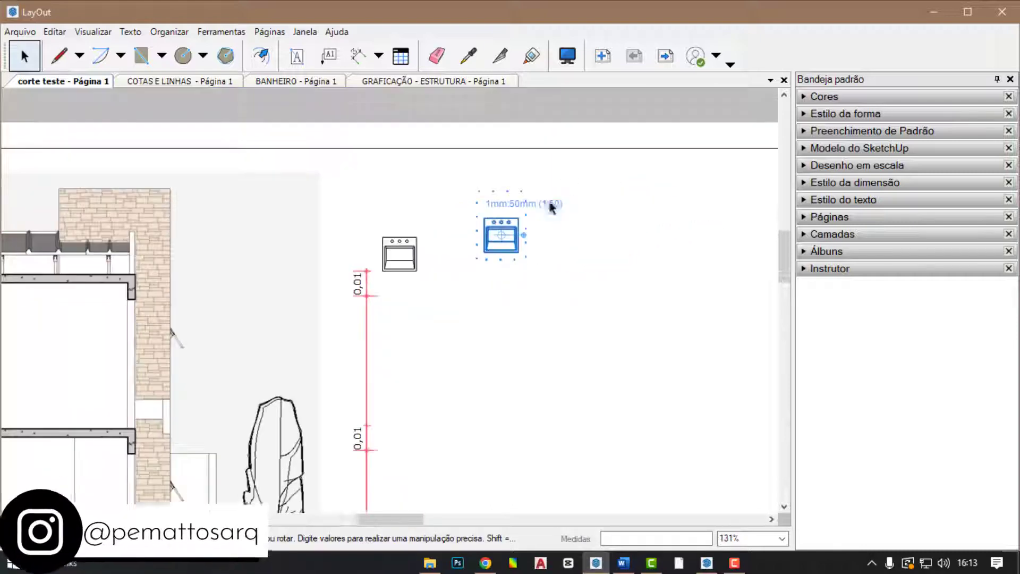
scroll(468, 233, up, 3)
scroll(470, 232, up, 1)
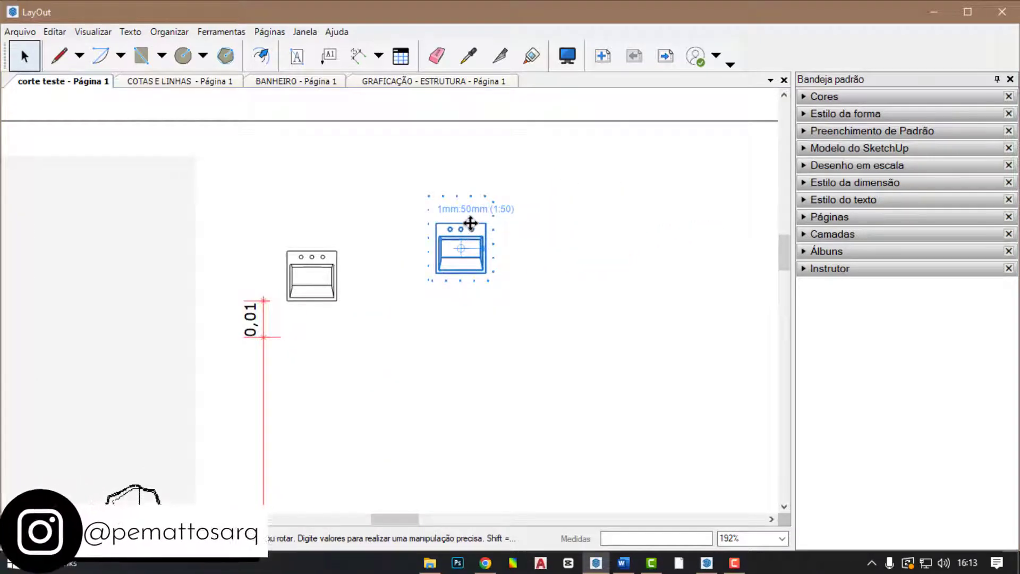
drag(460, 229, 474, 257)
- Copy the fourth red dimension sample in the first row of COTAS E LINHAS and return to the corte teste sheet
click(296, 84)
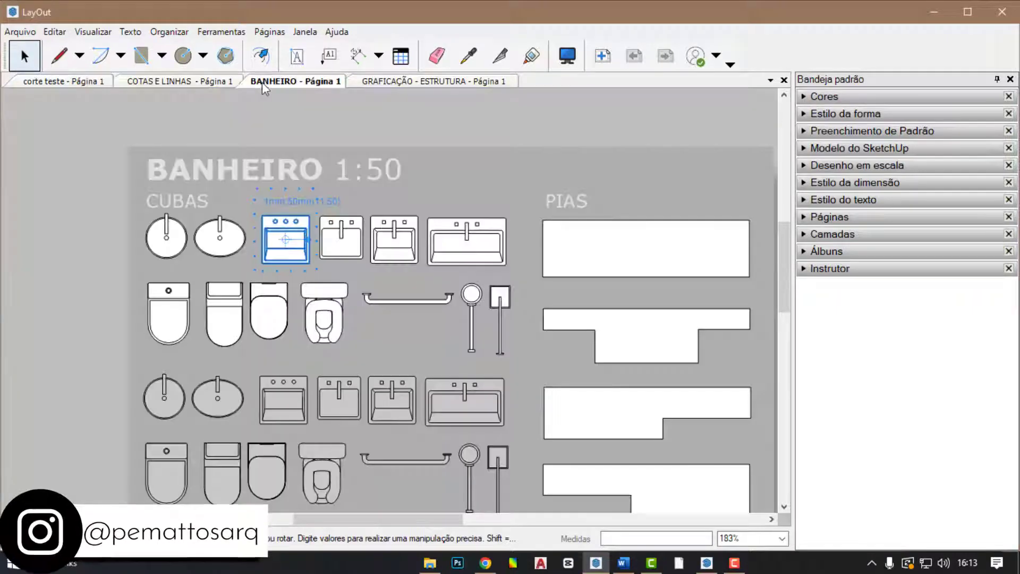
click(189, 84)
scroll(303, 100, up, 2)
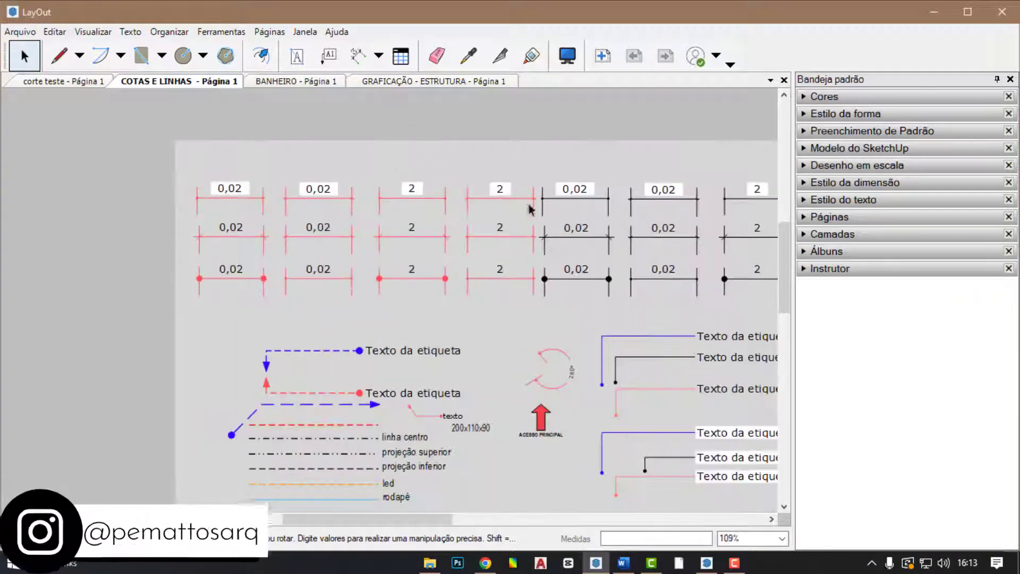
scroll(466, 170, down, 2)
scroll(413, 183, up, 2)
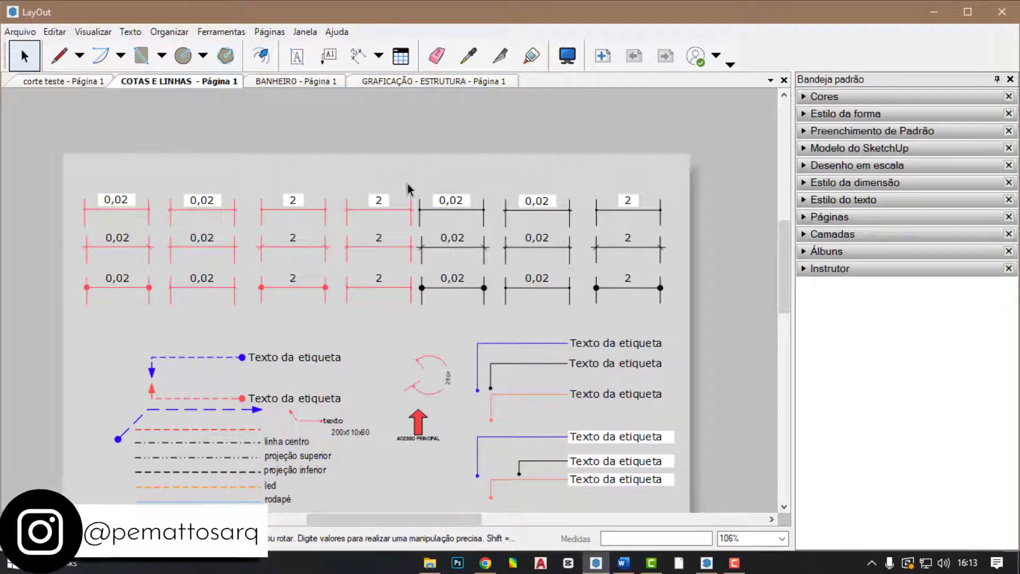
click(379, 209)
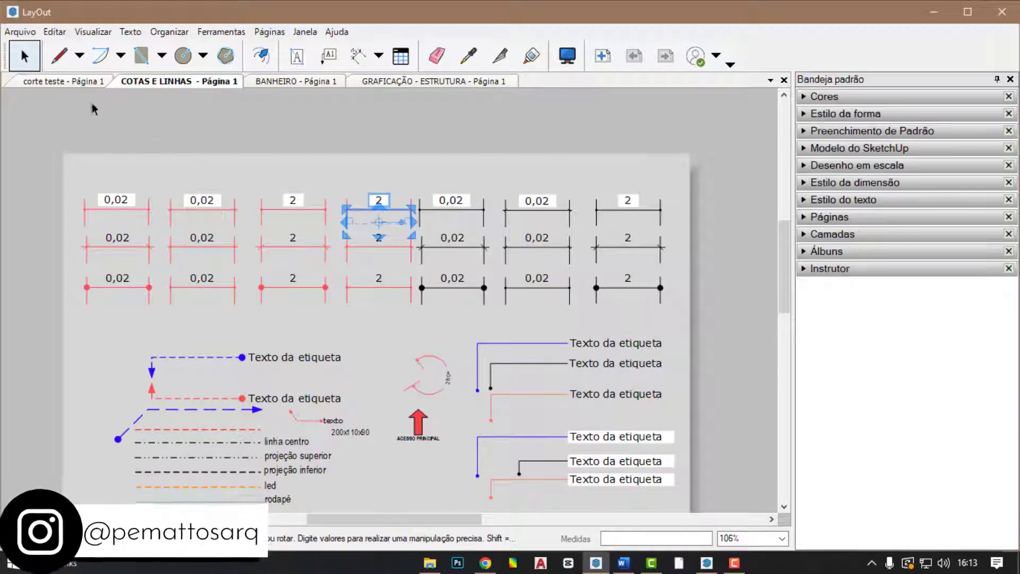
click(67, 81)
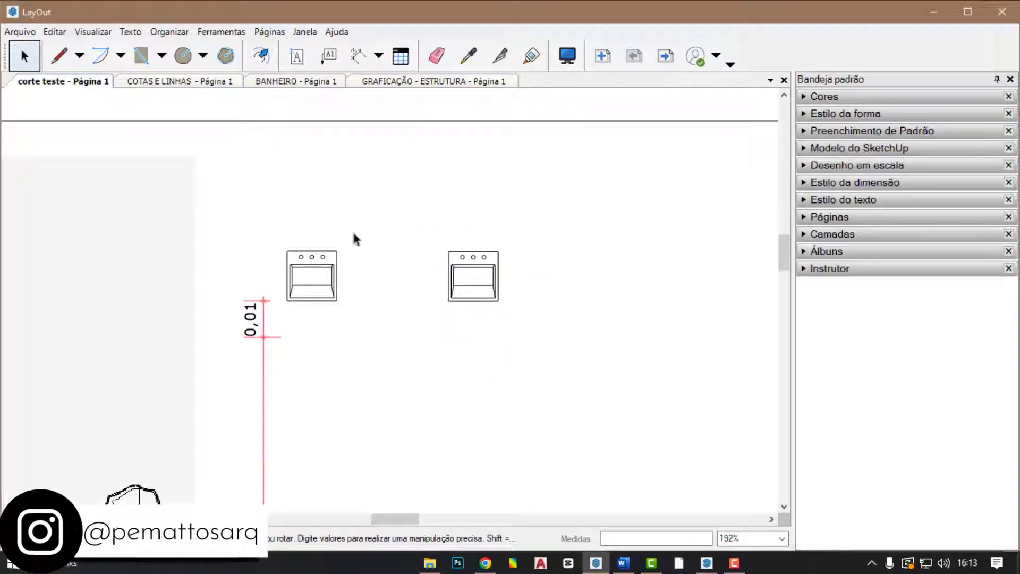
- Paste the red dimension sample and move it into the blank area between the washbasins and the title block
scroll(232, 272, down, 2)
scroll(232, 272, down, 3)
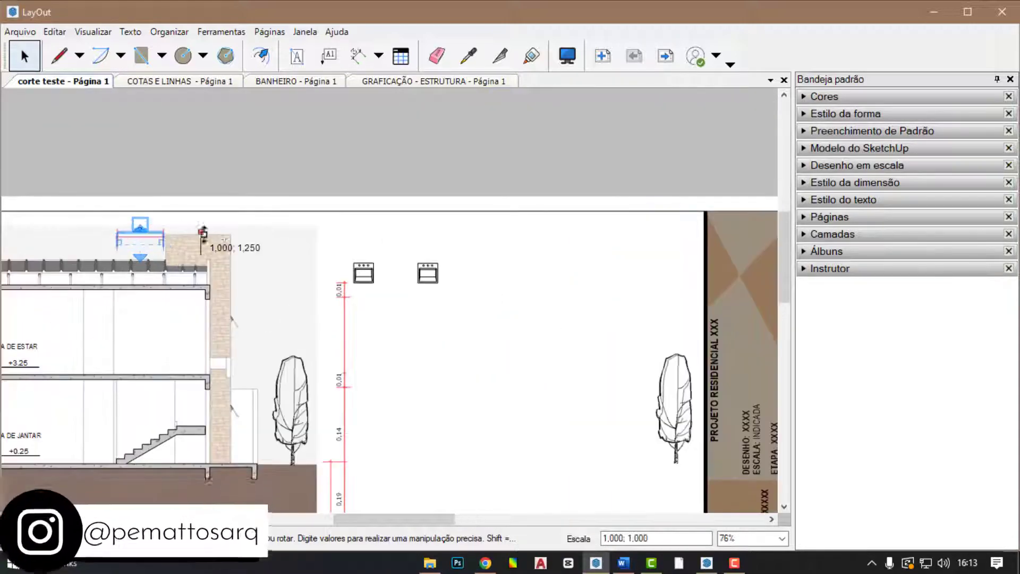
drag(439, 240, 308, 225)
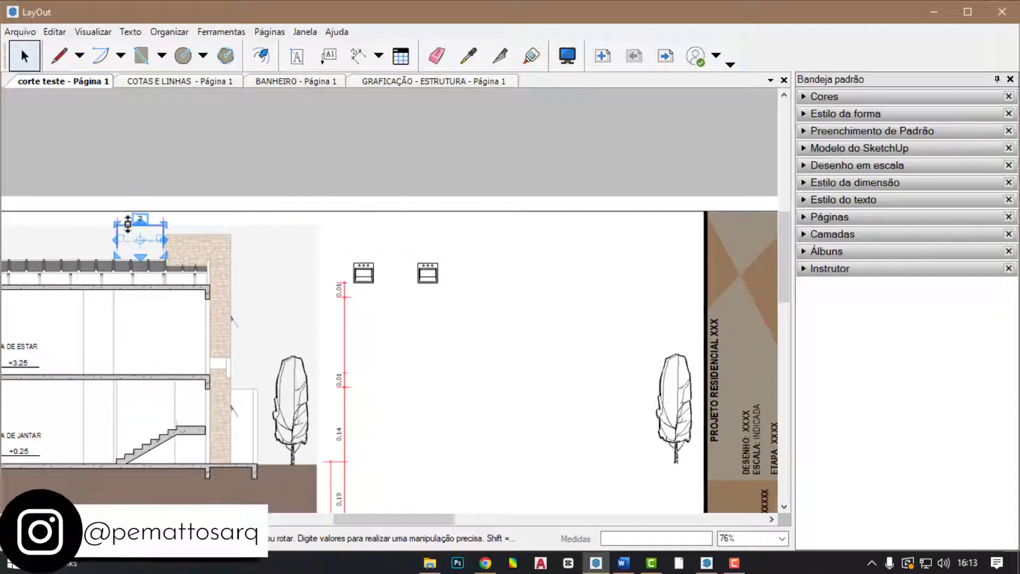
drag(126, 227, 558, 253)
scroll(648, 226, up, 5)
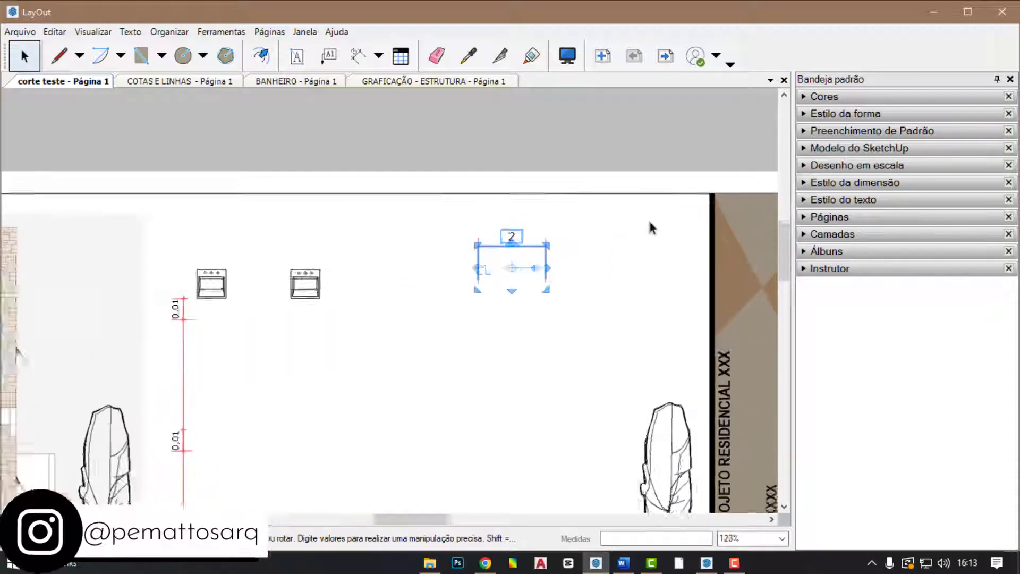
- Sample the pasted dimension's style and draw a new horizontal linear dimension beside it, offset about 10 mm
click(468, 55)
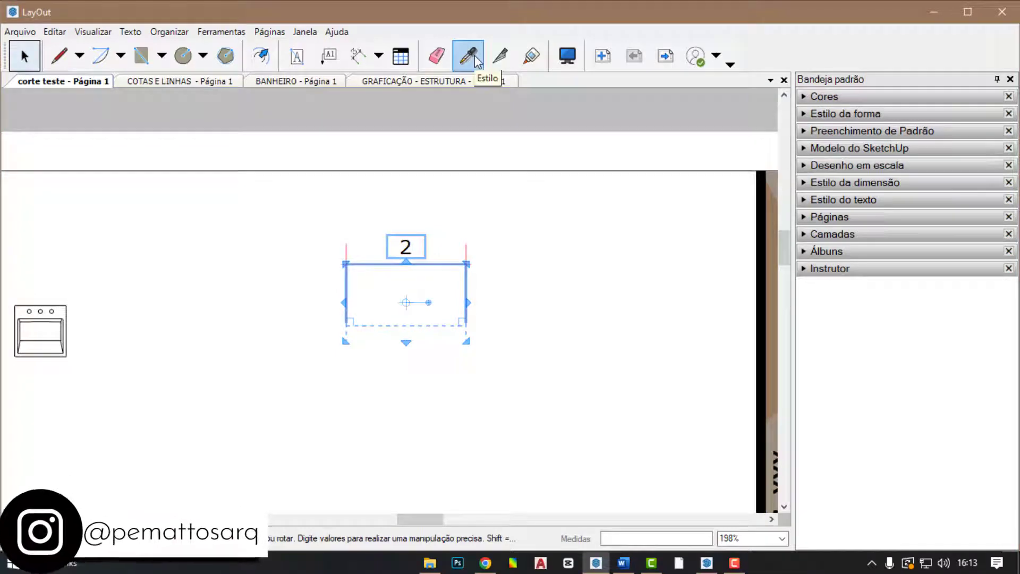
click(404, 264)
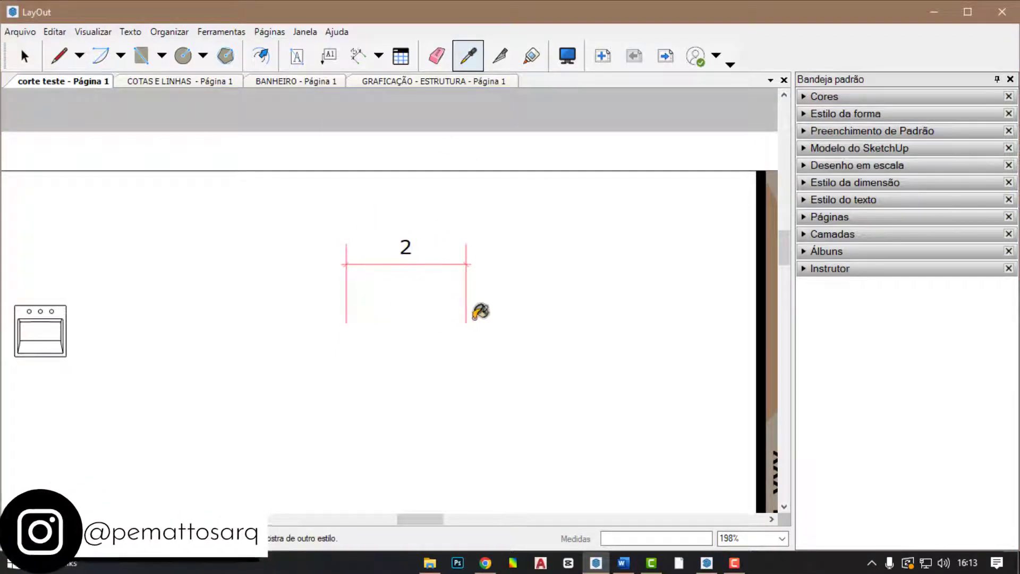
click(357, 55)
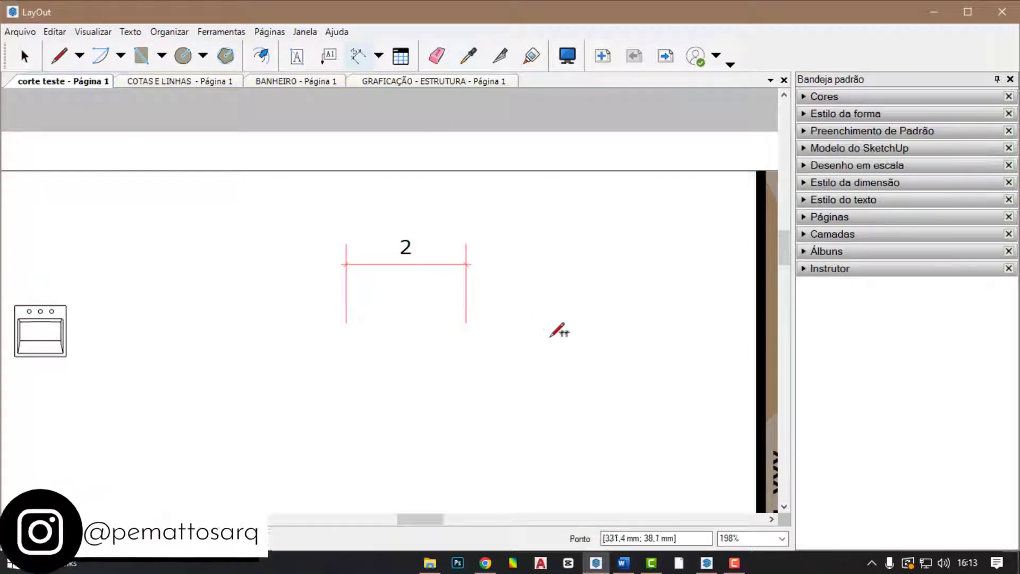
click(543, 310)
click(687, 311)
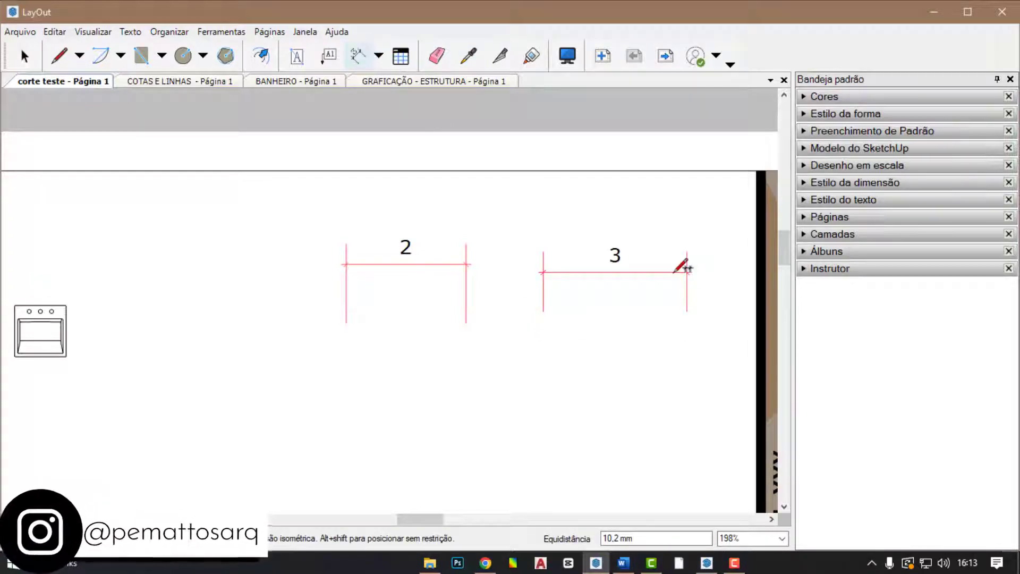
click(684, 269)
scroll(707, 255, up, 2)
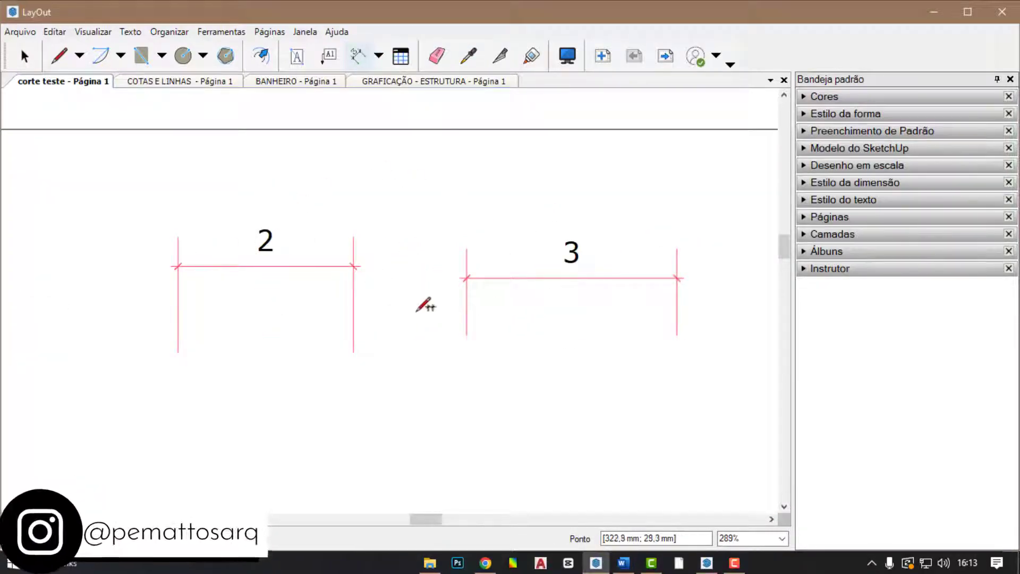
- Examine the dimension, label and line style samples in the COTAS E LINHAS document
click(194, 85)
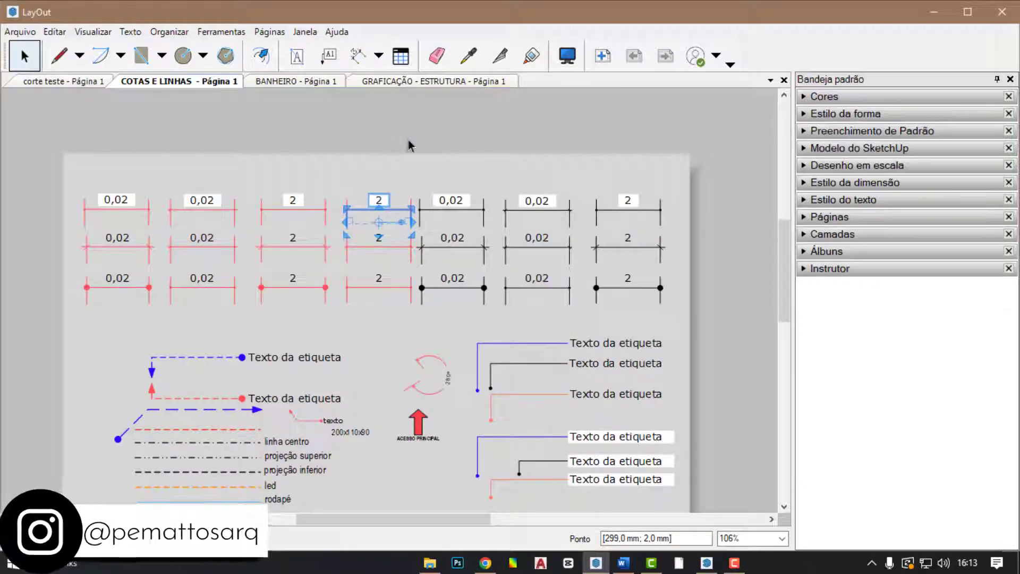
scroll(409, 142, down, 3)
scroll(435, 187, up, 3)
click(4, 149)
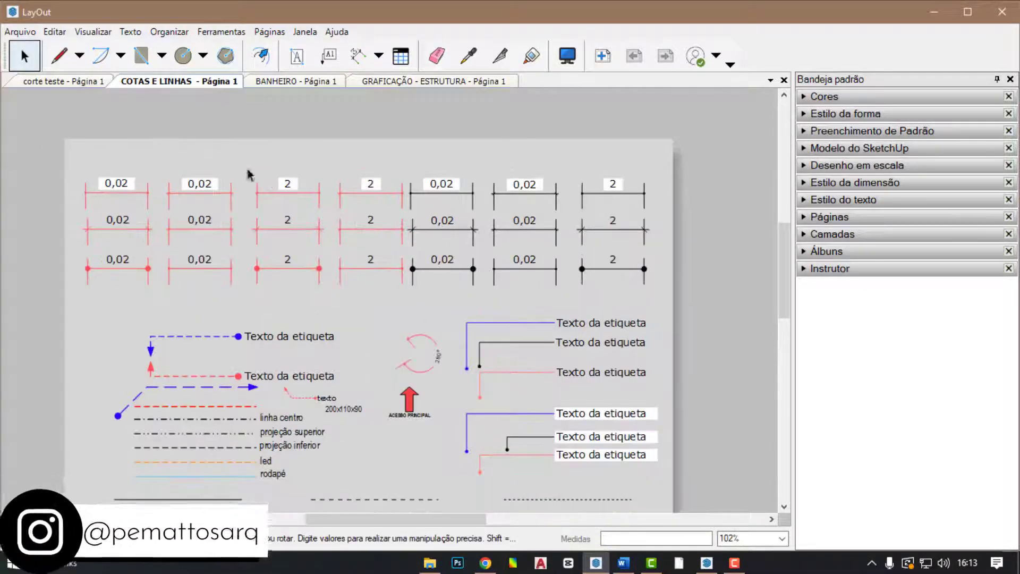
scroll(394, 357, down, 2)
scroll(391, 356, up, 3)
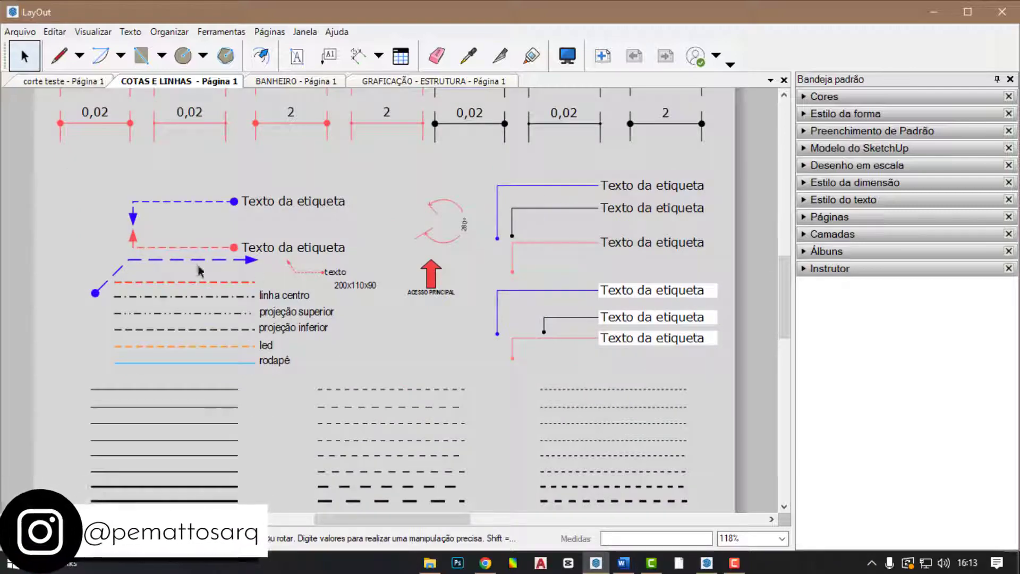
- Look over the label leaders and the solid, dashed and dotted line samples on the COTAS E LINHAS page
scroll(178, 292, up, 2)
scroll(387, 216, down, 2)
scroll(484, 357, up, 1)
scroll(671, 316, down, 1)
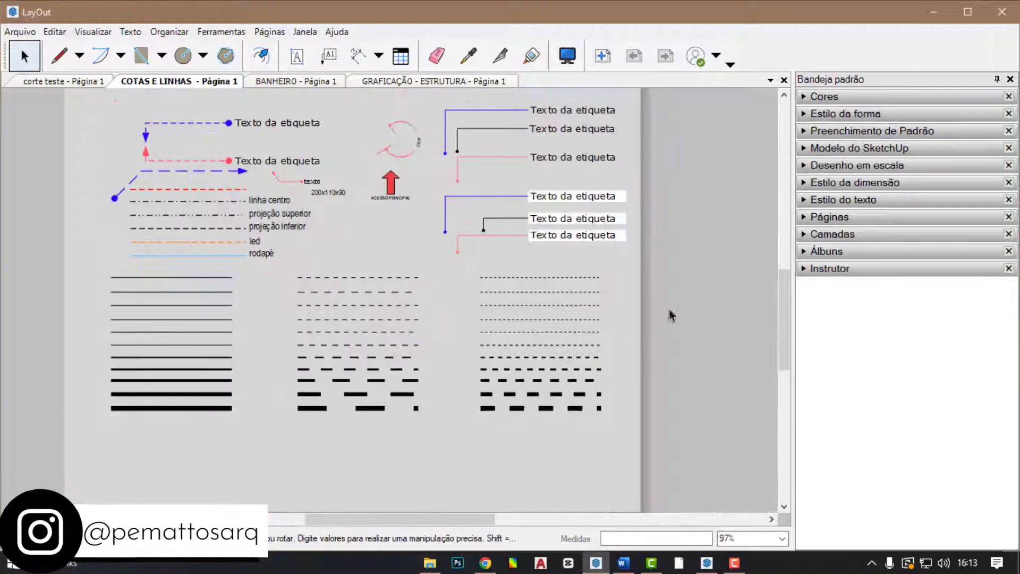
scroll(342, 381, down, 2)
scroll(352, 194, up, 1)
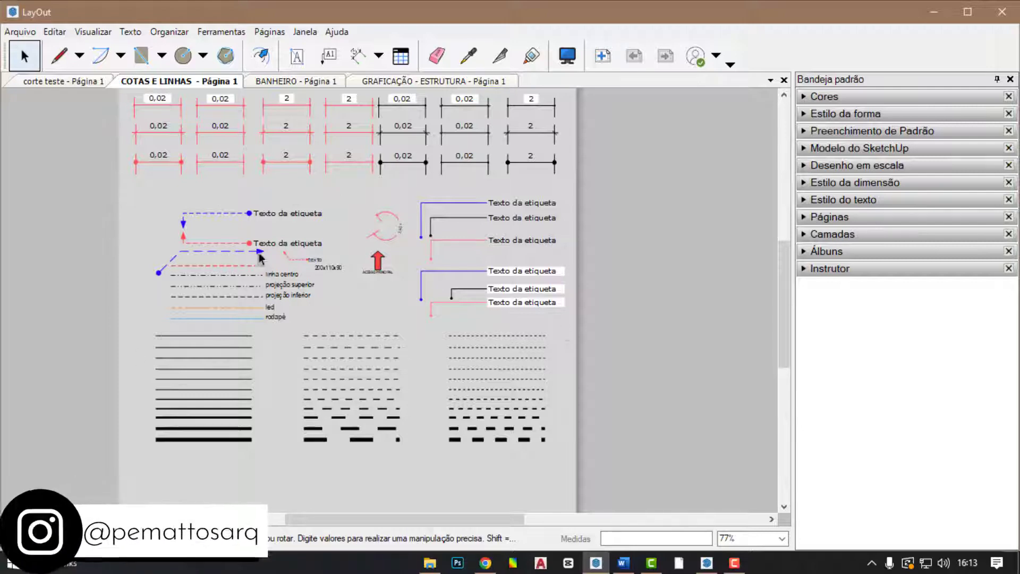
scroll(317, 220, up, 2)
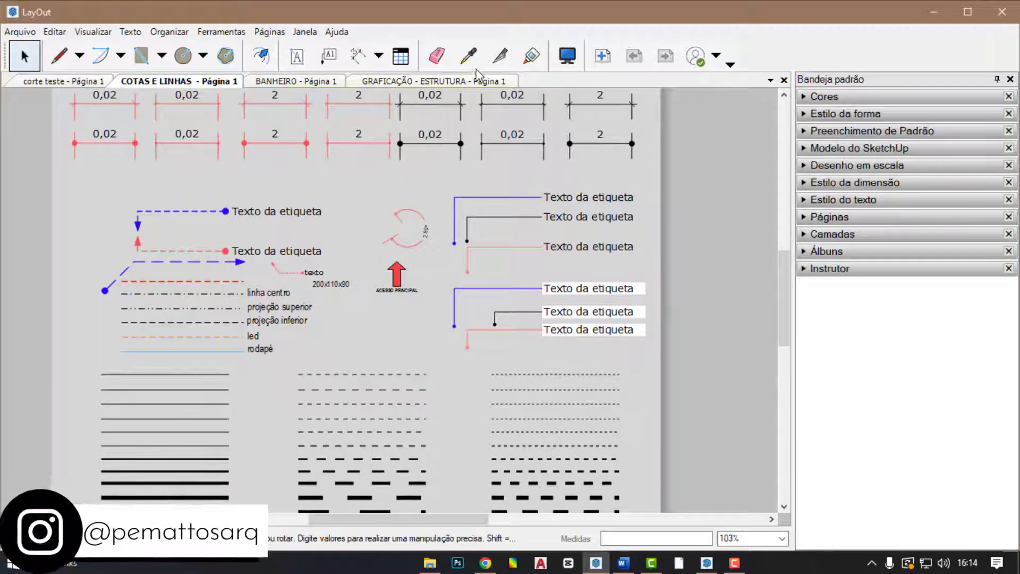
- Return to the corte teste sheet and draw a stone-patterned rectangle in the blank area between the upper section and the title block
click(468, 55)
click(68, 81)
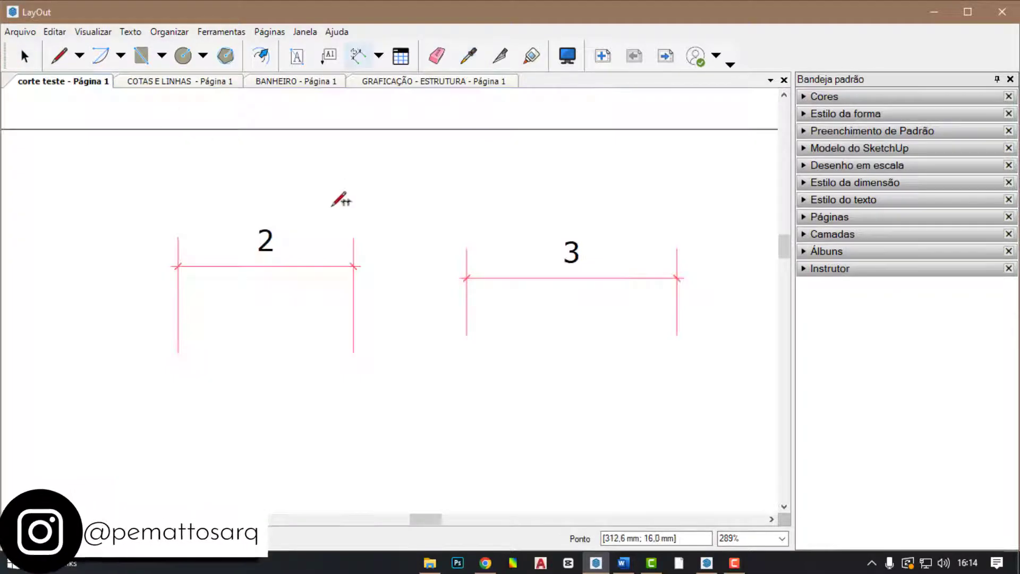
scroll(465, 253, down, 9)
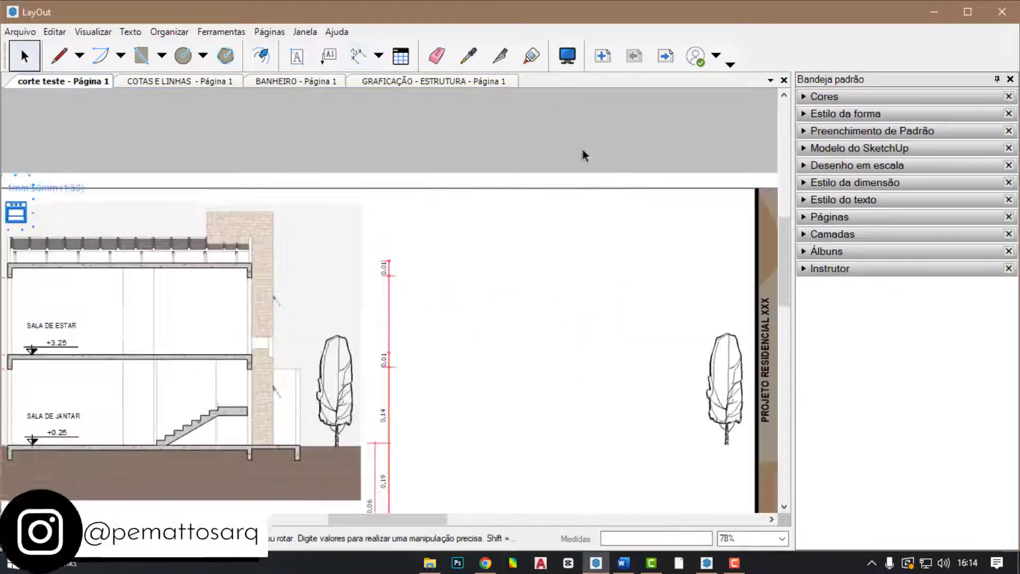
scroll(585, 150, down, 1)
click(584, 149)
scroll(563, 146, up, 1)
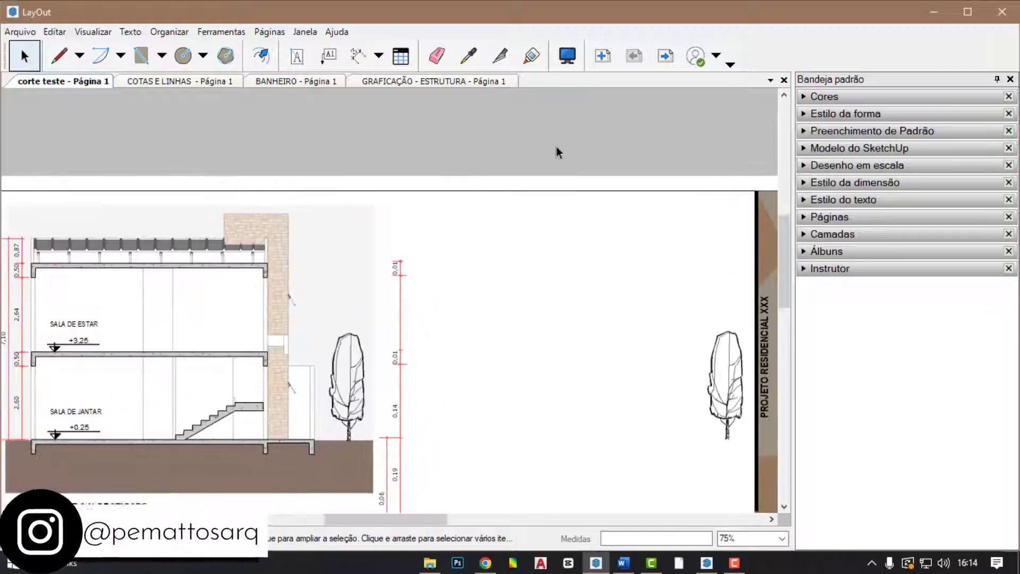
scroll(576, 205, up, 2)
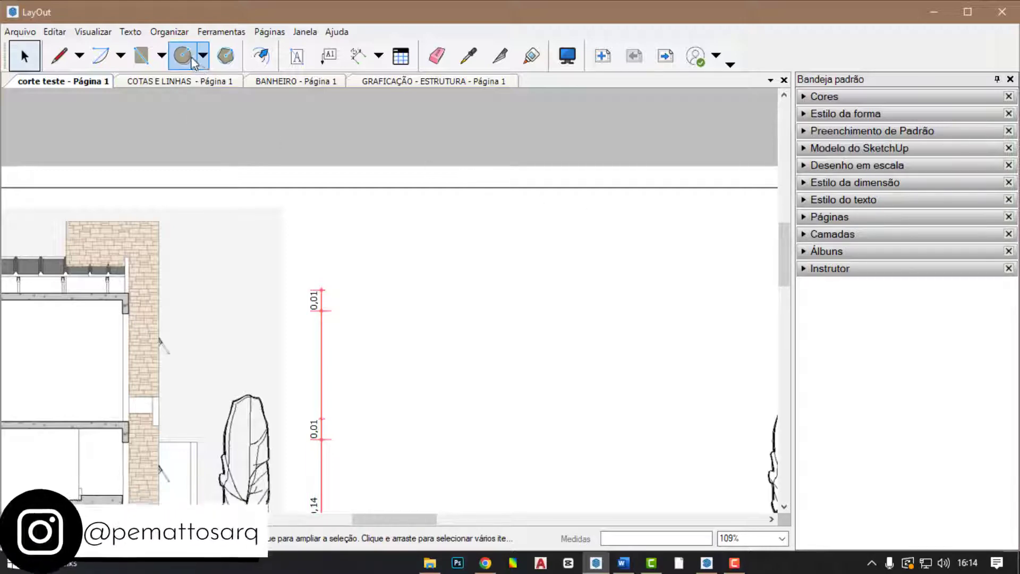
click(141, 55)
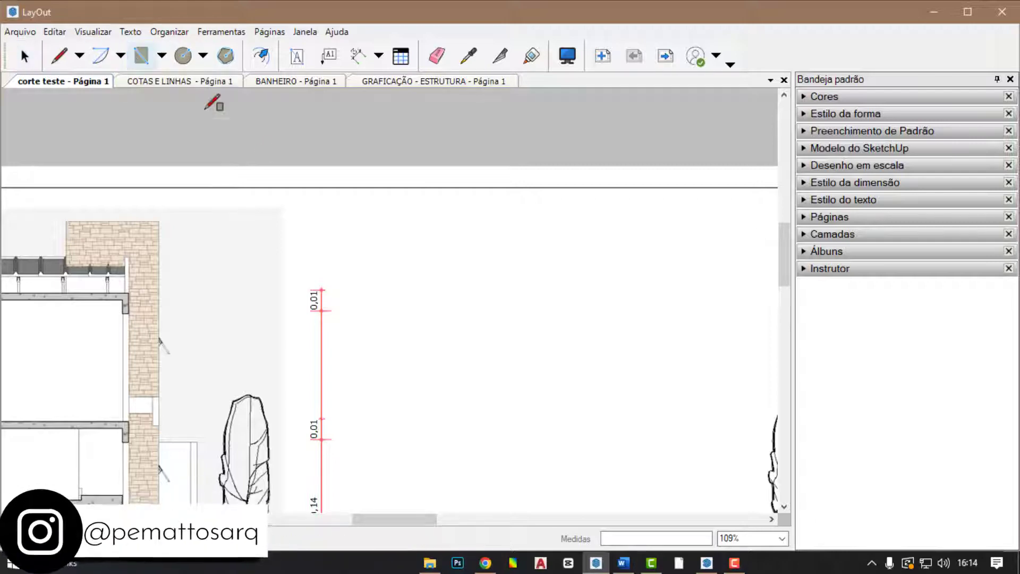
drag(431, 238, 563, 297)
scroll(636, 251, up, 2)
scroll(643, 245, up, 1)
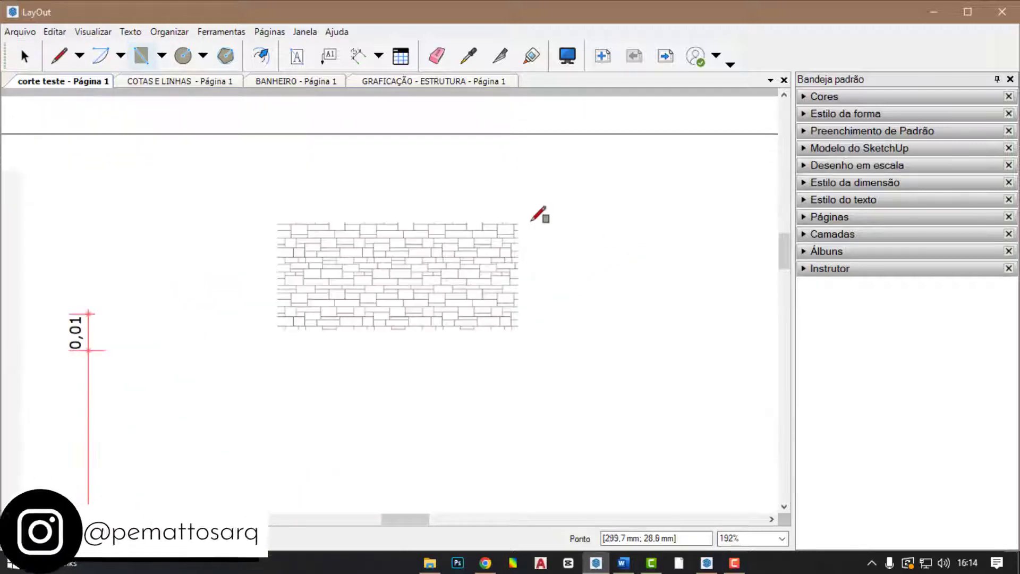
- Draw a small circle just beside the stone-patterned rectangle
click(186, 58)
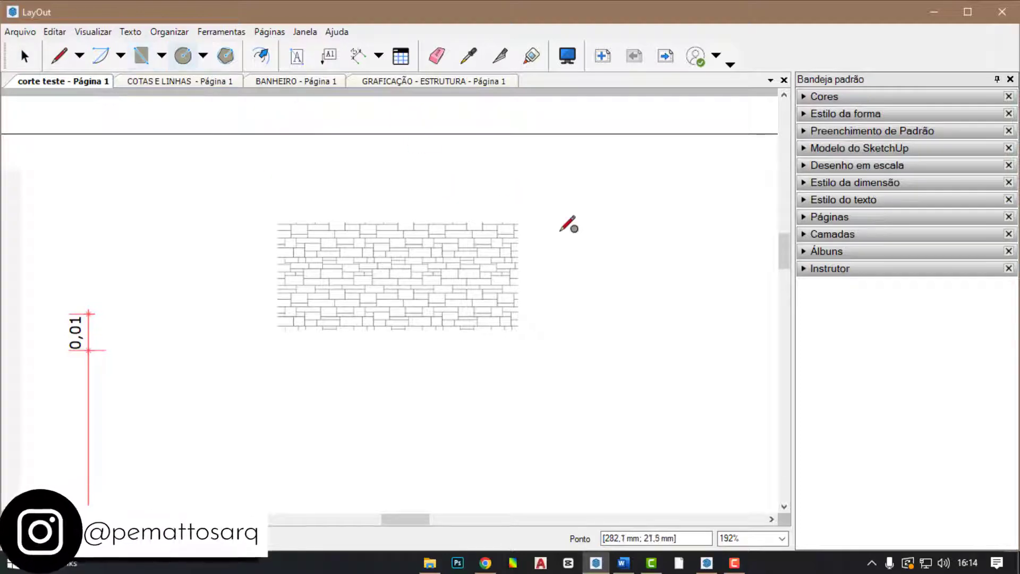
drag(567, 243, 609, 224)
scroll(528, 211, down, 2)
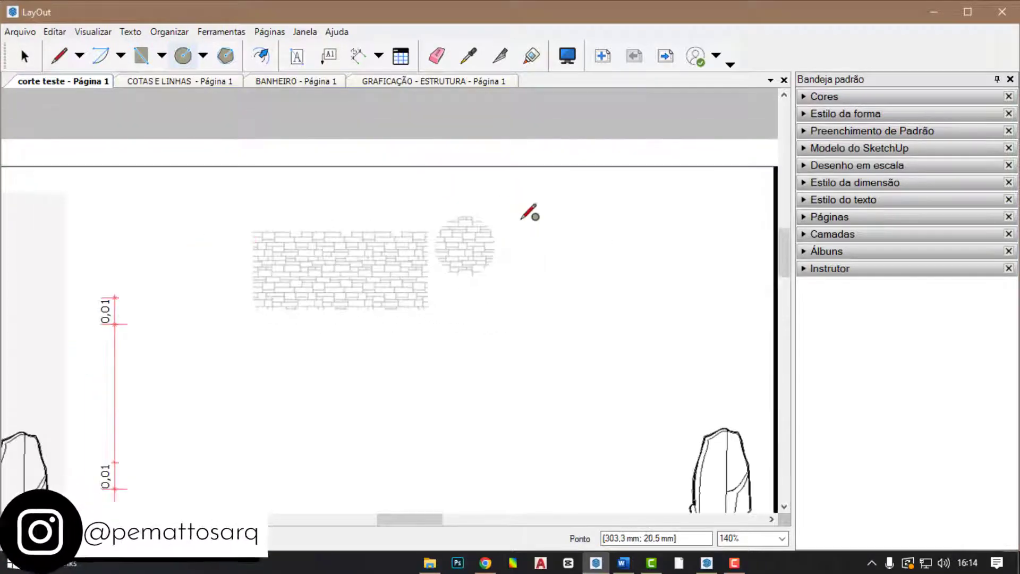
- Turn off the circle's pattern fill and turn on its stroke in the shape style settings
scroll(530, 211, up, 2)
key(space)
click(441, 255)
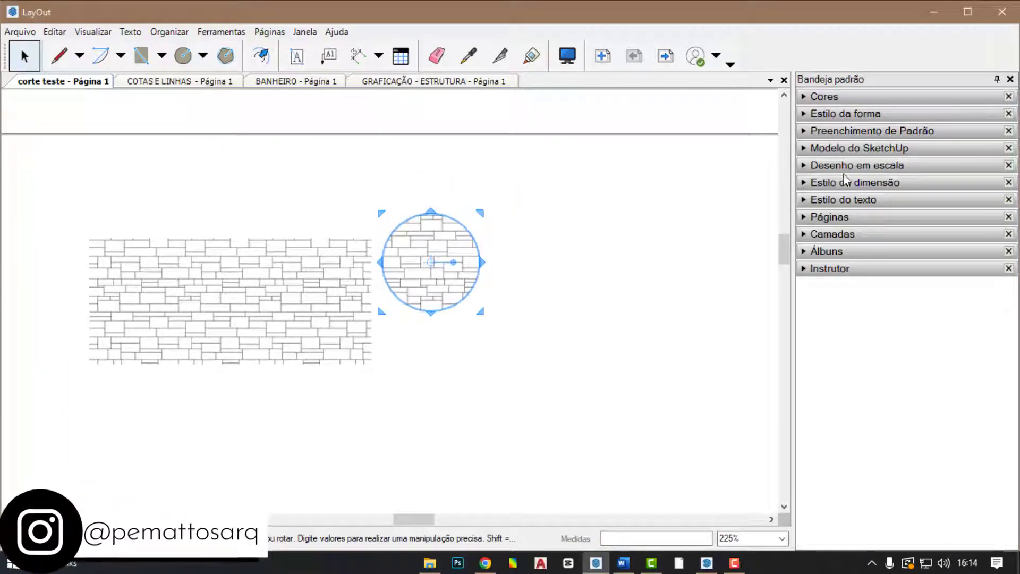
click(844, 113)
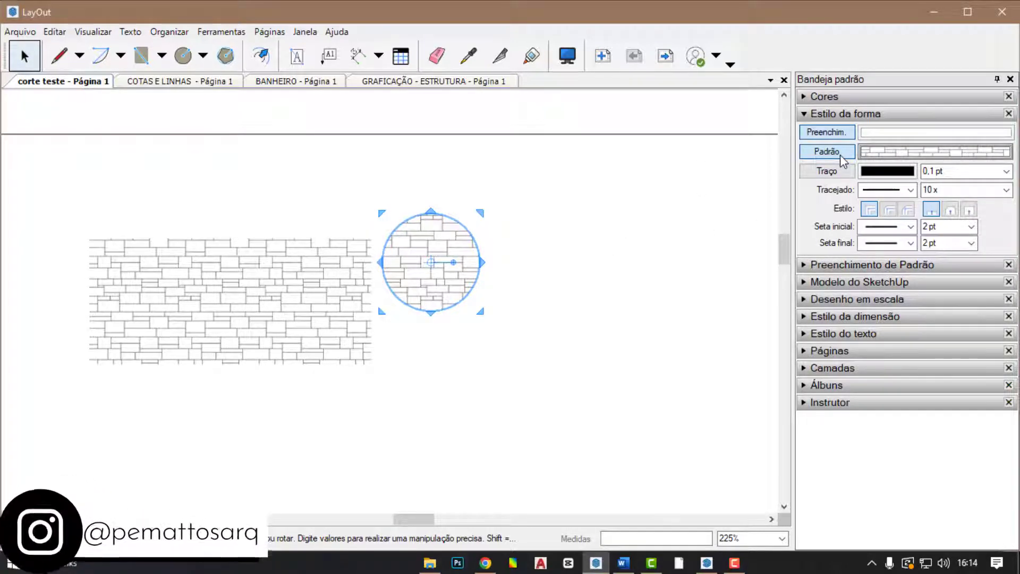
click(841, 156)
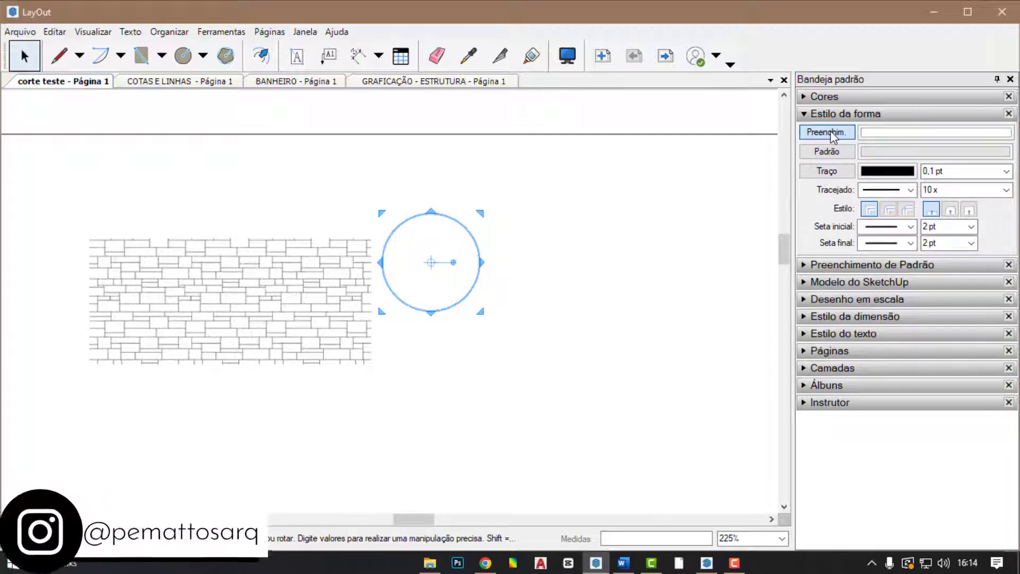
click(826, 171)
scroll(477, 238, up, 2)
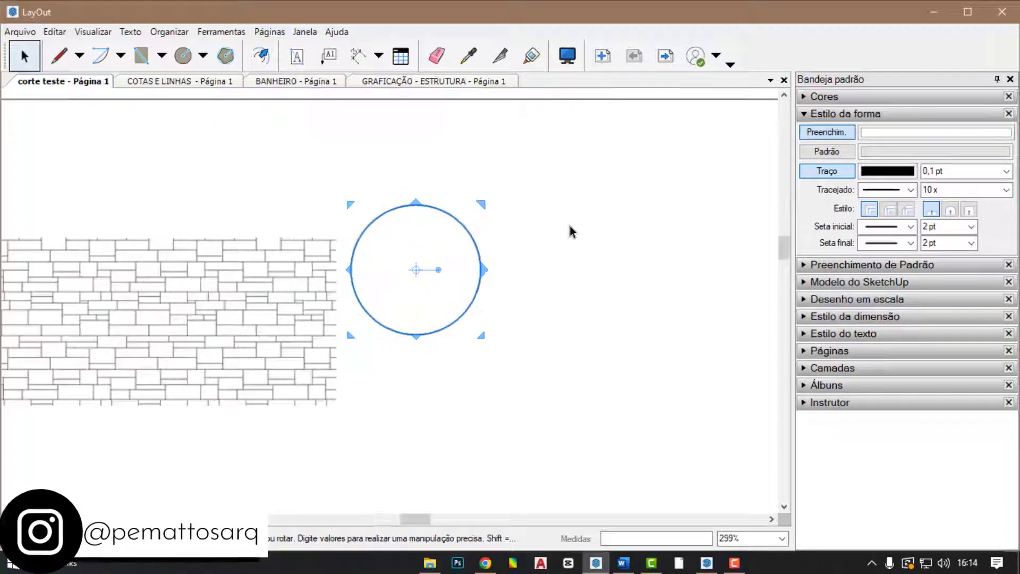
- Review the stroke width and dash style options for the circle
click(571, 232)
click(478, 253)
click(1006, 171)
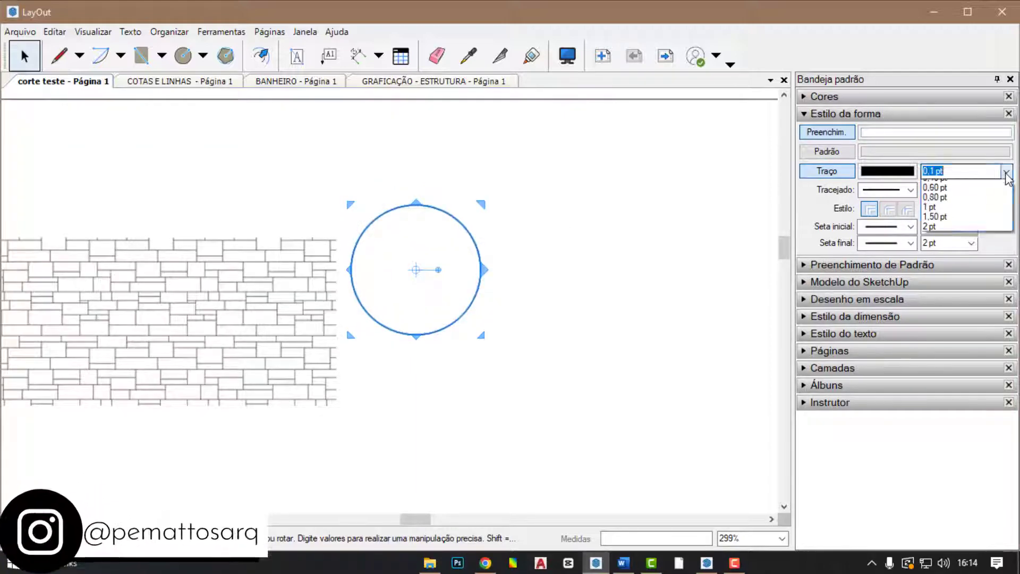
click(910, 191)
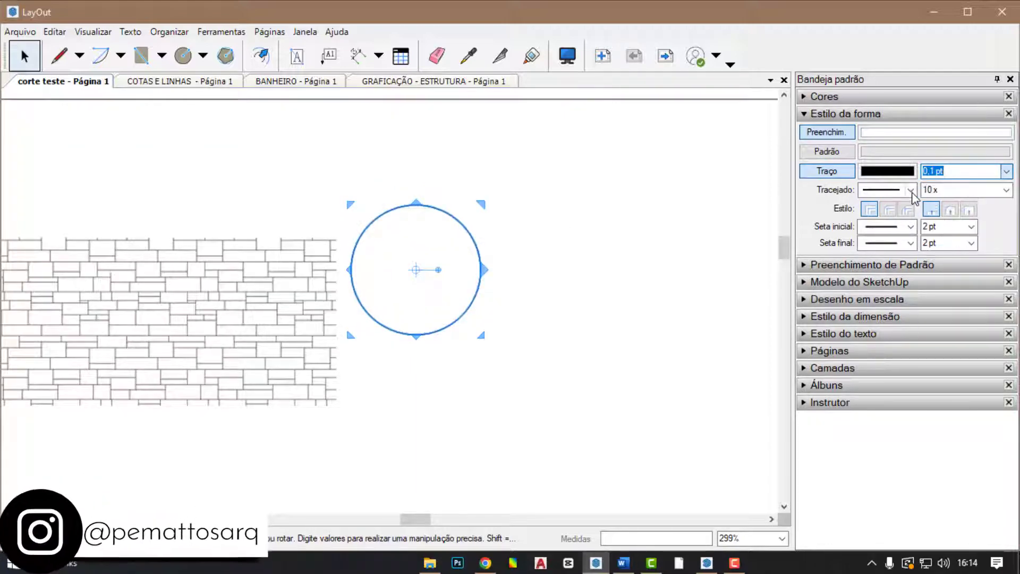
click(901, 196)
click(824, 211)
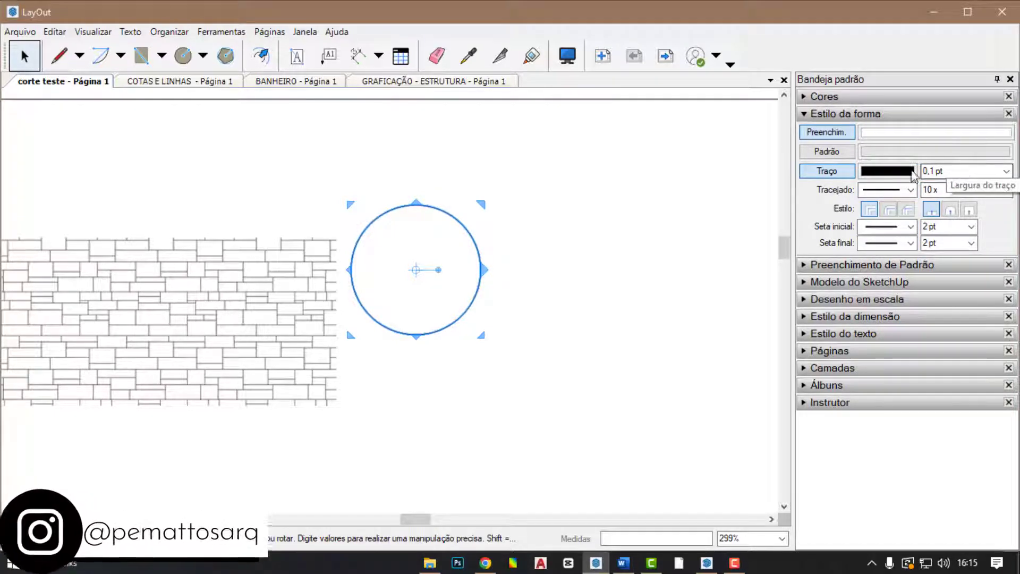
click(398, 289)
click(474, 269)
- Move the circle slightly away from the stone-patterned rectangle, level with the rectangle's middle
scroll(461, 256, down, 2)
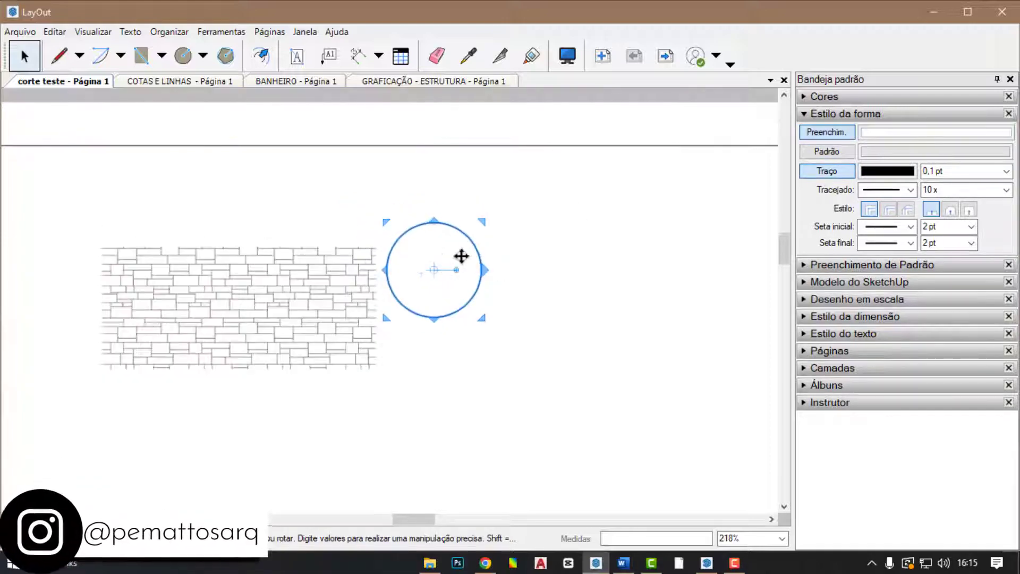
drag(461, 256, 507, 294)
scroll(589, 255, down, 6)
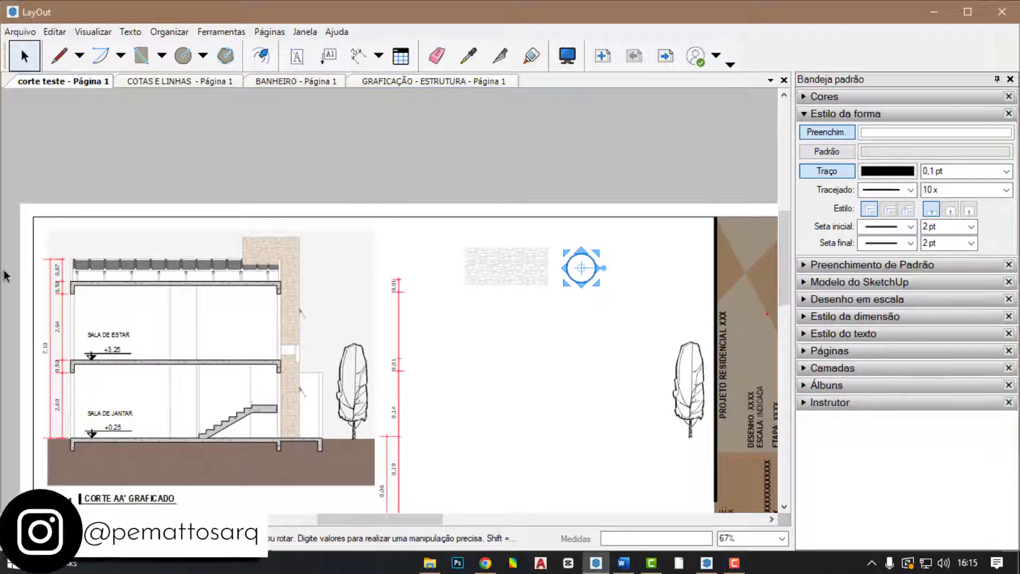
- Examine the CORTE AA' GRAFICADO section, its dimensions and its place on the sheet
scroll(50, 297, up, 4)
scroll(358, 233, down, 3)
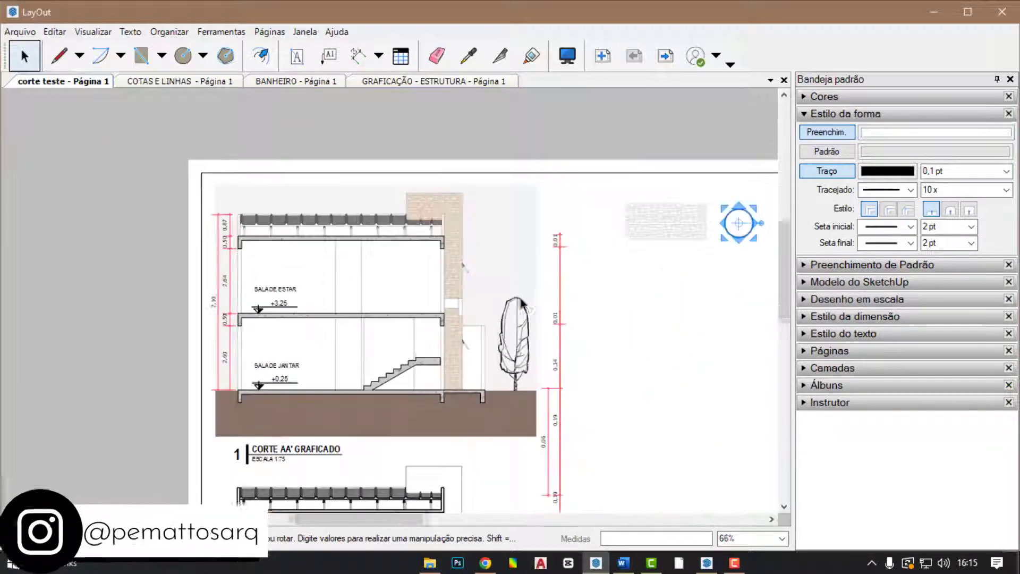
scroll(526, 304, up, 1)
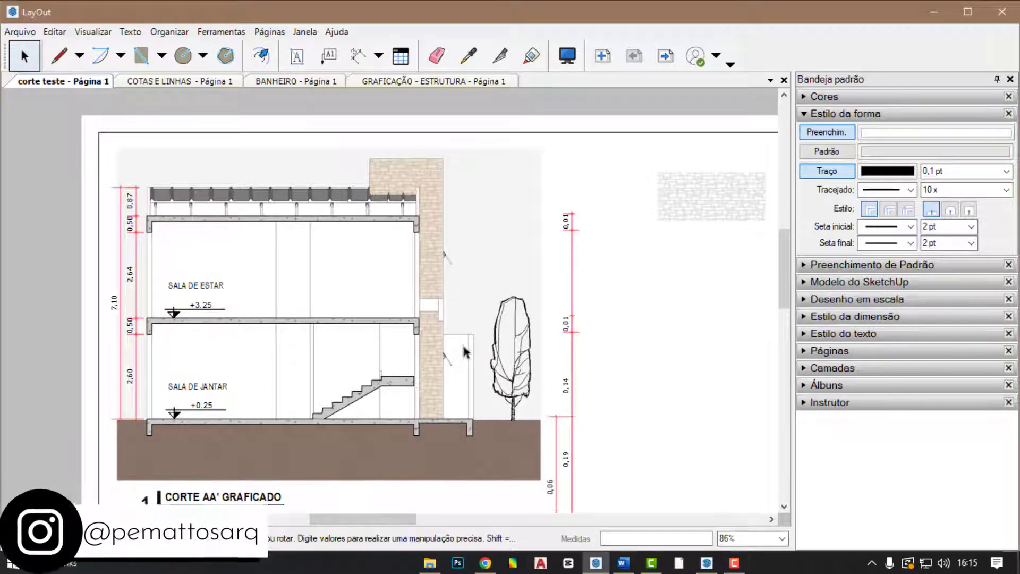
scroll(315, 272, down, 2)
click(538, 300)
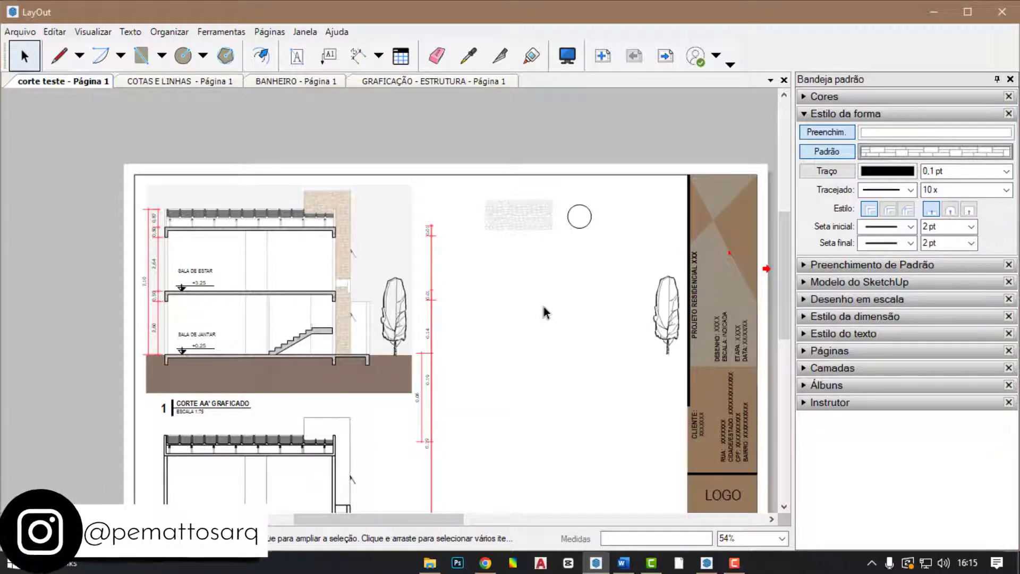
scroll(219, 281, up, 4)
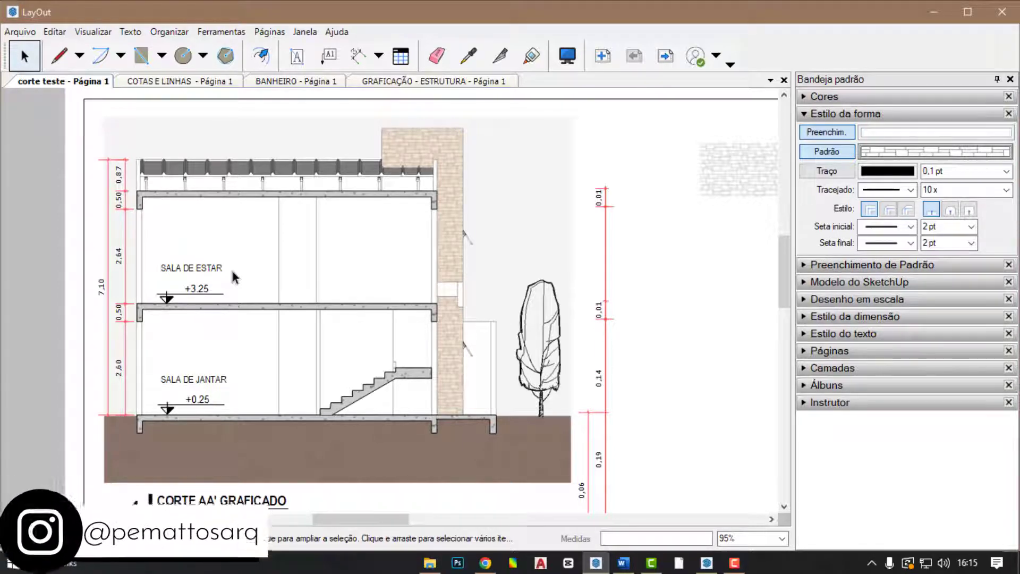
scroll(253, 304, down, 3)
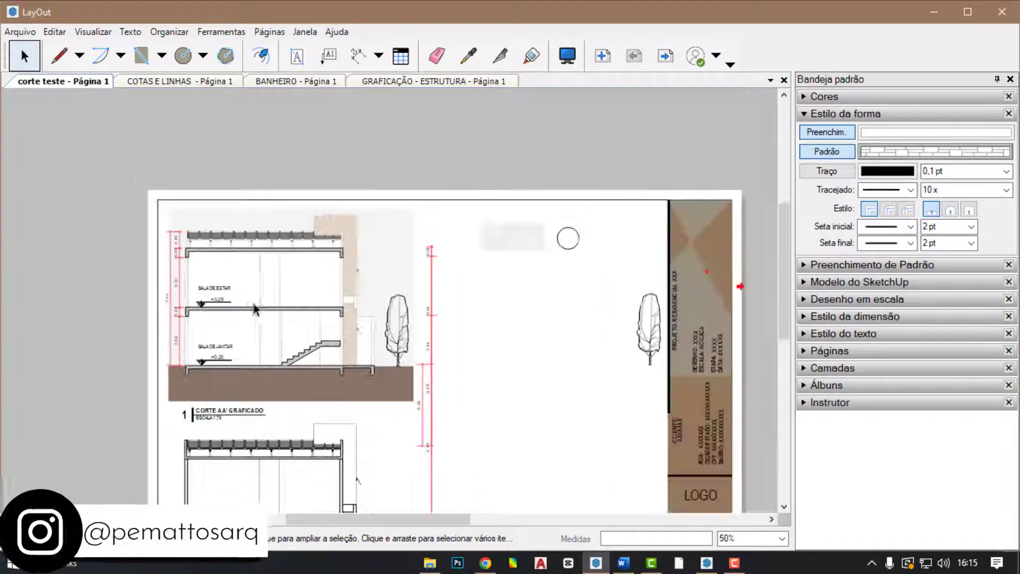